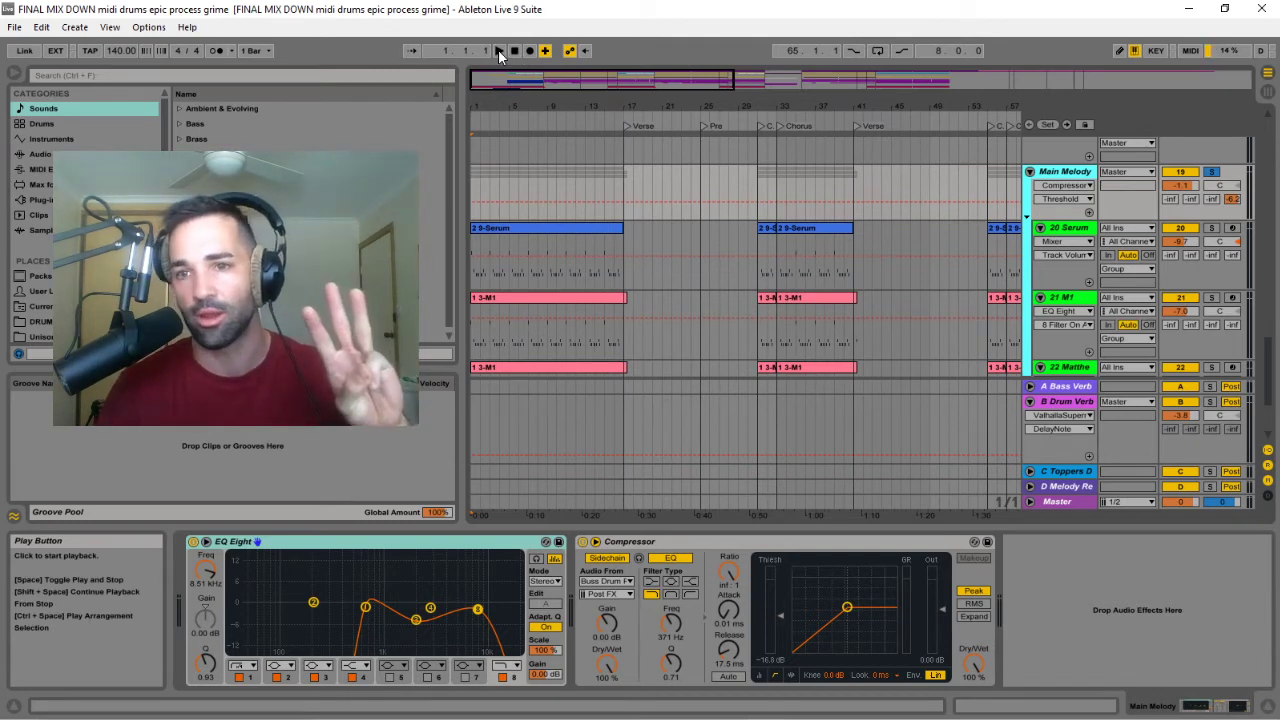
# - Play the arrangement from the start and solo the 20 Serum and 21 M1 tracks in turn
pyautogui.click(498, 49)
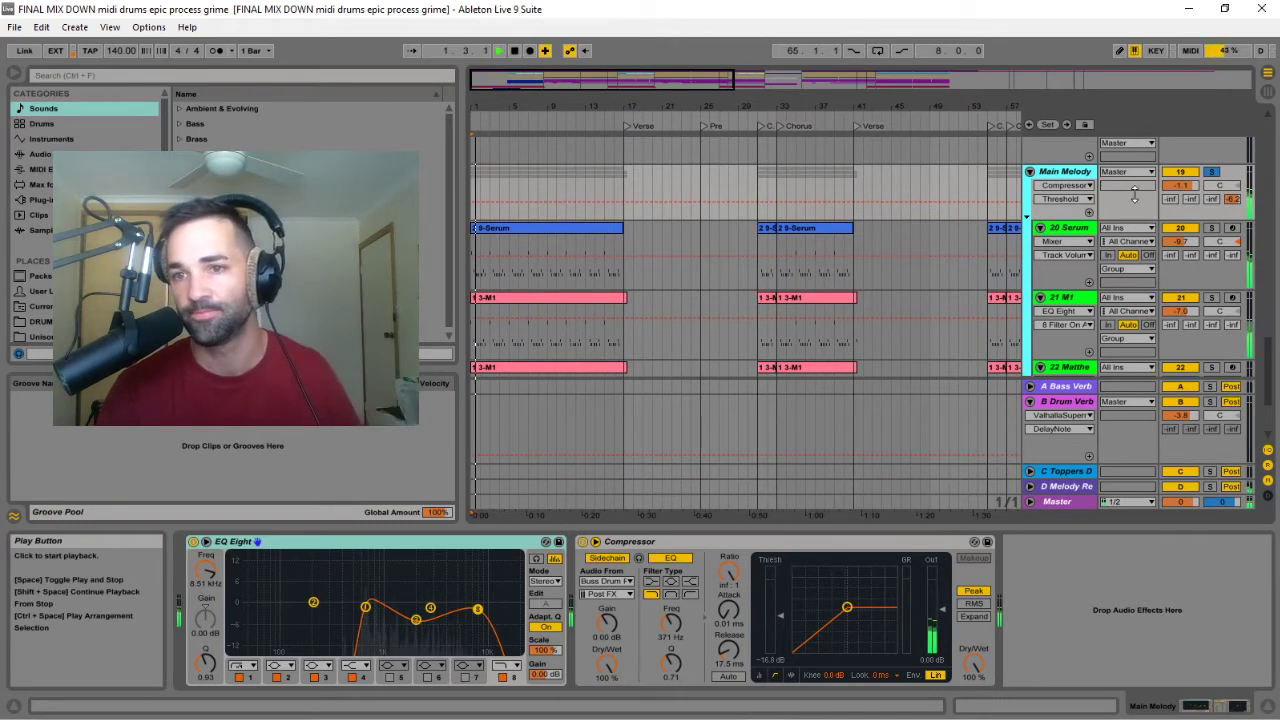
pyautogui.click(1210, 232)
pyautogui.scroll(-2, 1206, 222)
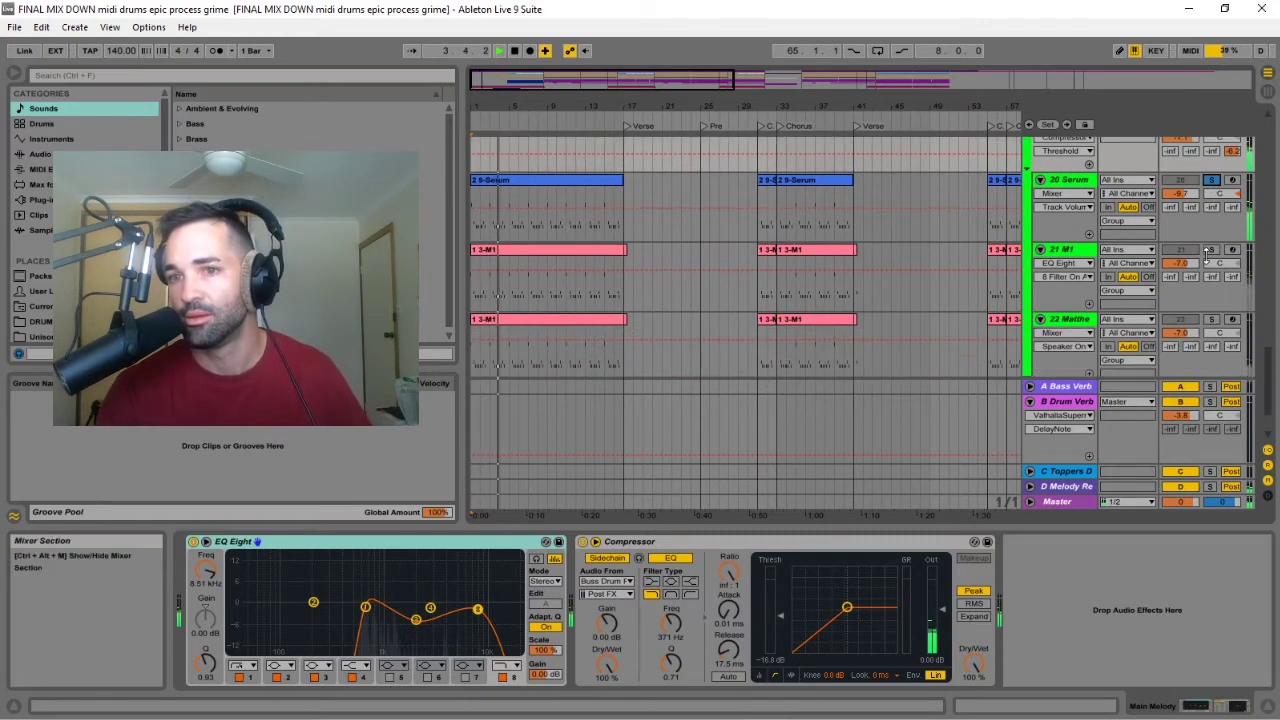
pyautogui.click(1212, 233)
pyautogui.scroll(-2, 1208, 217)
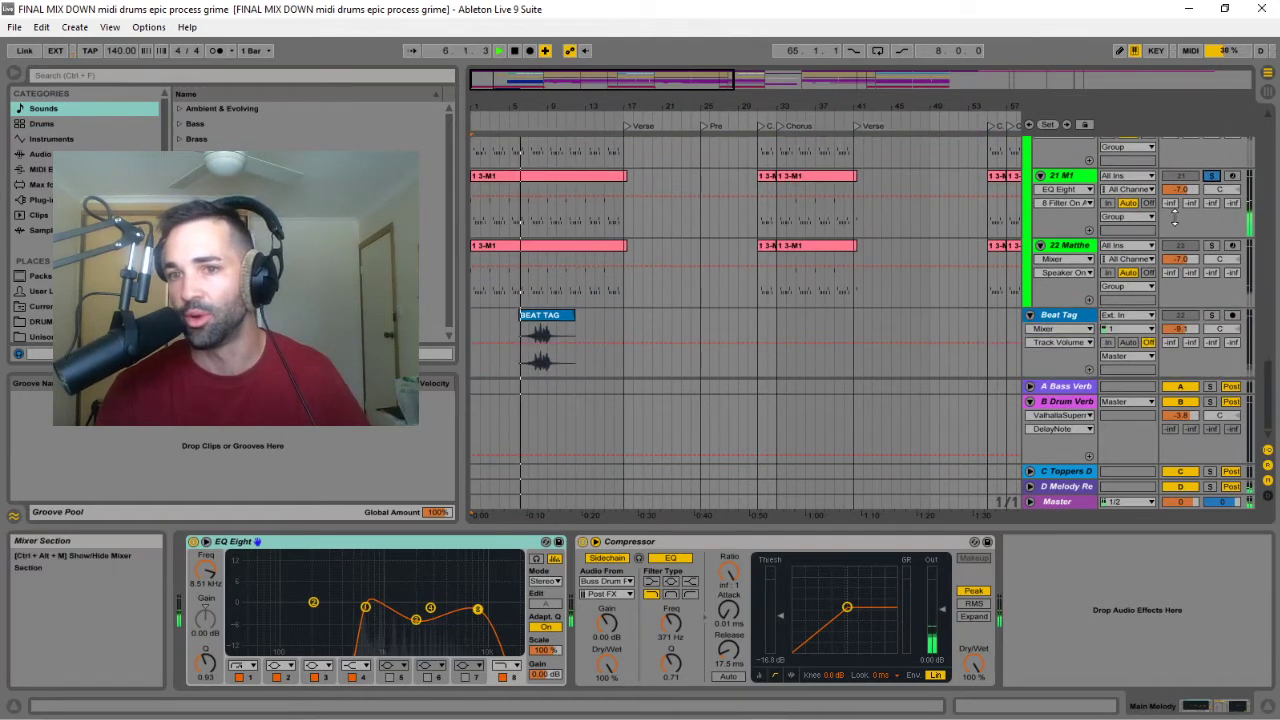
# - Solo the choir synth track 22 and examine the devices on the M1 and choir synth tracks
pyautogui.click(1075, 177)
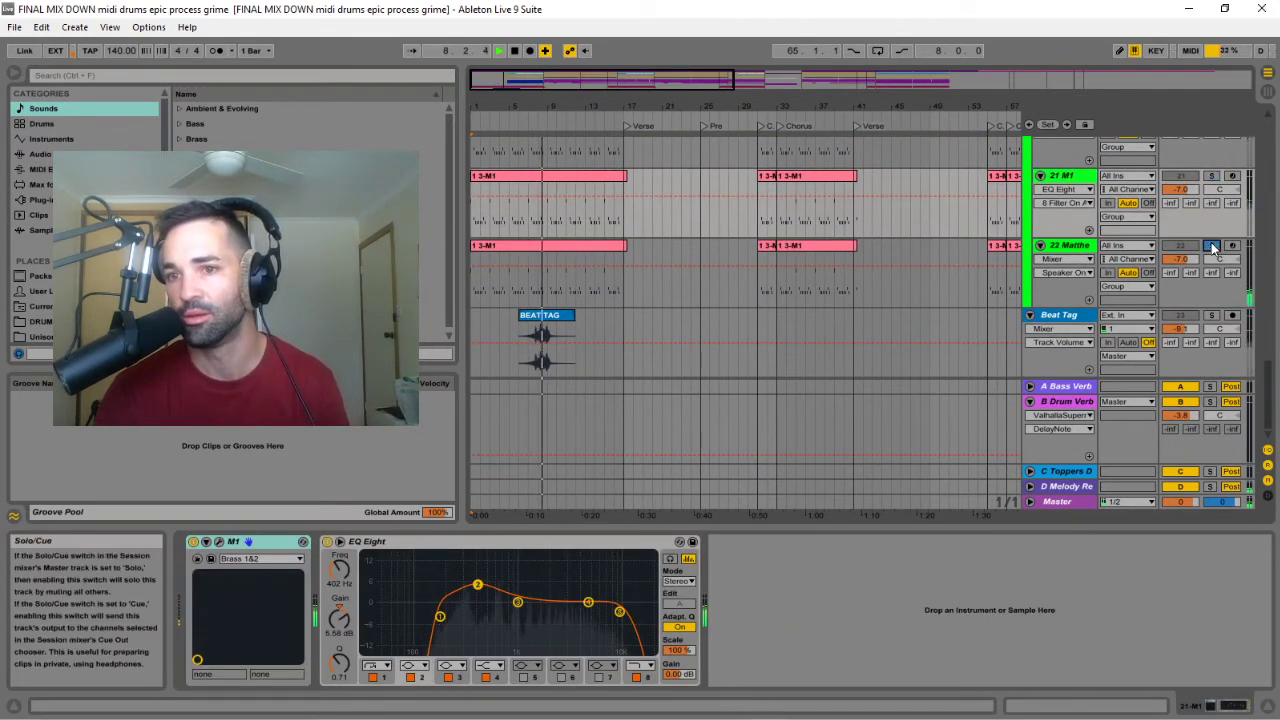
pyautogui.click(1077, 248)
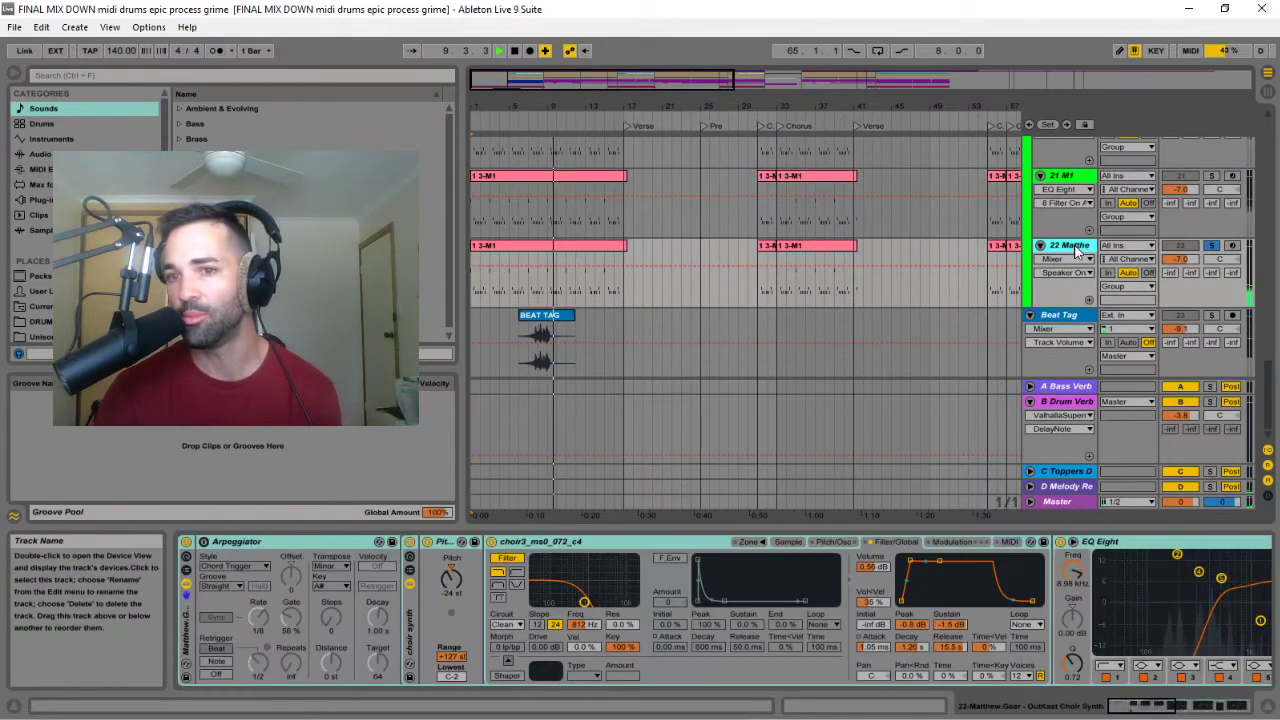
pyautogui.click(1180, 707)
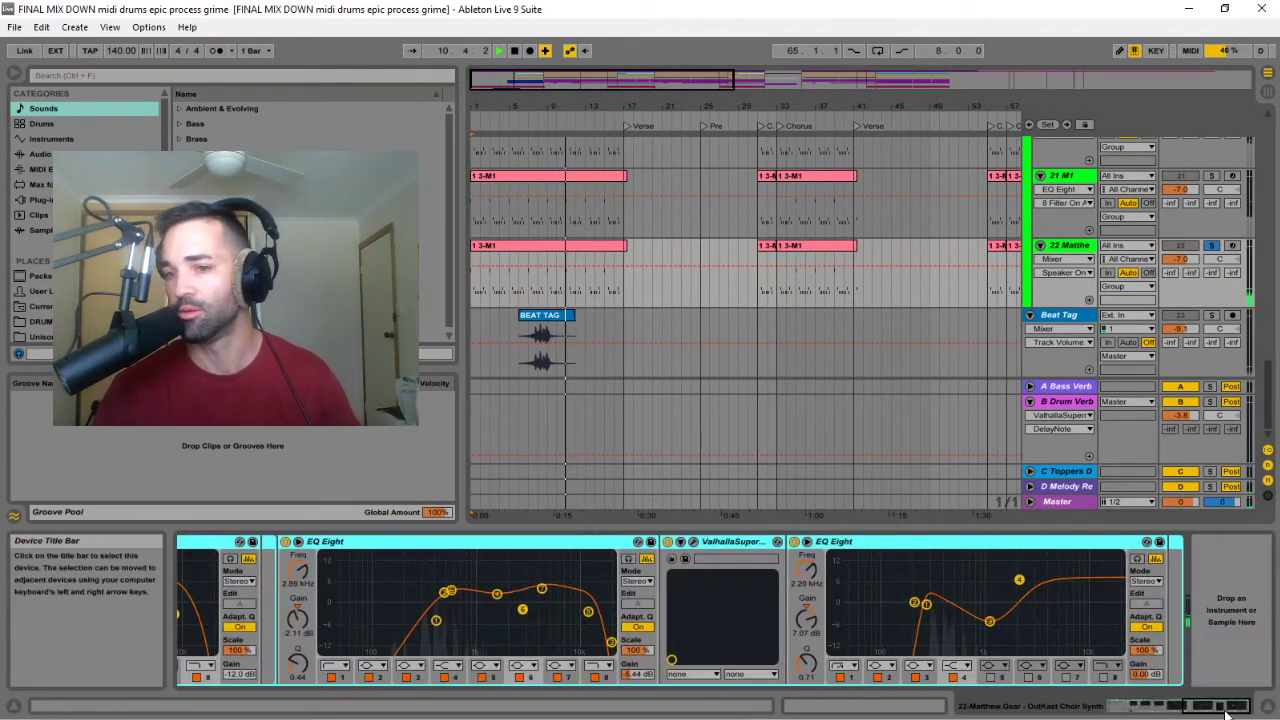
pyautogui.click(1180, 712)
# - Solo the whole Main Melody group, followed by the D Melody return track alone, and end playback
pyautogui.scroll(5, 1215, 198)
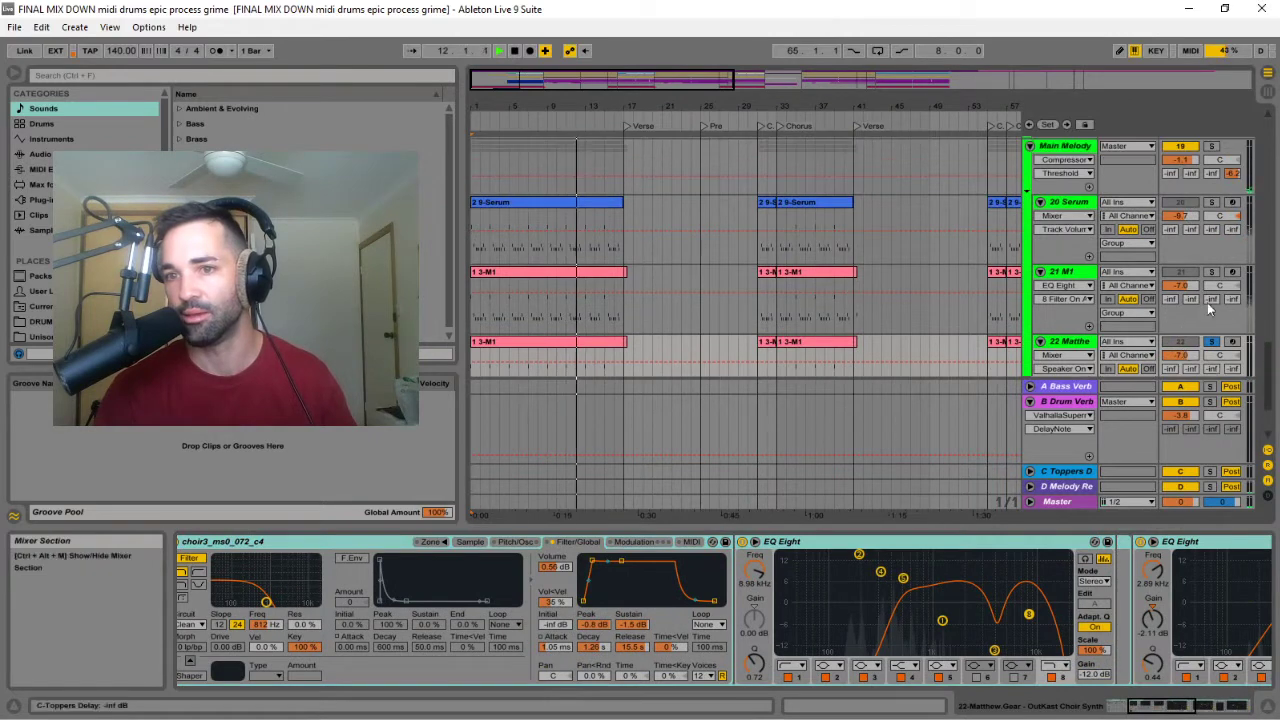
pyautogui.click(1212, 195)
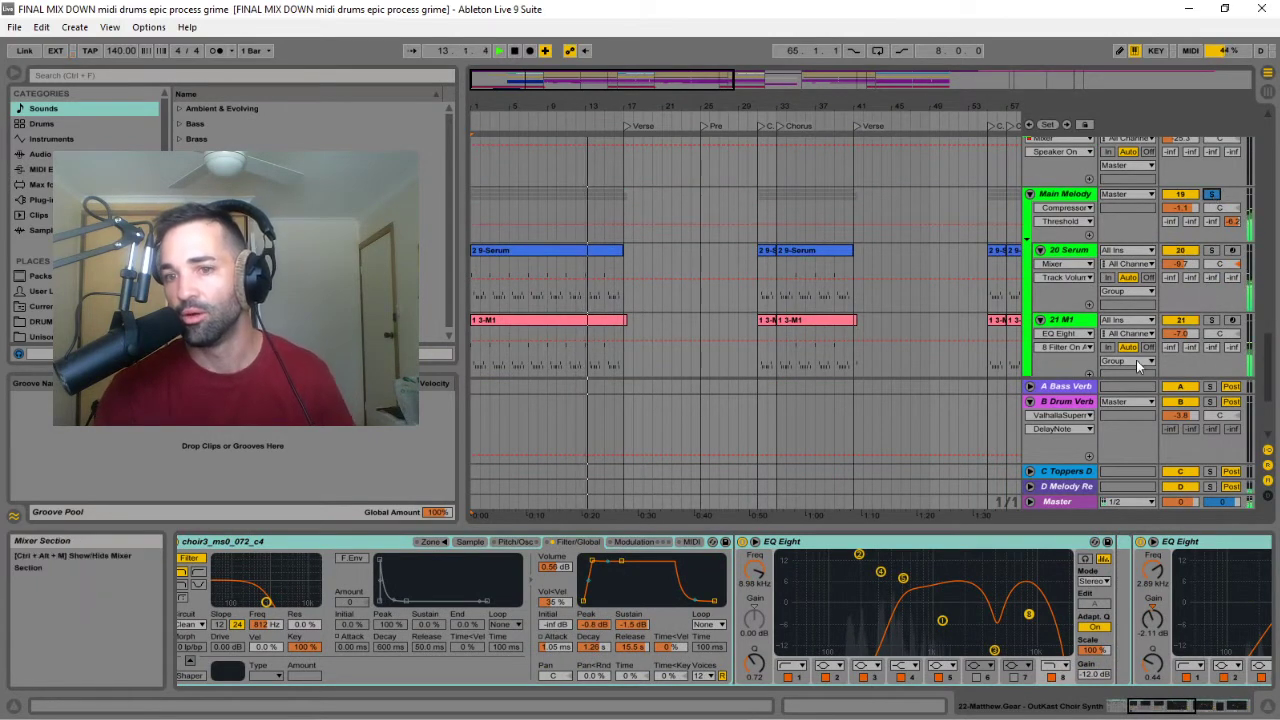
pyautogui.scroll(-1, 1157, 368)
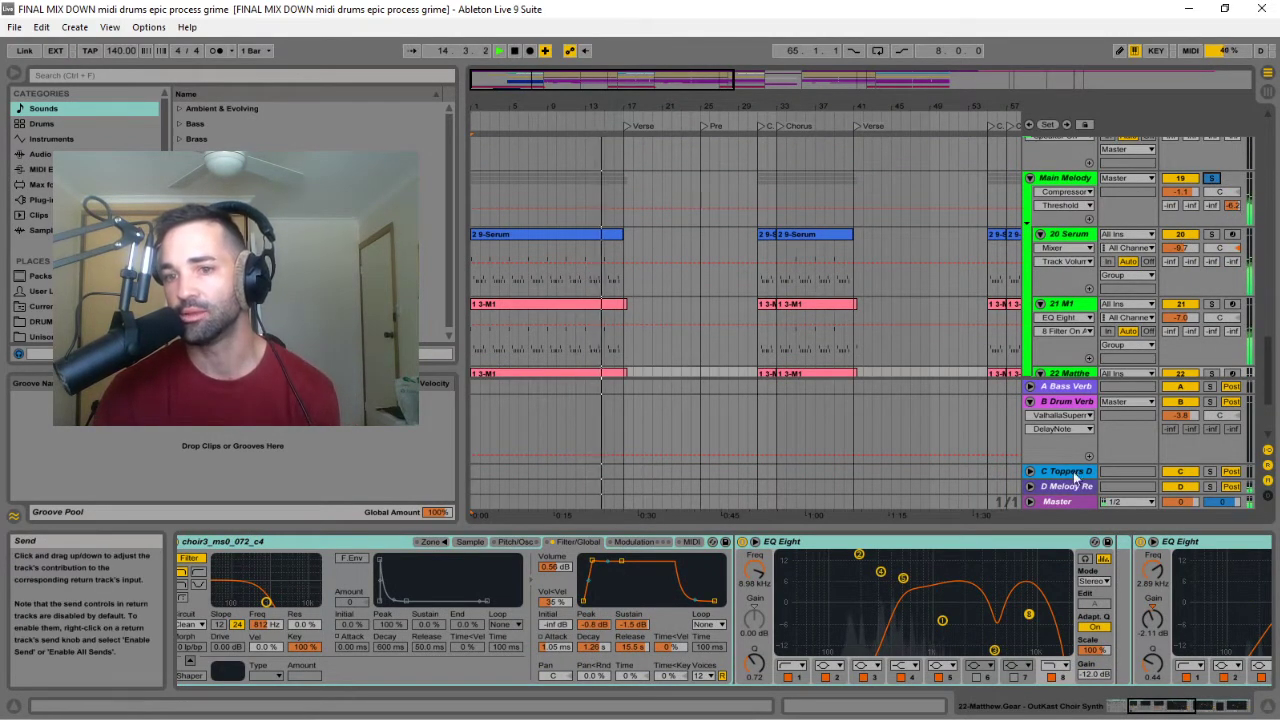
pyautogui.click(1211, 488)
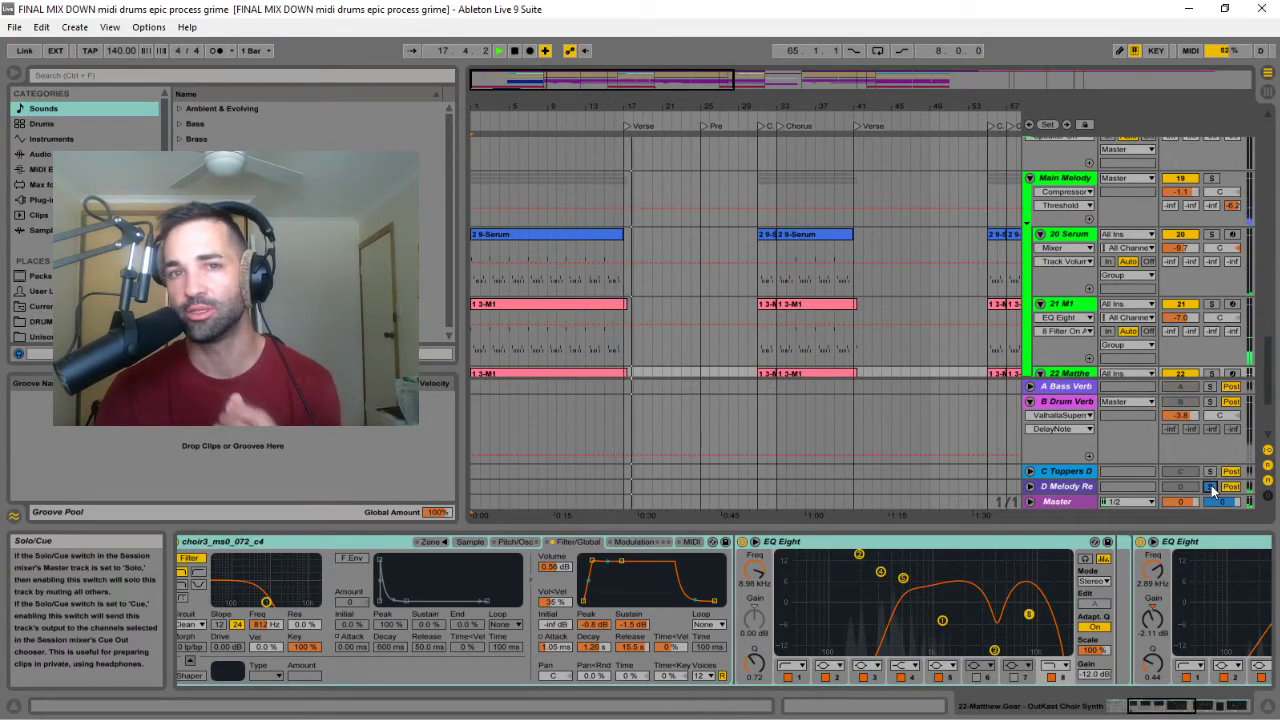
pyautogui.click(514, 50)
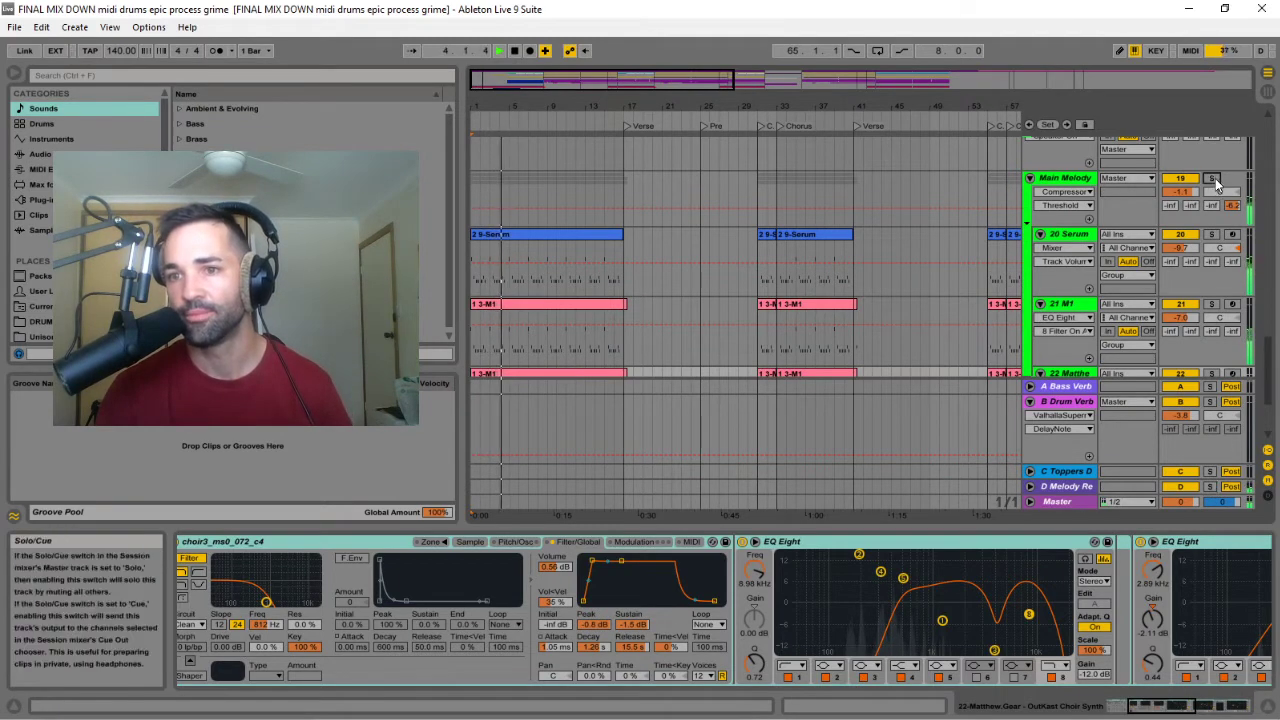
# - Replay the intro with the Main Melody group soloed and add the Main Bass track to the solo
pyautogui.scroll(10, 784, 276)
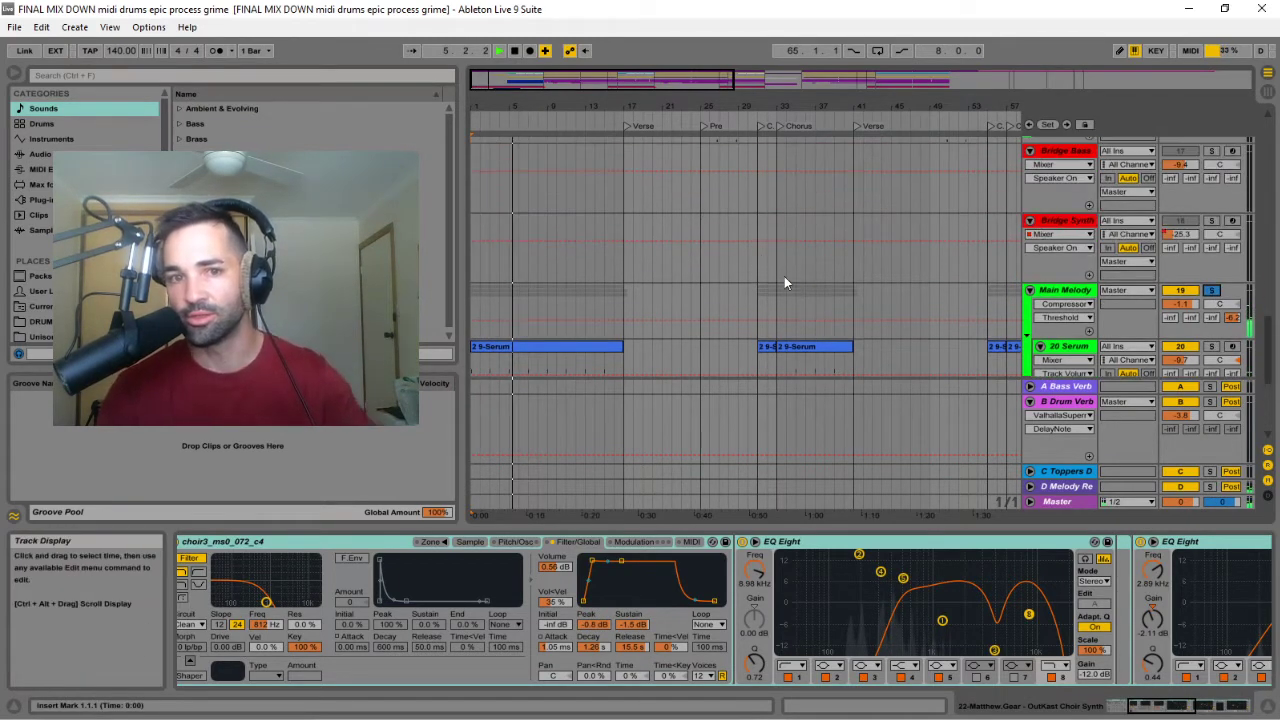
pyautogui.scroll(-2, 760, 245)
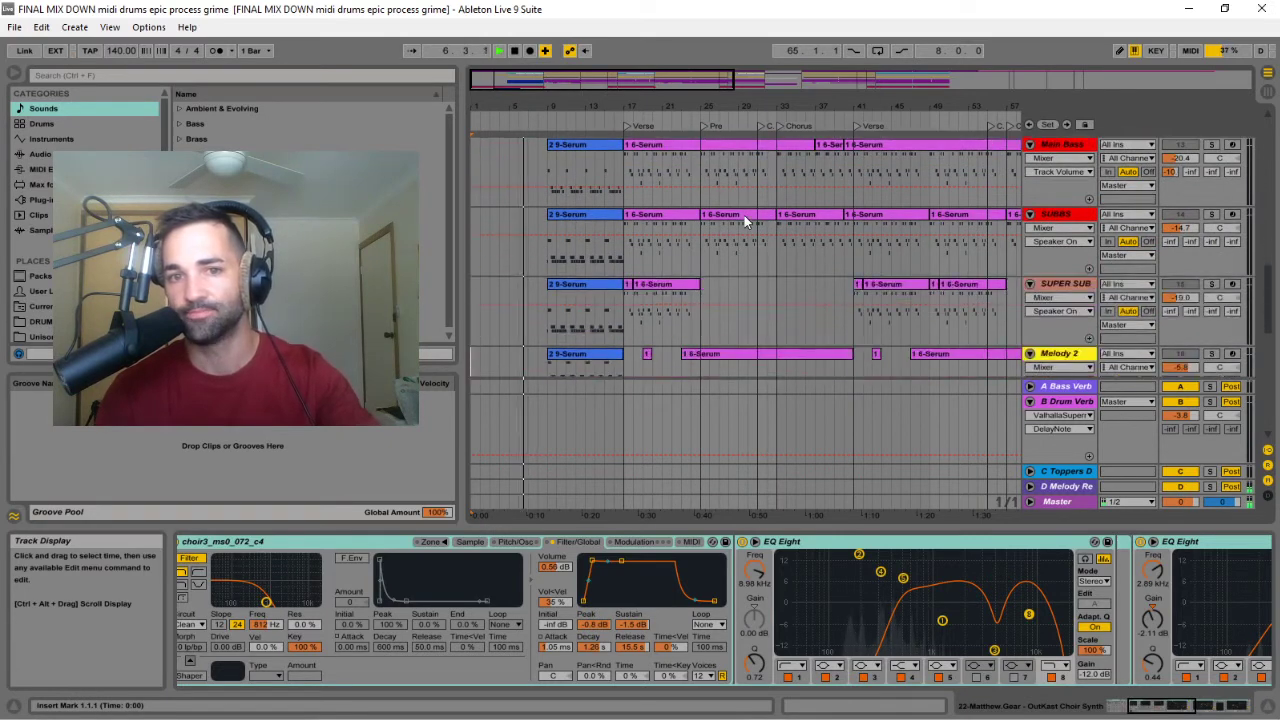
pyautogui.scroll(3, 744, 218)
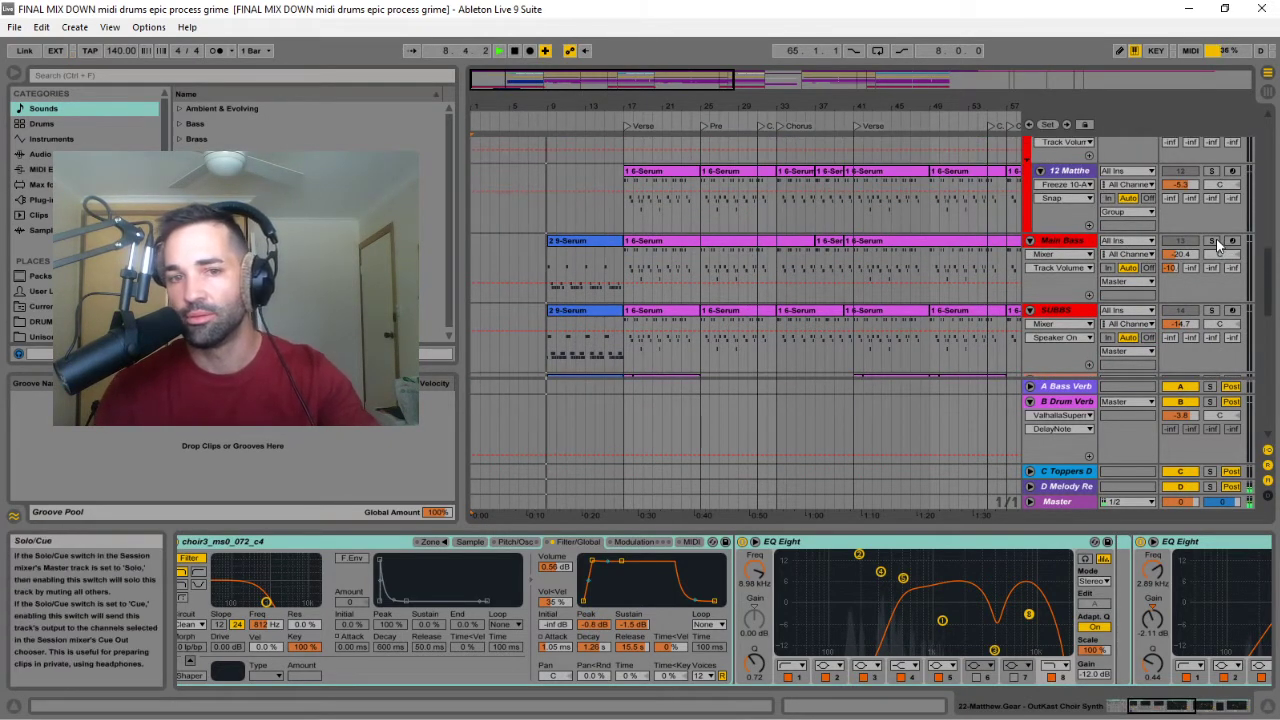
pyautogui.scroll(-5, 1211, 244)
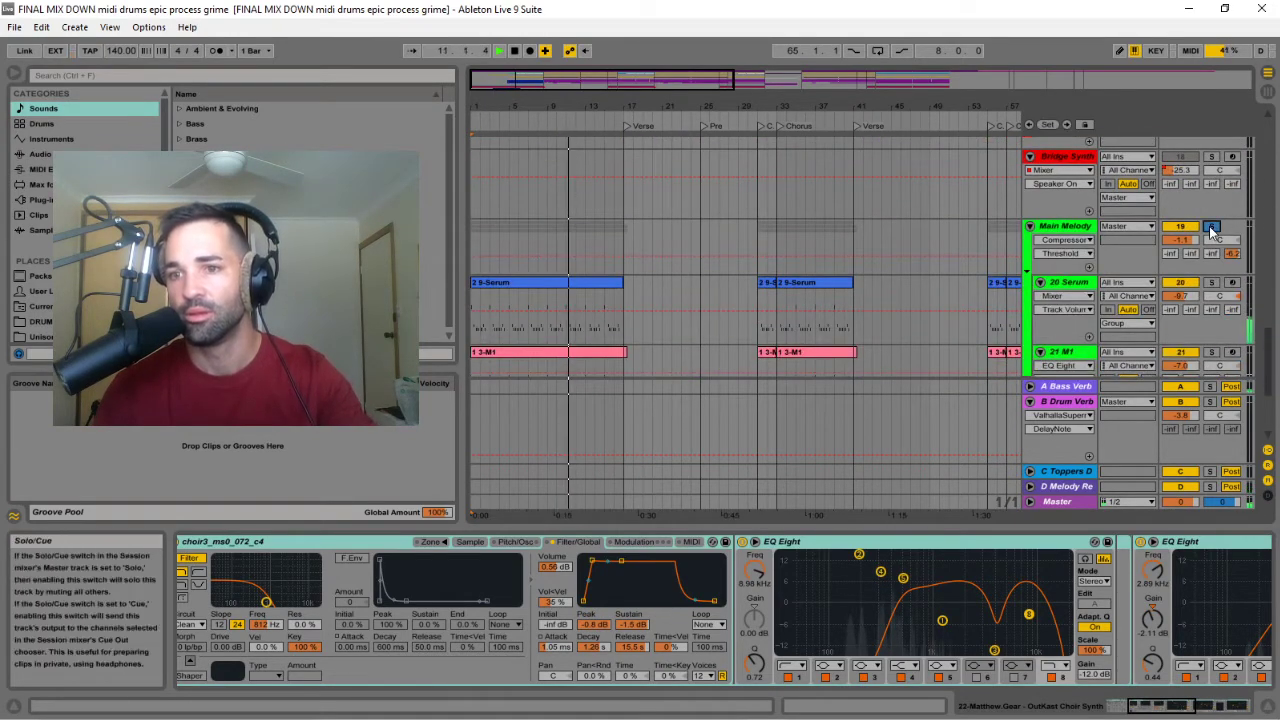
pyautogui.scroll(5, 892, 217)
pyautogui.scroll(1, 590, 203)
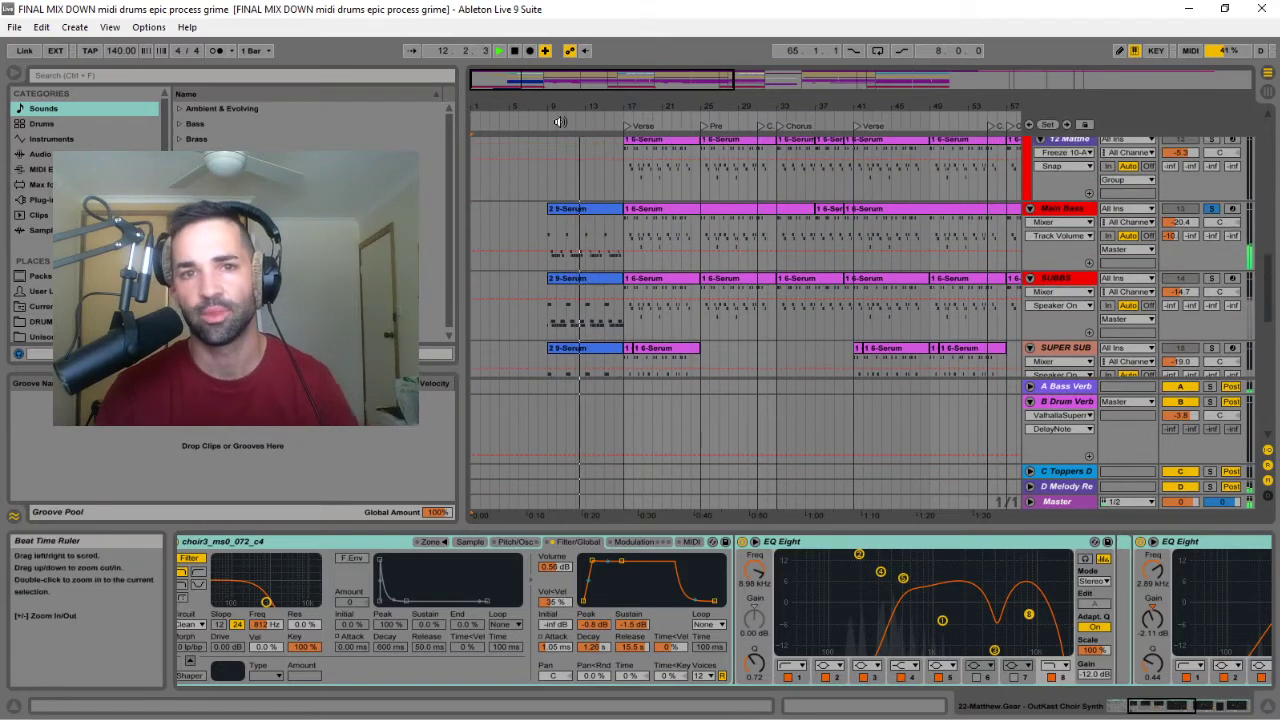
# - Select the Main Bass clip starting at bar 9, inspect the track's Massive synth and toggle its Rectifier device
pyautogui.click(606, 208)
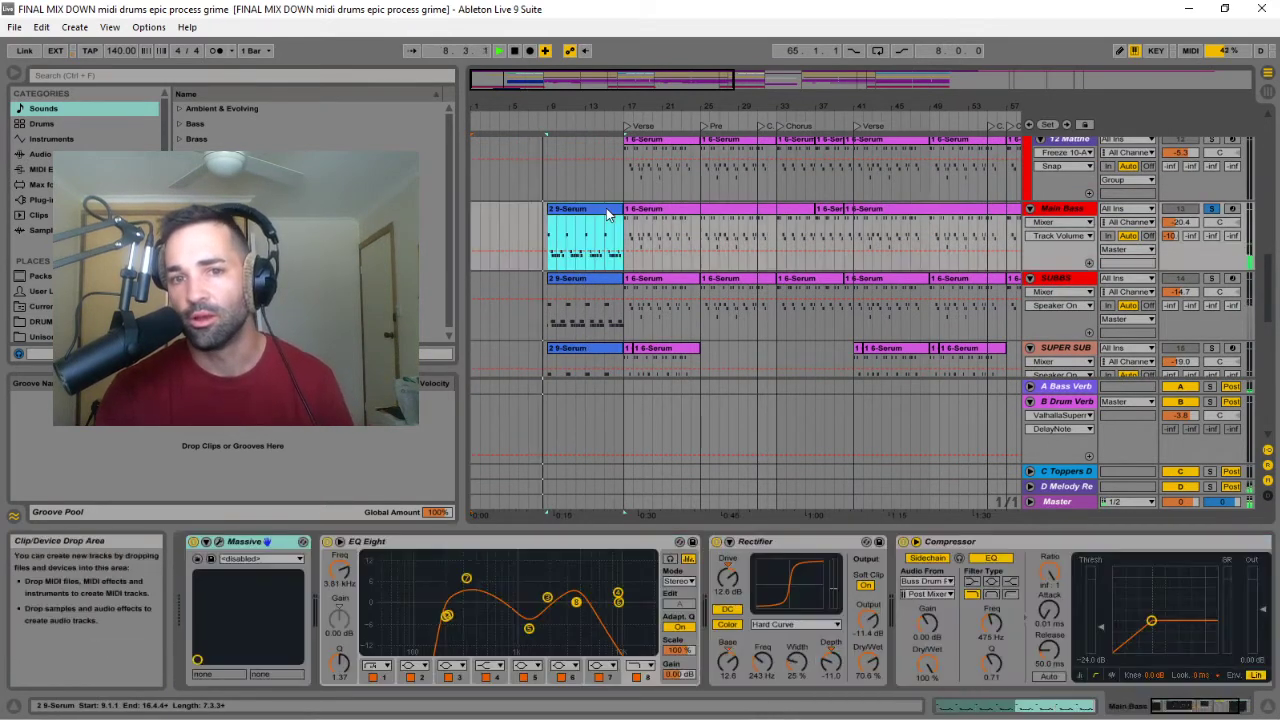
pyautogui.click(221, 543)
pyautogui.moveTo(587, 165); pyautogui.dragTo(837, 78)
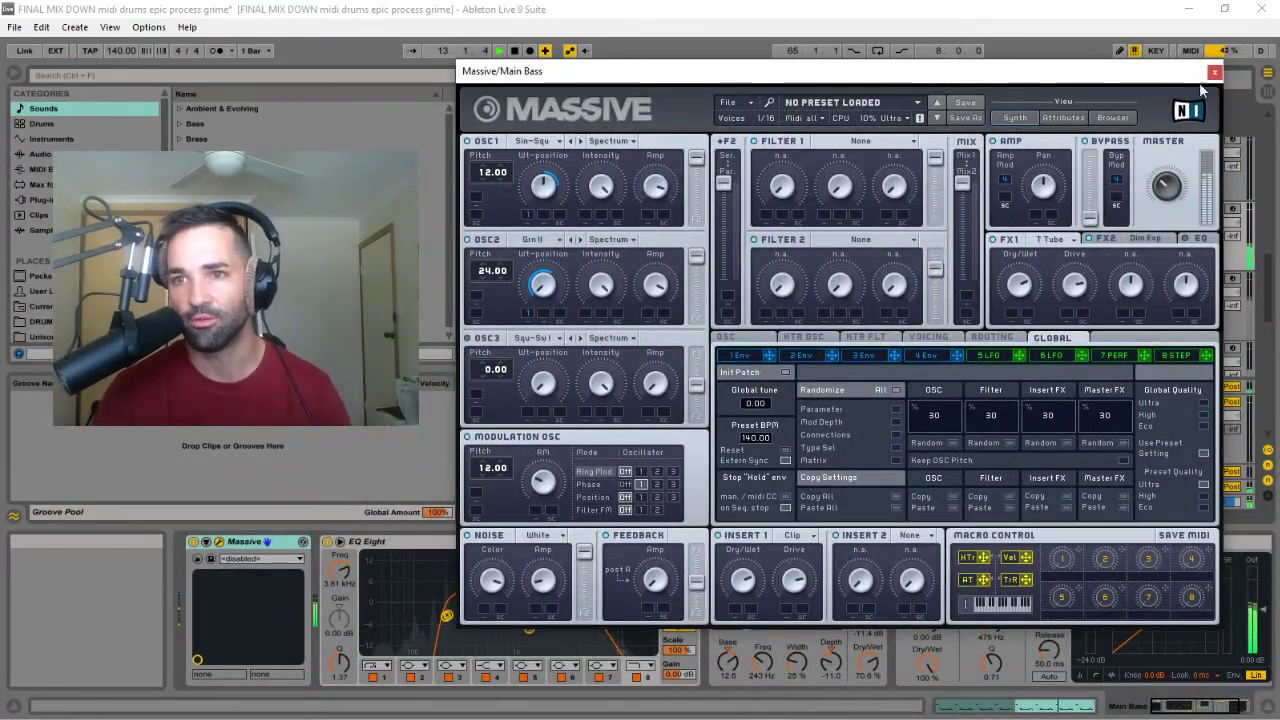
pyautogui.click(797, 541)
pyautogui.click(805, 614)
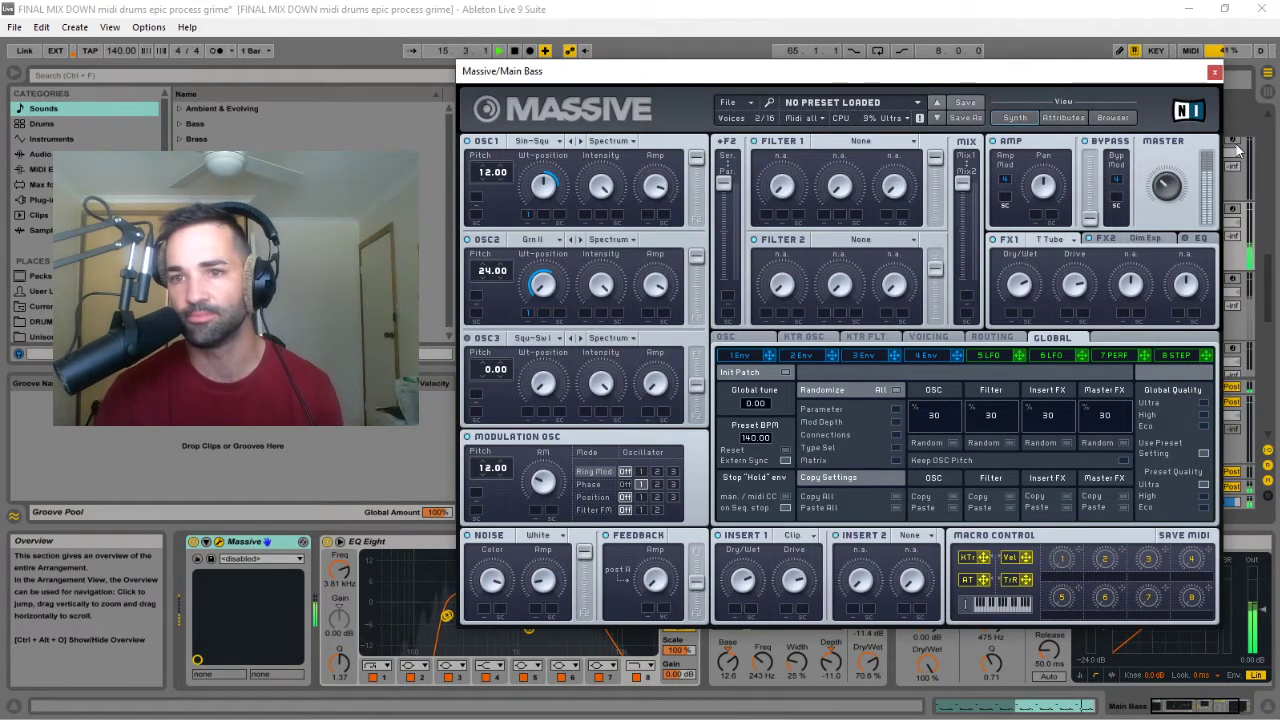
pyautogui.click(1214, 72)
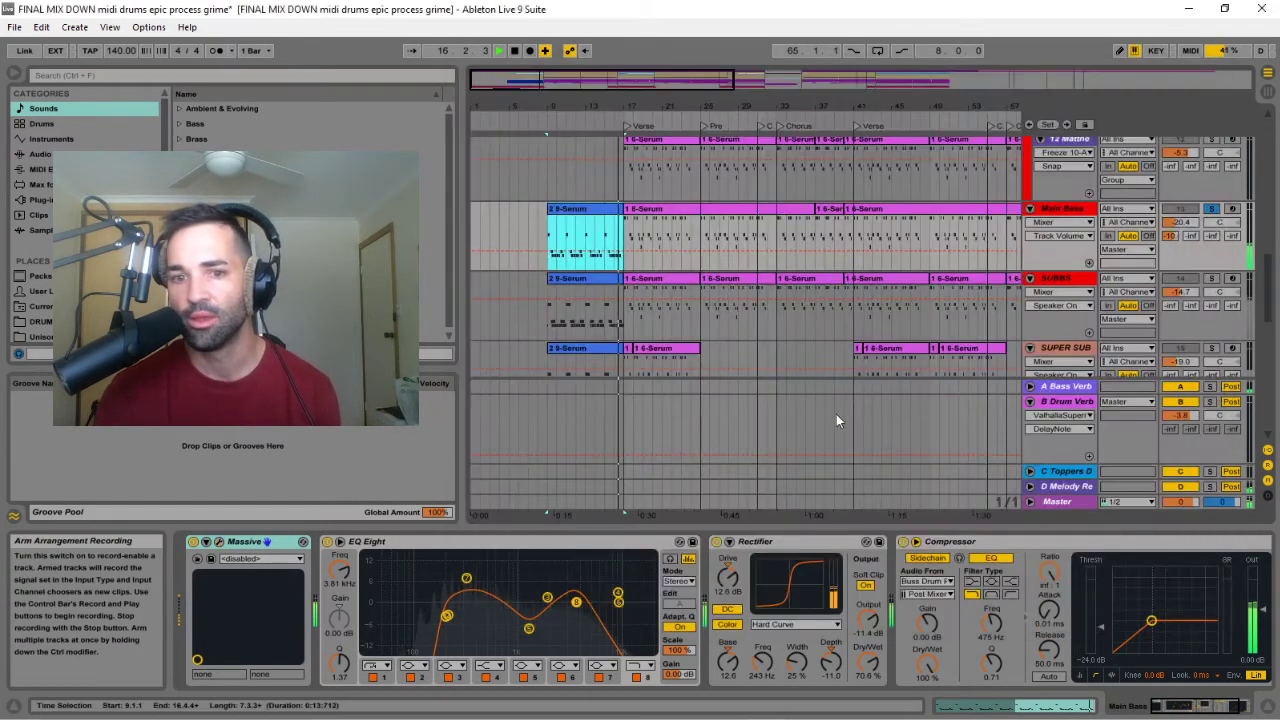
pyautogui.click(717, 544)
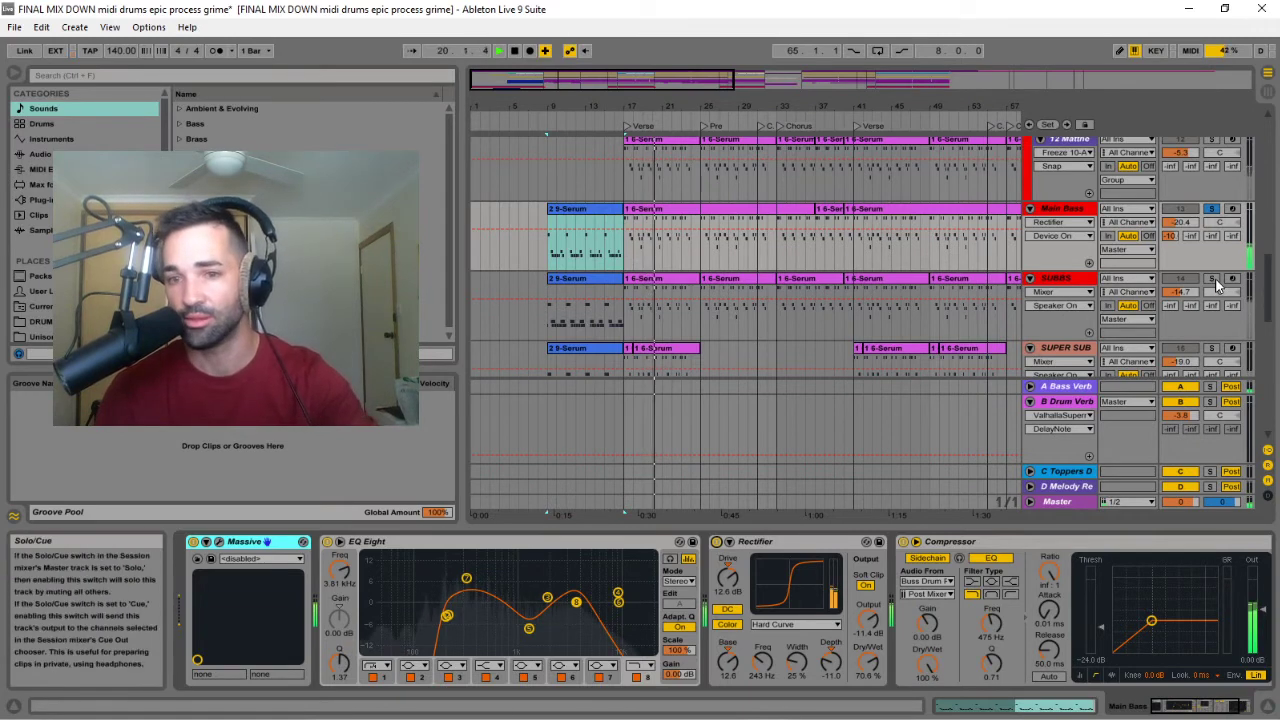
# - Add the SUBBS track to the solo and inspect its Massive synth and Sub Filter Boost device
pyautogui.click(1070, 280)
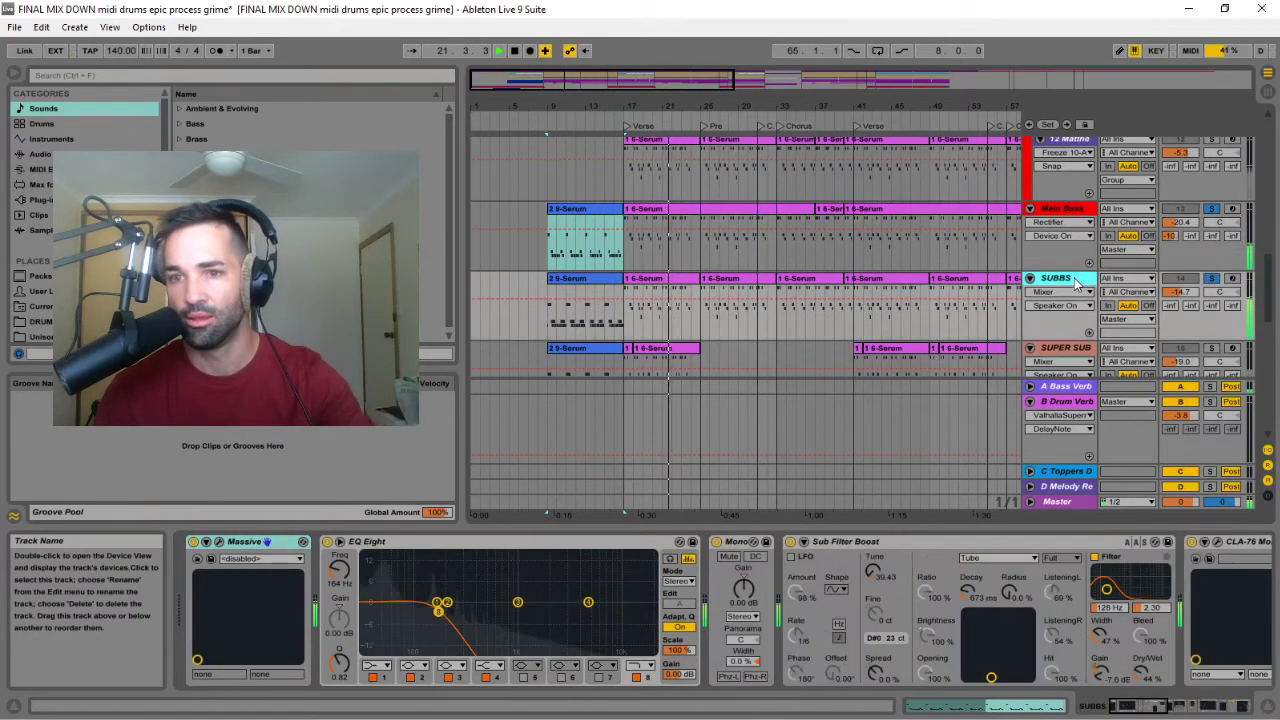
pyautogui.click(220, 542)
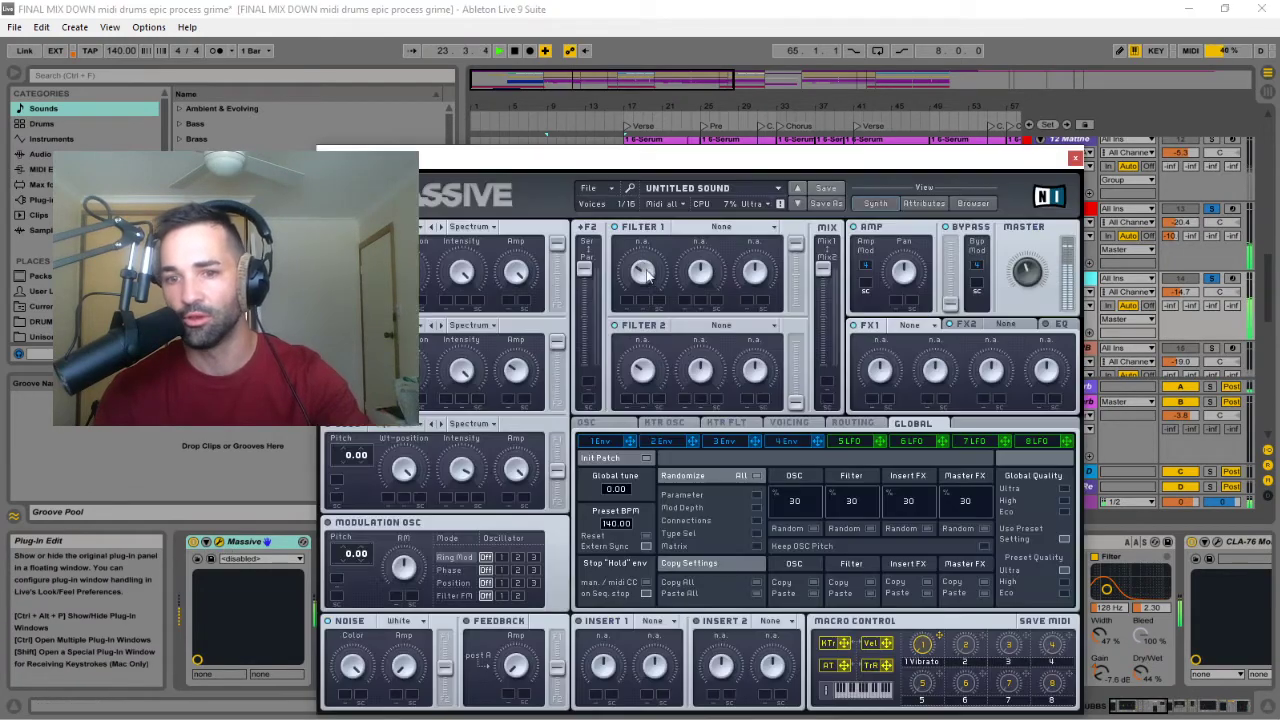
pyautogui.moveTo(688, 147); pyautogui.dragTo(830, 52)
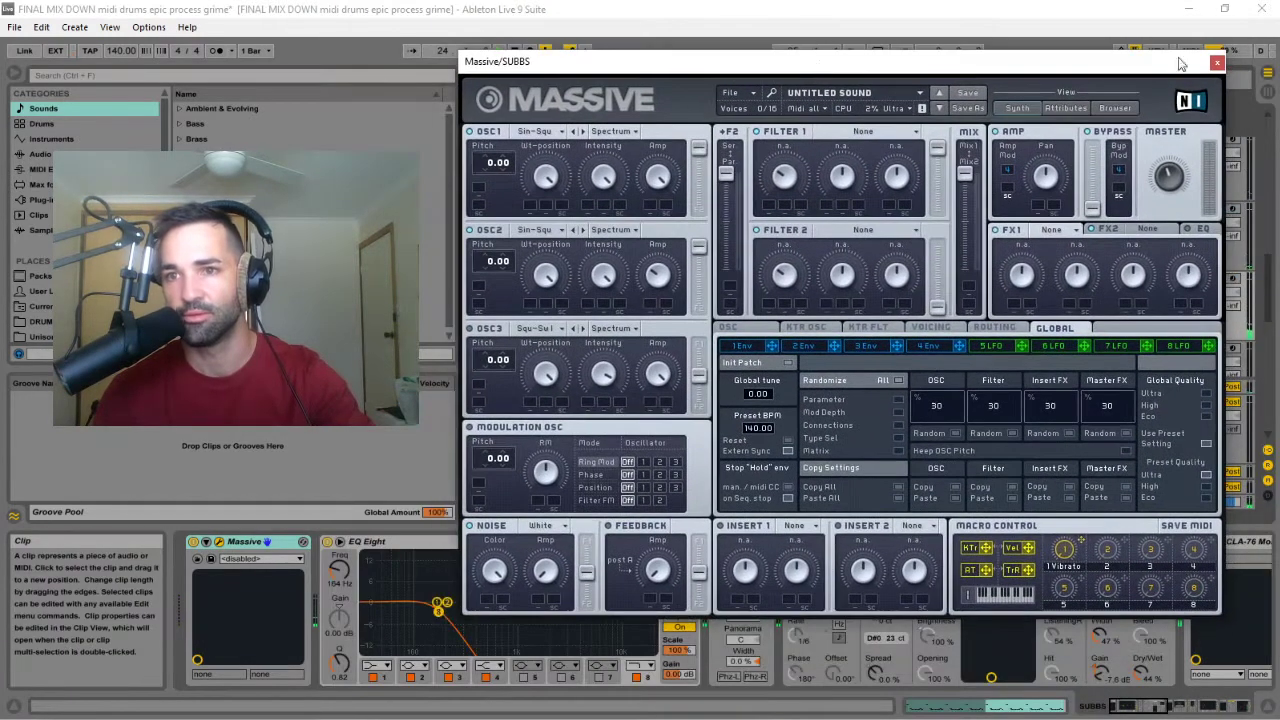
pyautogui.click(1218, 63)
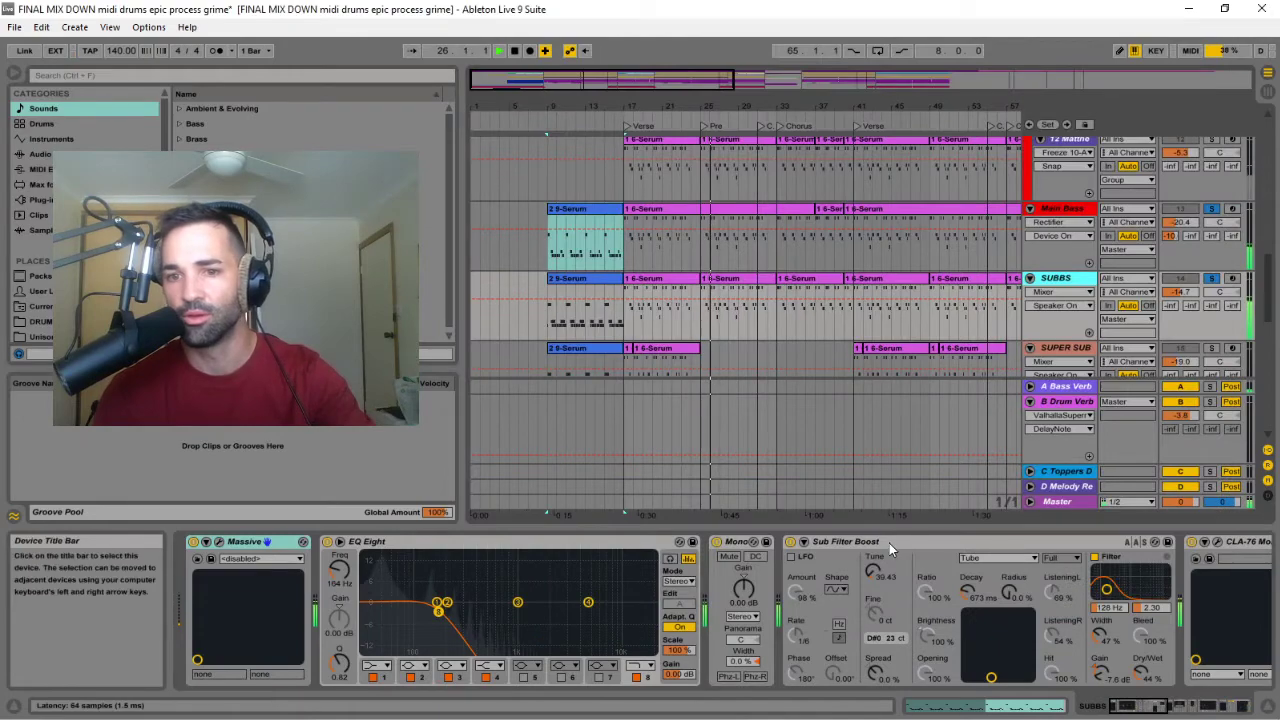
pyautogui.click(889, 543)
pyautogui.moveTo(1140, 707)
pyautogui.mouseDown()
pyautogui.moveTo(1240, 710)
pyautogui.moveTo(1140, 708)
pyautogui.mouseUp()
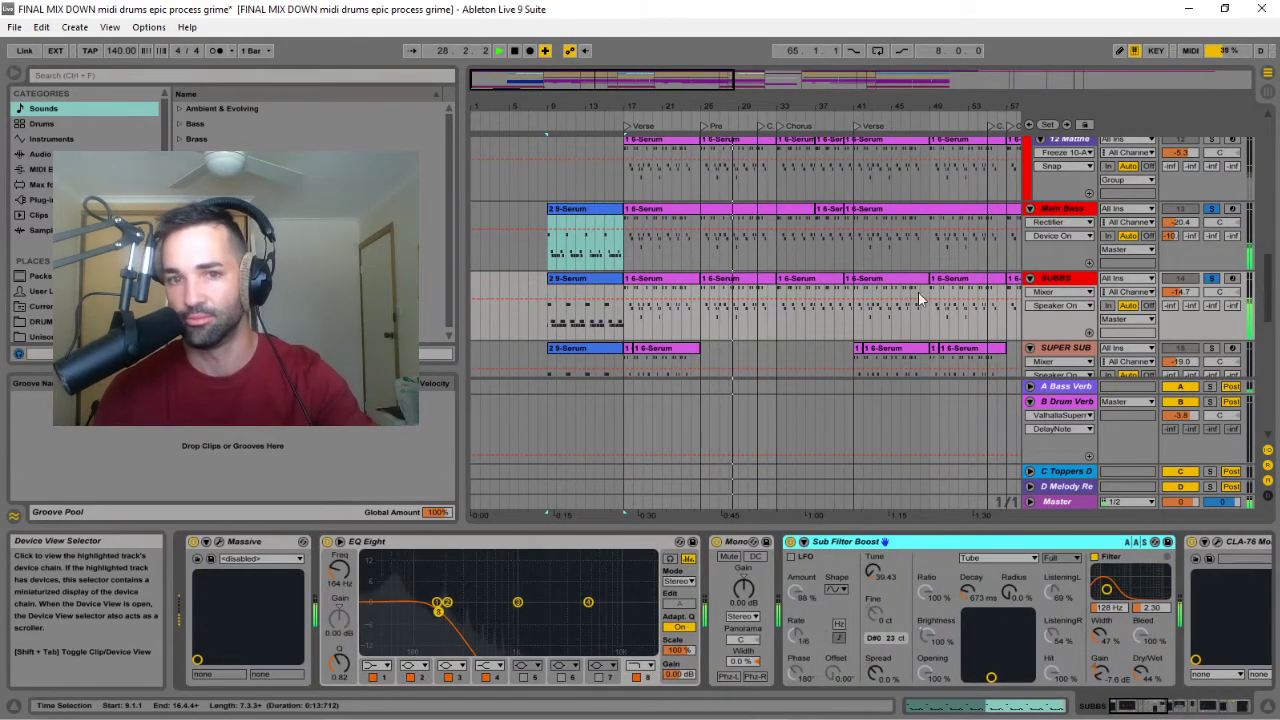
# - Show the Master track's devices and turn on its Spectrum analyzer
pyautogui.scroll(-2, 930, 262)
pyautogui.scroll(-3, 930, 262)
pyautogui.click(1060, 503)
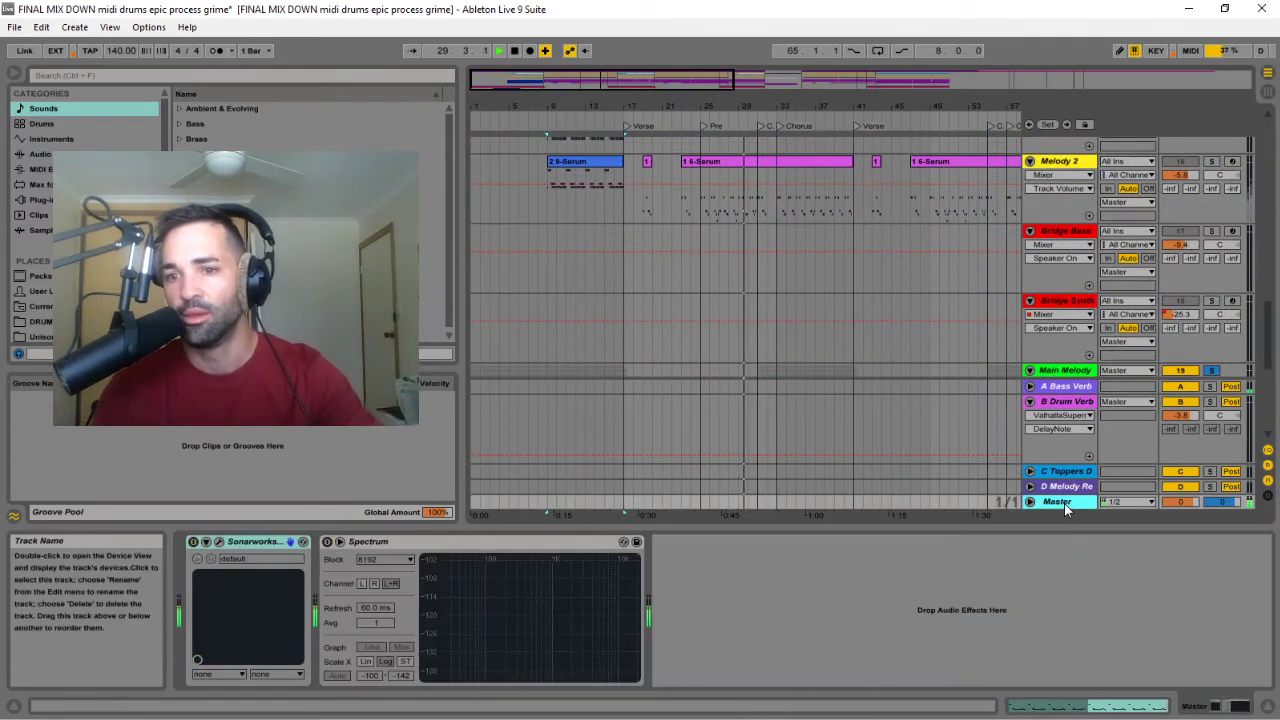
pyautogui.click(327, 542)
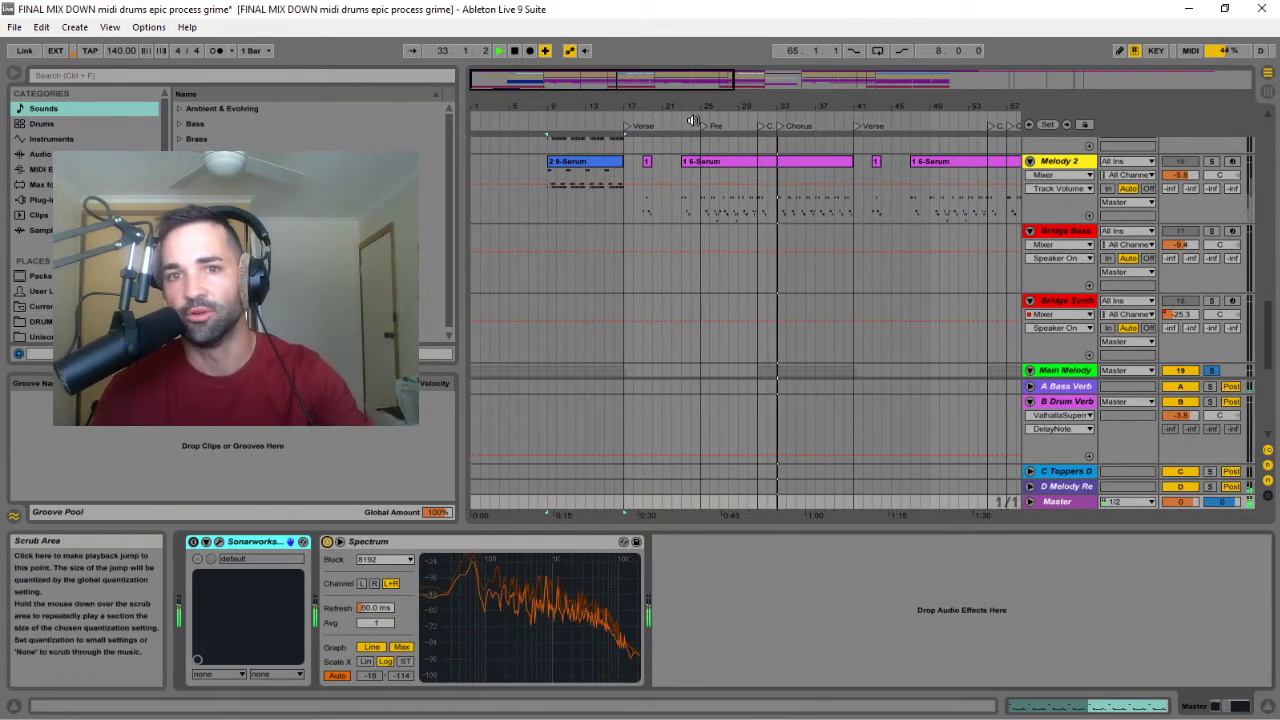
# - Restart playback from the Verse at bar 17 and solo SUPER SUB alongside the other basses, checking the low end on the Spectrum
pyautogui.scroll(5, 811, 251)
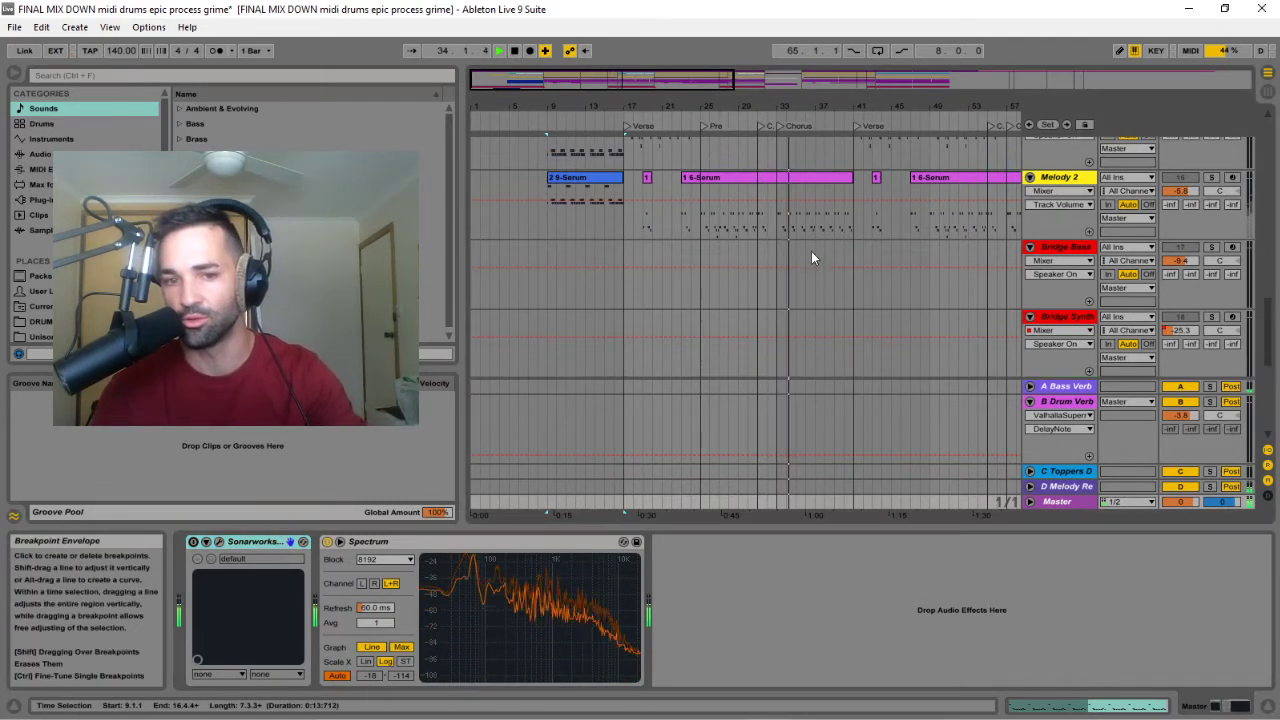
pyautogui.scroll(3, 808, 253)
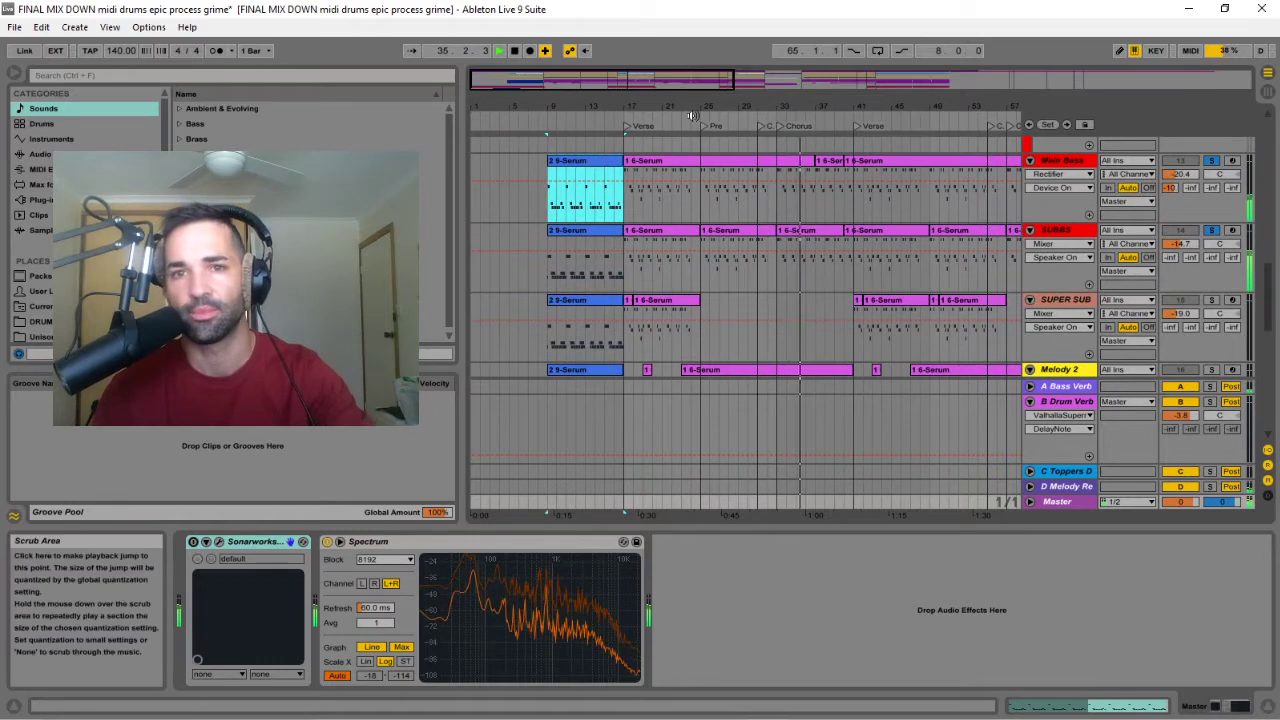
pyautogui.click(623, 120)
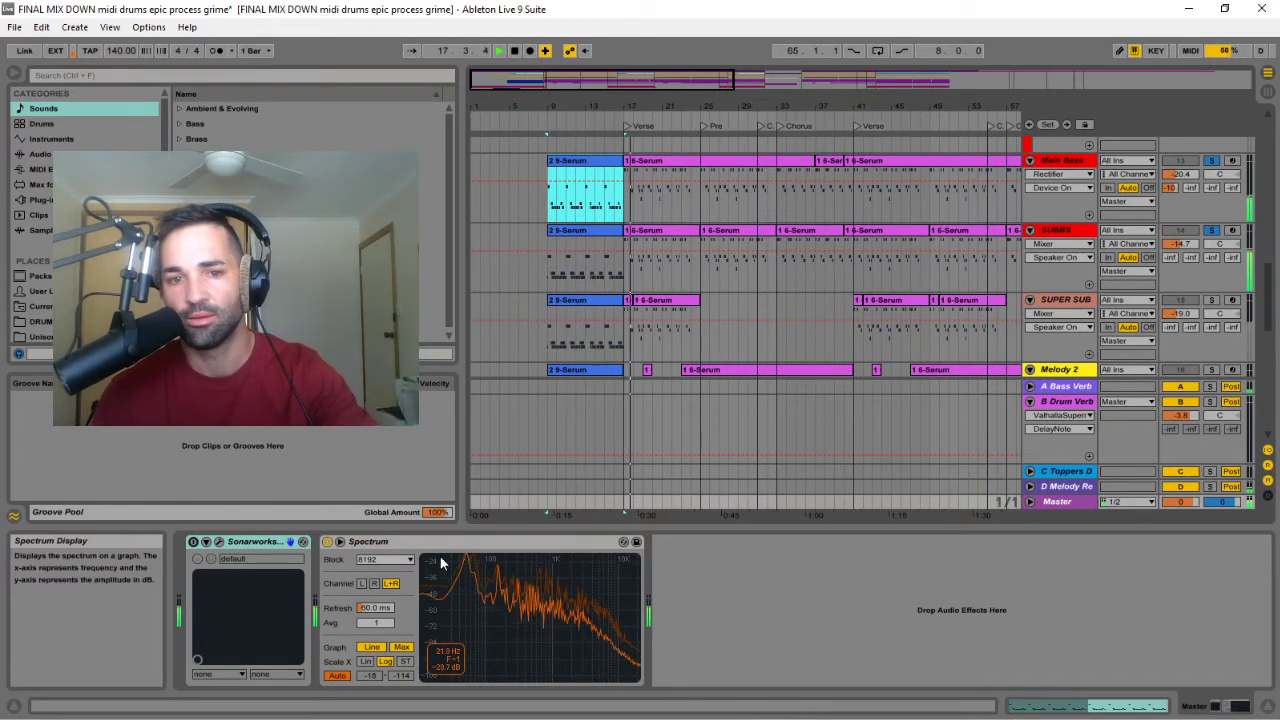
pyautogui.click(1211, 301)
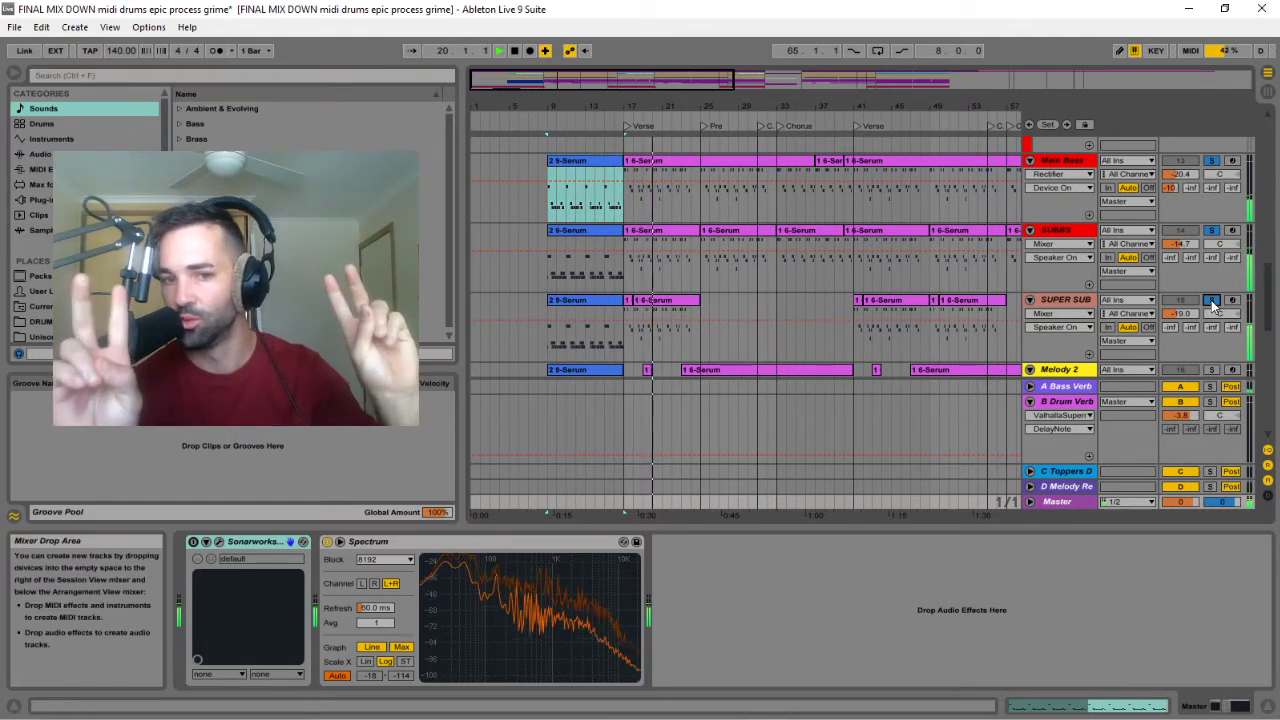
pyautogui.moveTo(440, 562)
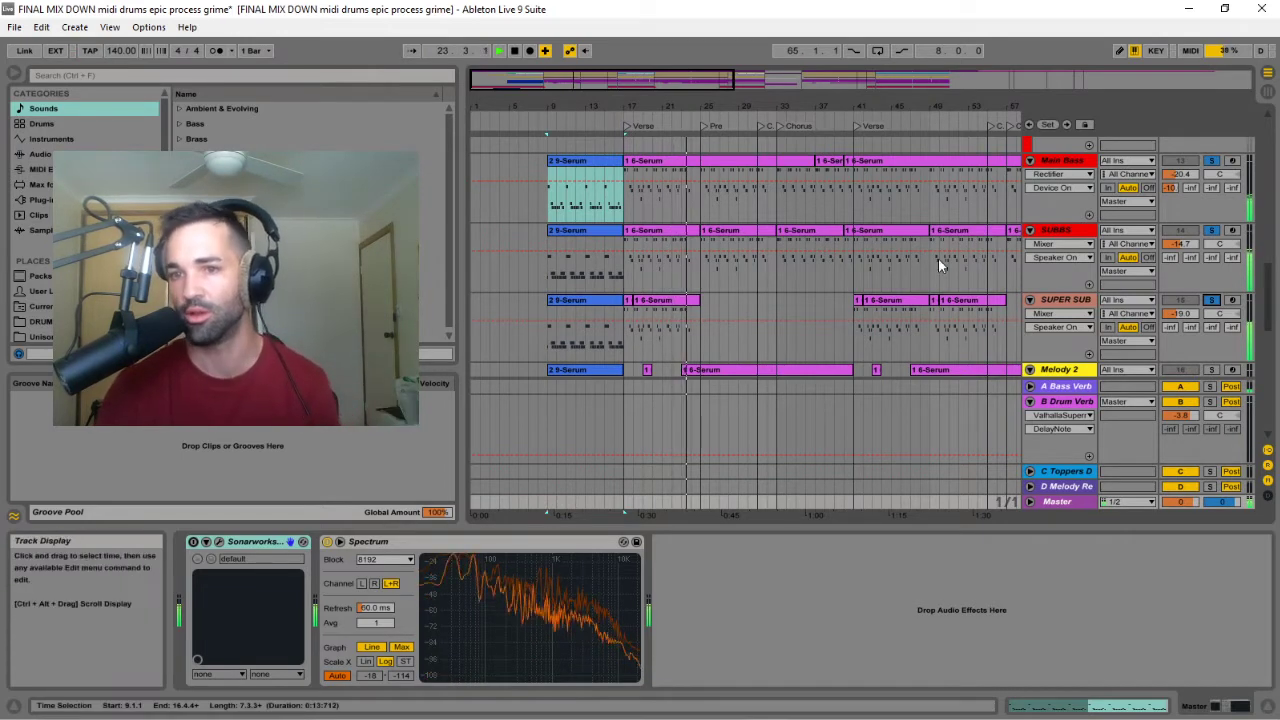
# - Show the SUPER SUB track's device chain and inspect its Operator, EQ Eight and Multiband Dynamics devices
pyautogui.scroll(-2, 945, 204)
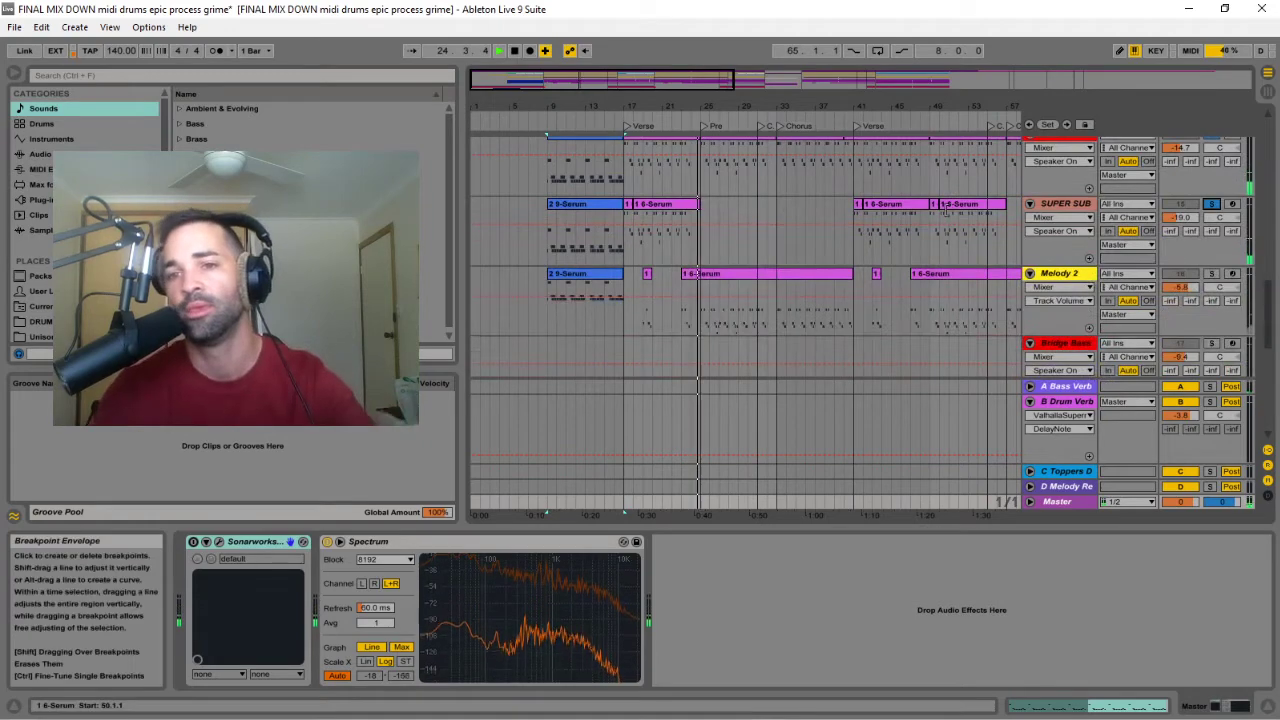
pyautogui.scroll(-4, 948, 226)
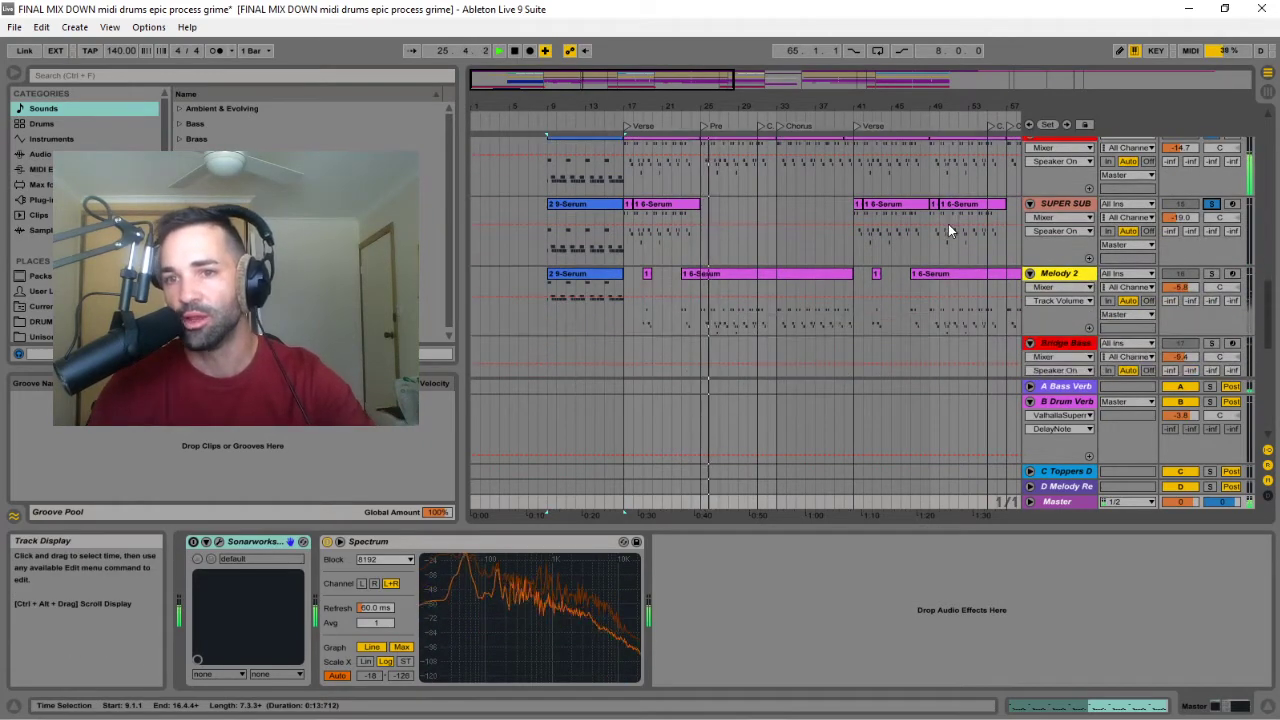
pyautogui.scroll(-6, 951, 228)
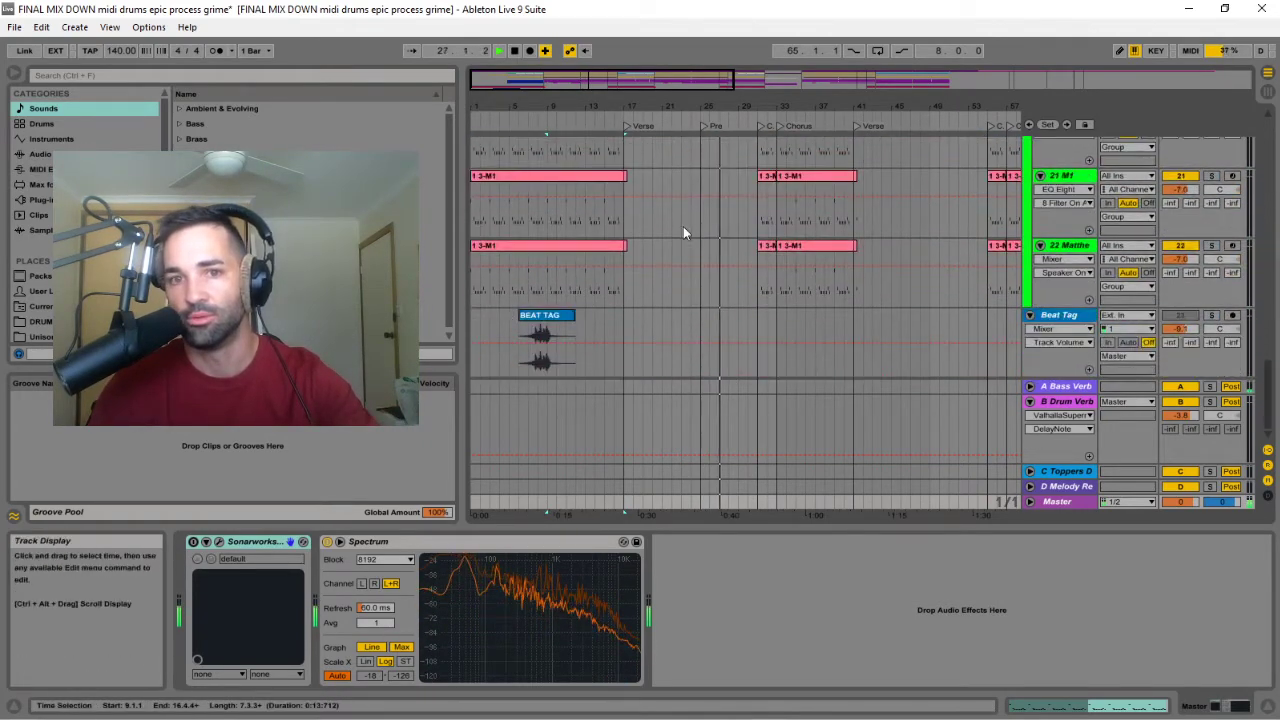
pyautogui.scroll(10, 682, 252)
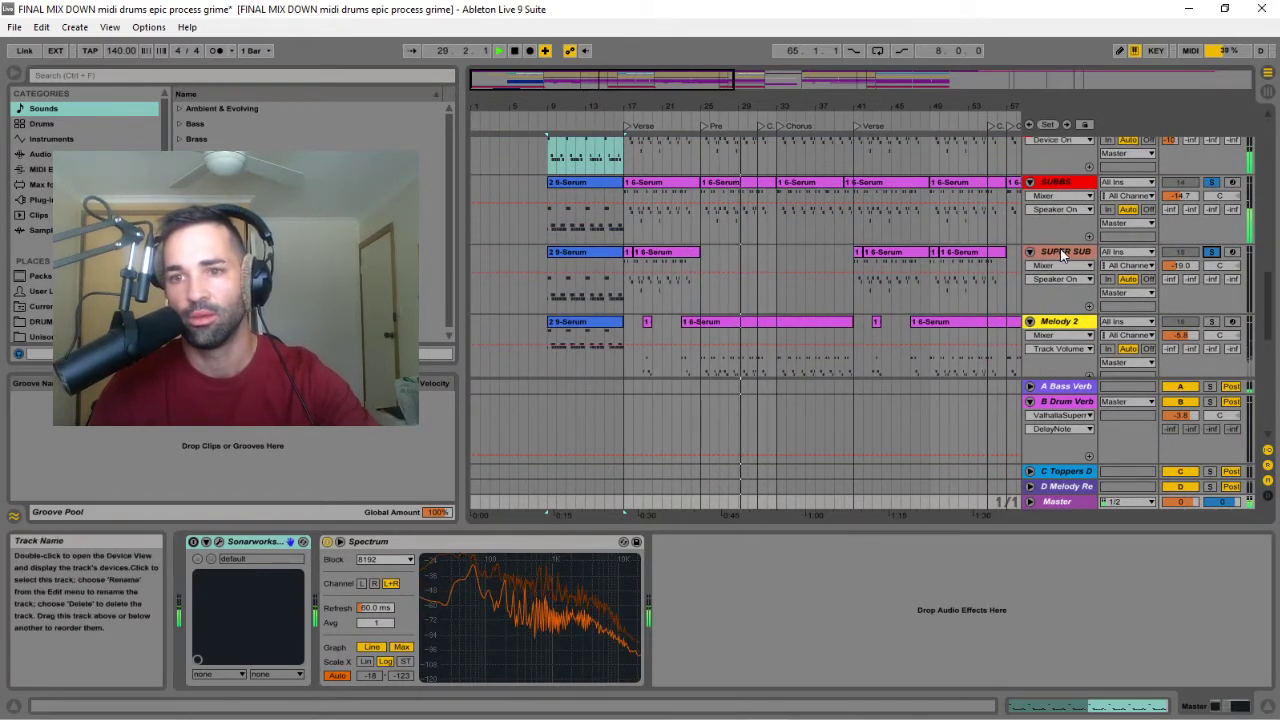
pyautogui.click(1063, 253)
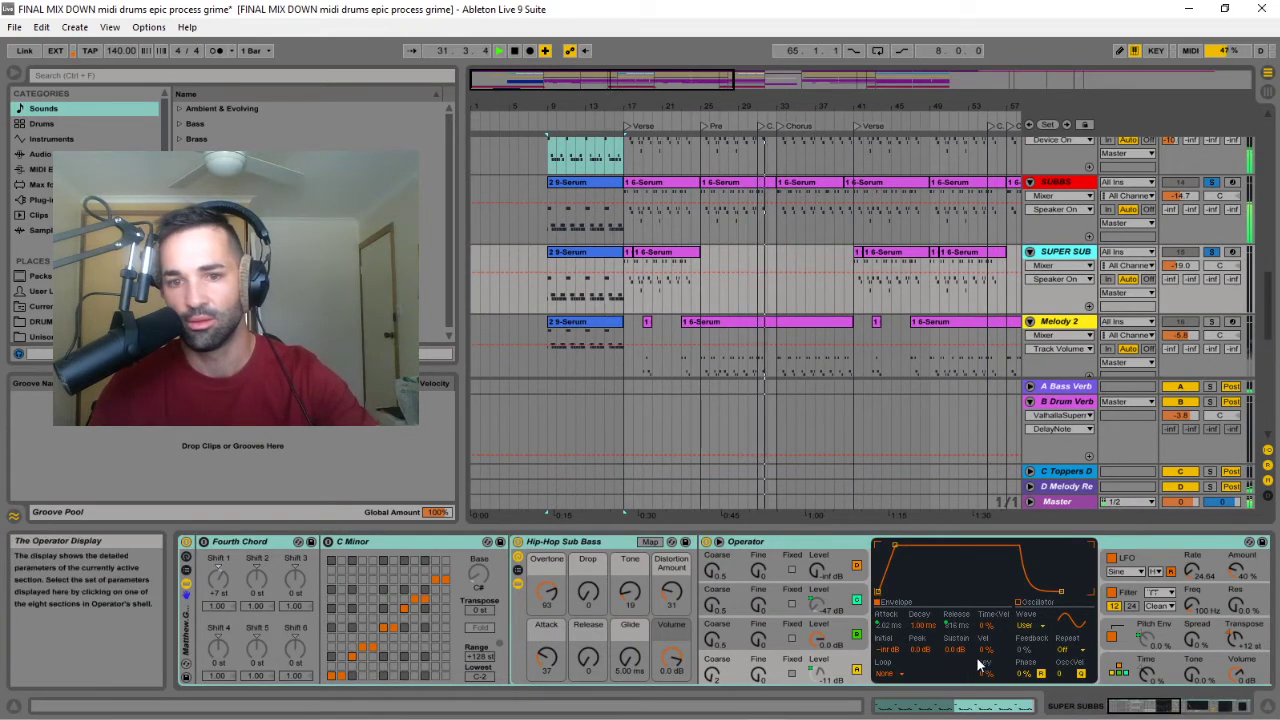
pyautogui.click(1155, 708)
pyautogui.moveTo(1155, 708)
pyautogui.mouseDown()
pyautogui.moveTo(1207, 708)
pyautogui.moveTo(1125, 708)
pyautogui.moveTo(1158, 707)
pyautogui.mouseUp()
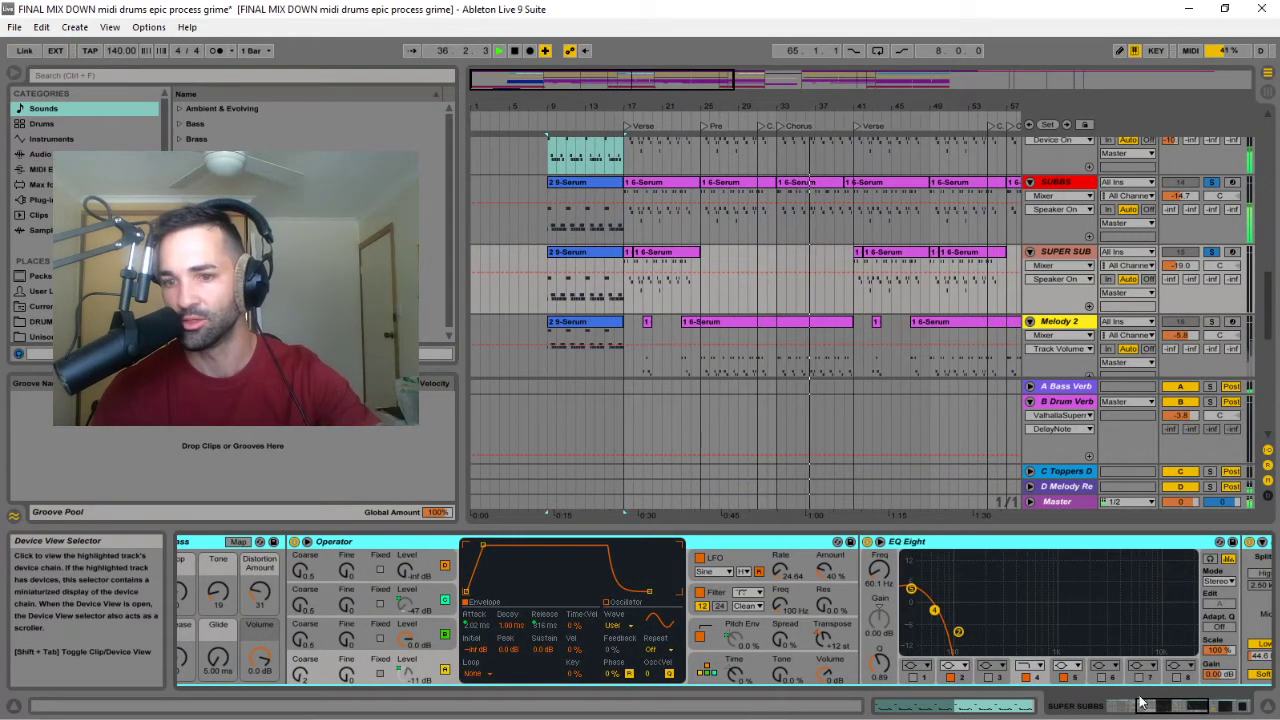
pyautogui.moveTo(1170, 712); pyautogui.dragTo(1188, 711)
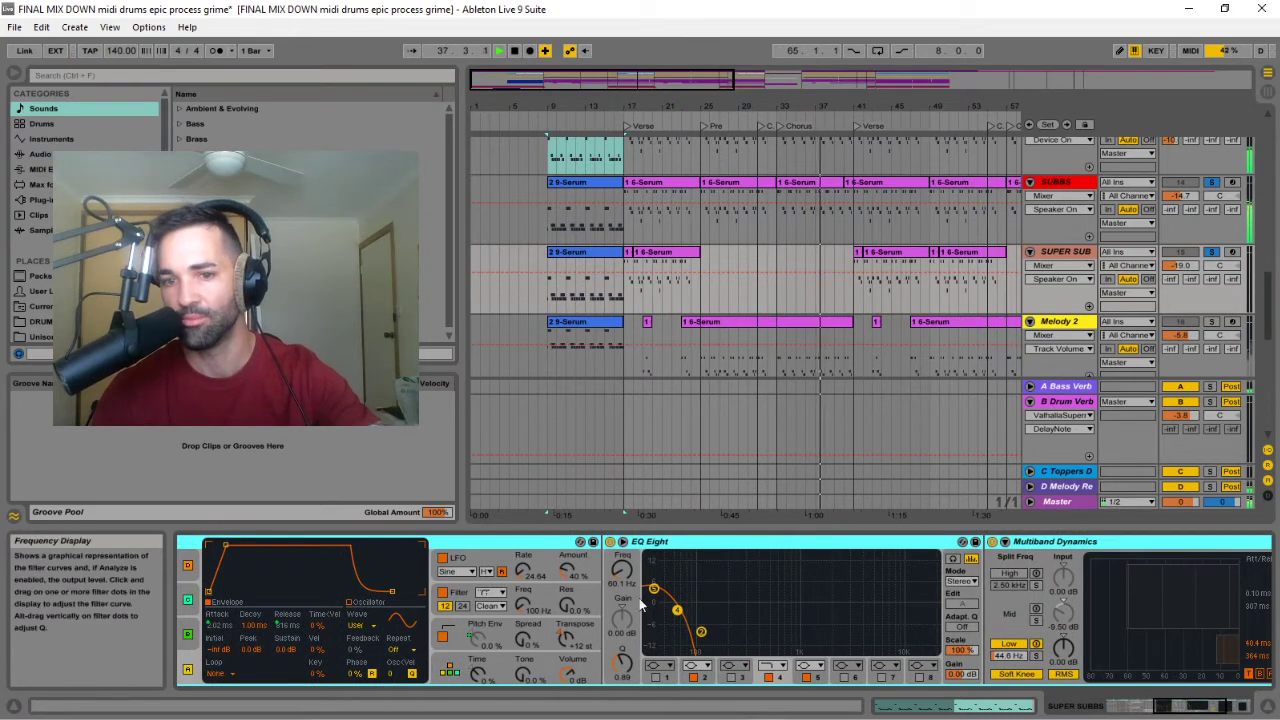
# - Restart playback around bar 9, add Melody 2 to the solo and show its Instrument Rack and effects
pyautogui.click(545, 122)
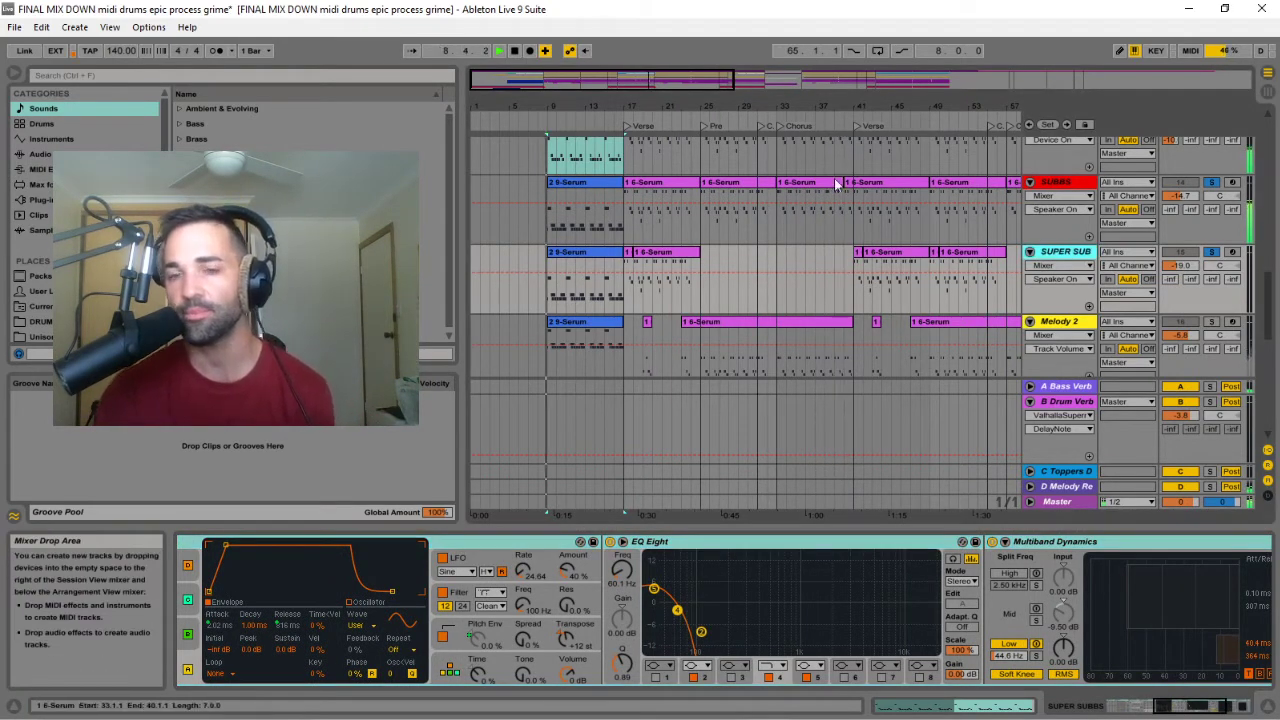
pyautogui.scroll(-2, 773, 263)
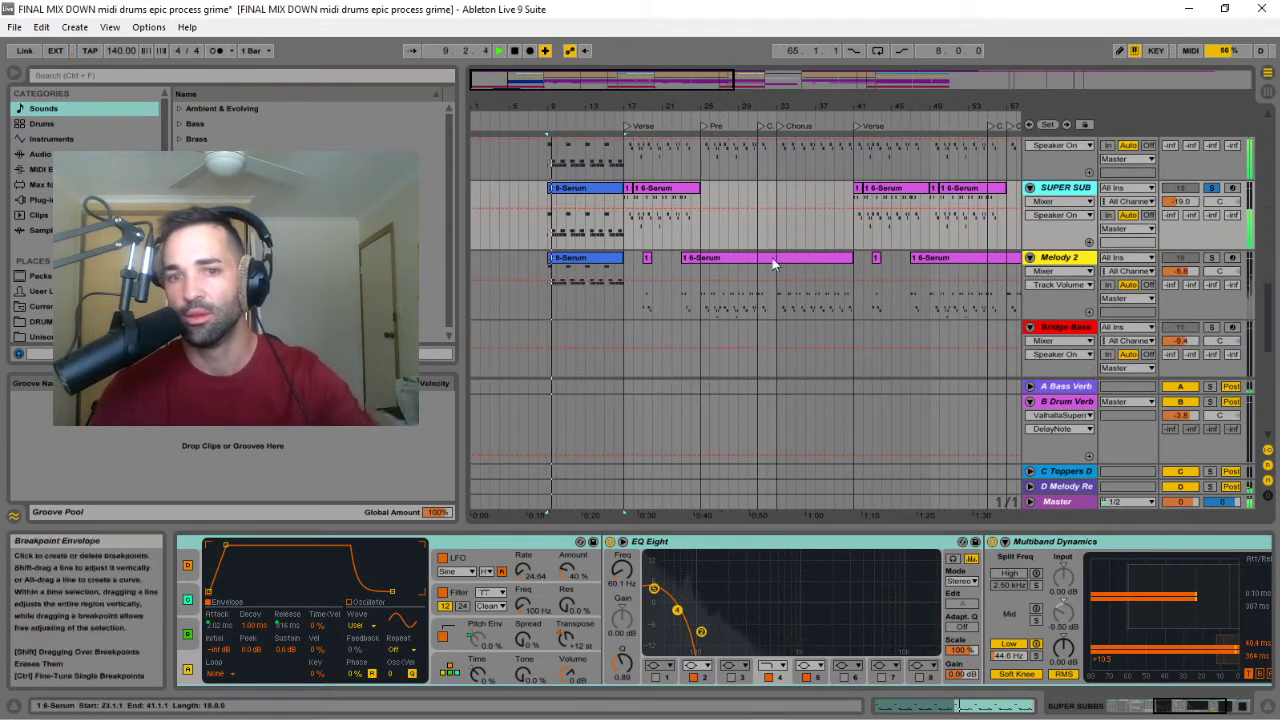
pyautogui.click(1211, 258)
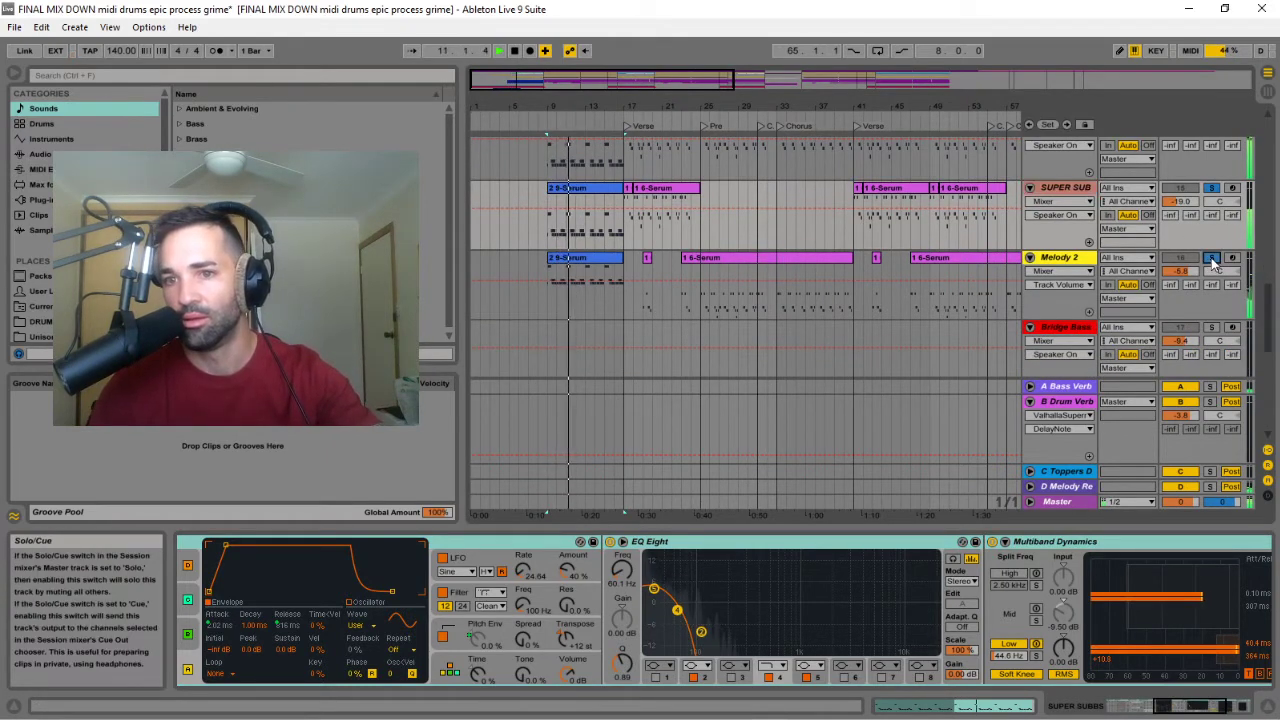
pyautogui.click(605, 260)
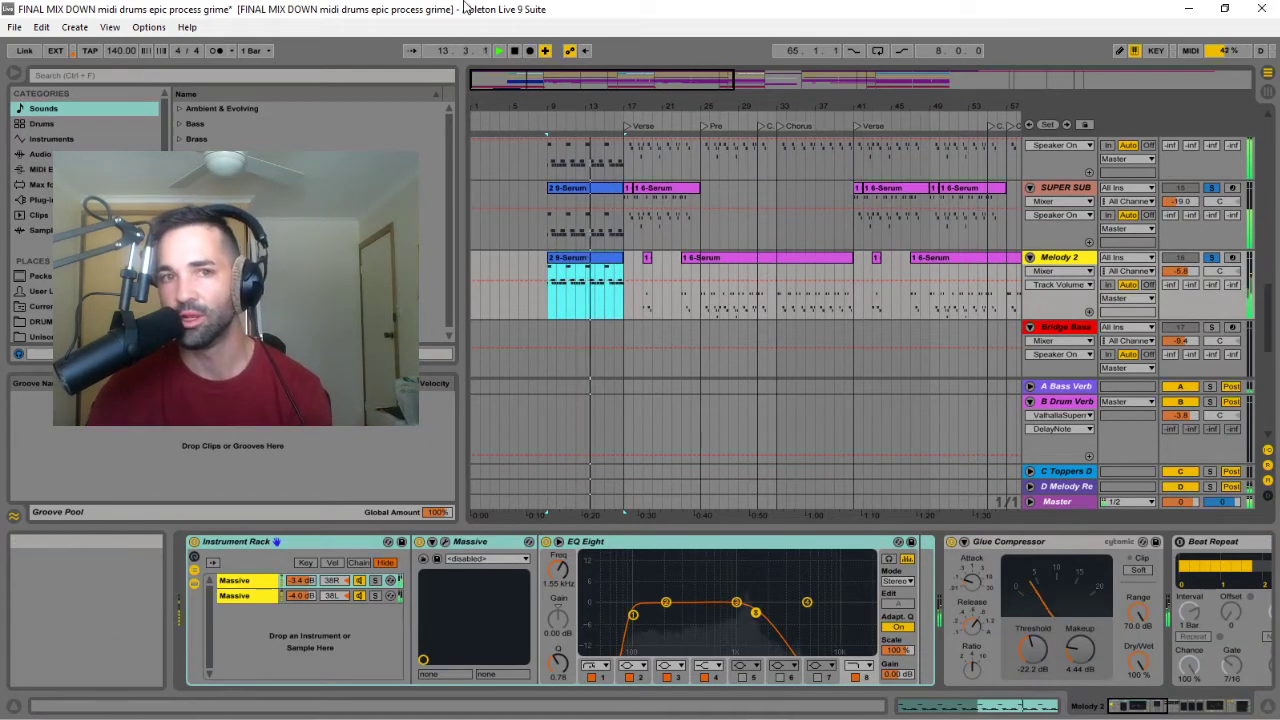
pyautogui.click(515, 52)
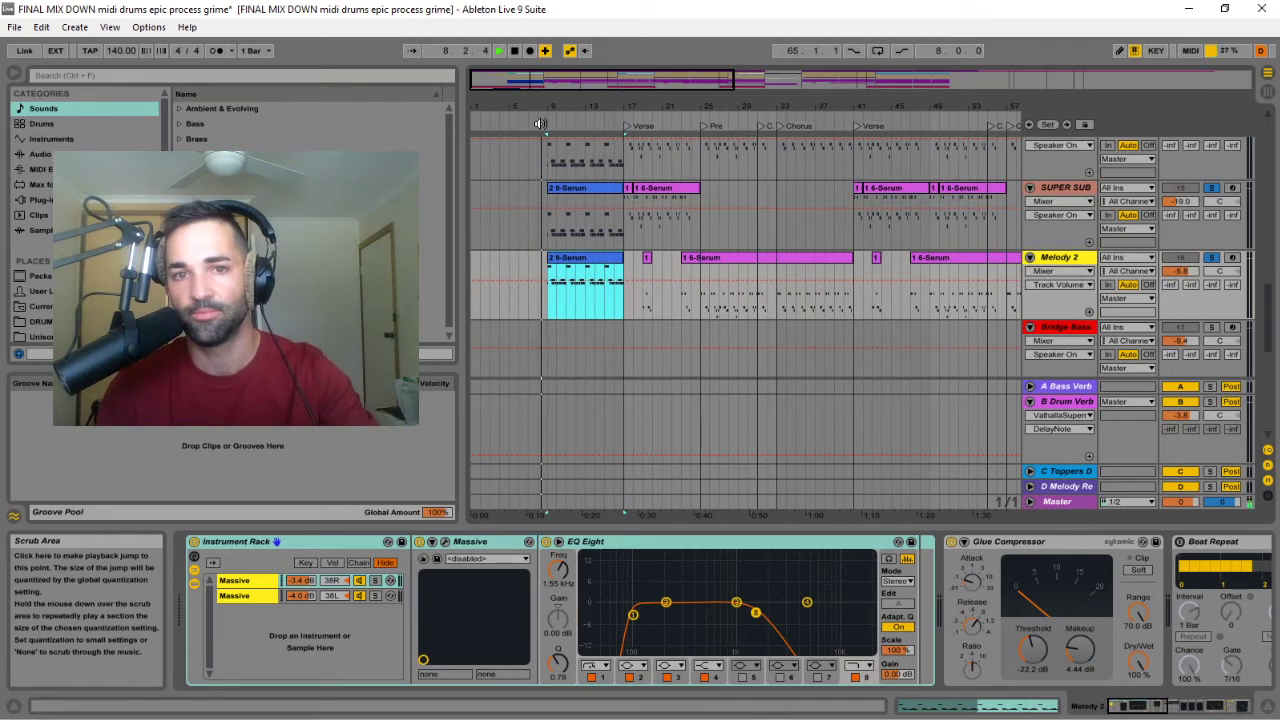
# - Audition the two Massive chains in Melody 2's Instrument Rack by soloing each in turn, and clear the chain solo
pyautogui.click(375, 581)
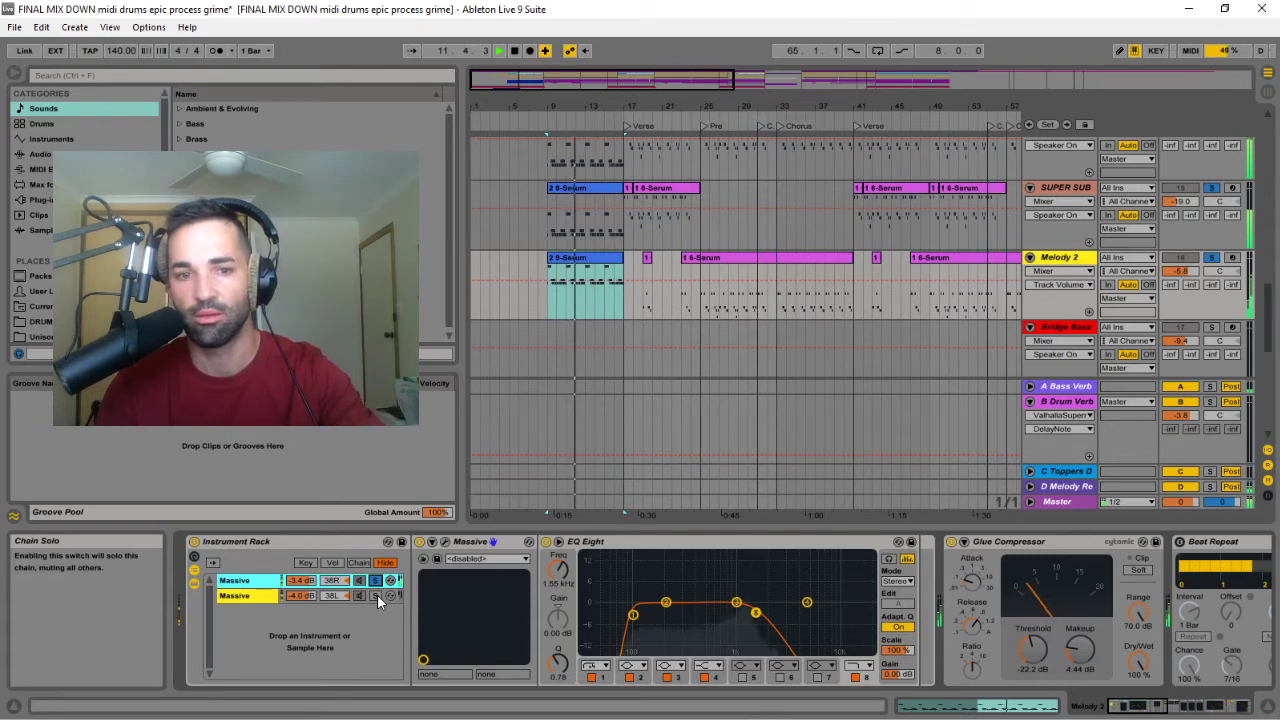
pyautogui.click(377, 595)
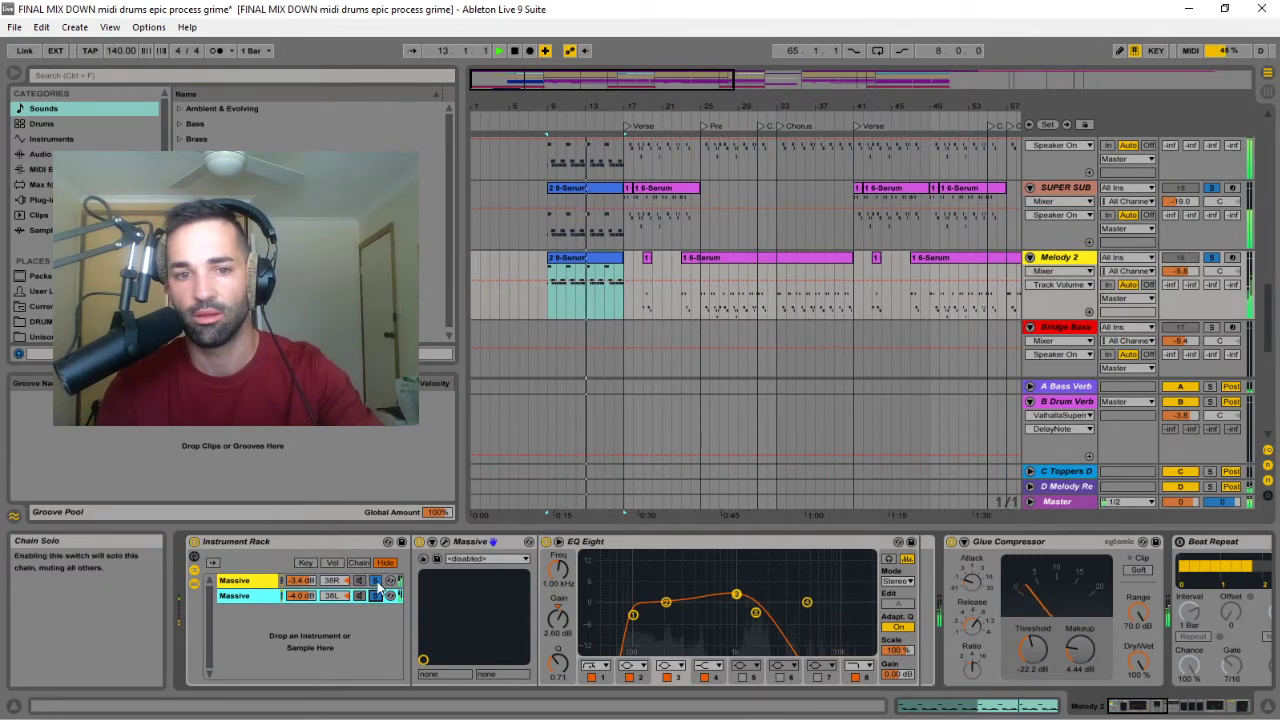
pyautogui.click(376, 582)
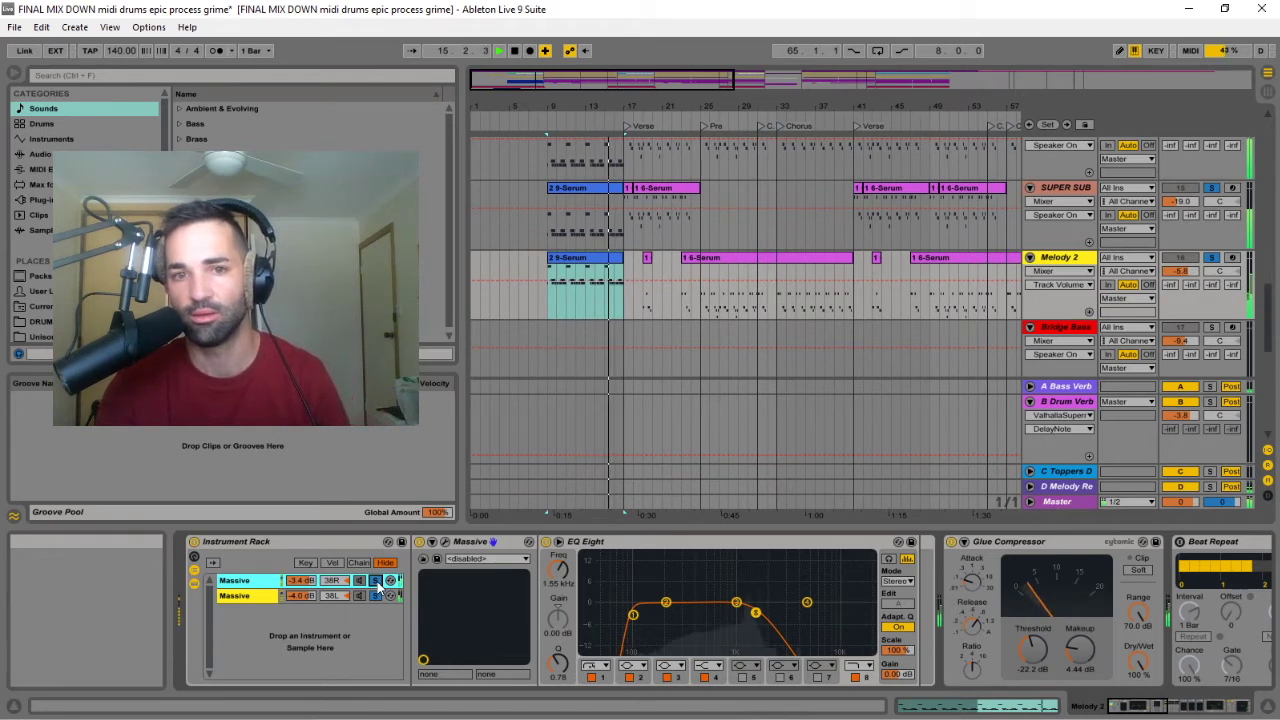
# - Stop playback and look over the arrangement's bass, melody, M1 and drum tracks
pyautogui.scroll(3, 663, 286)
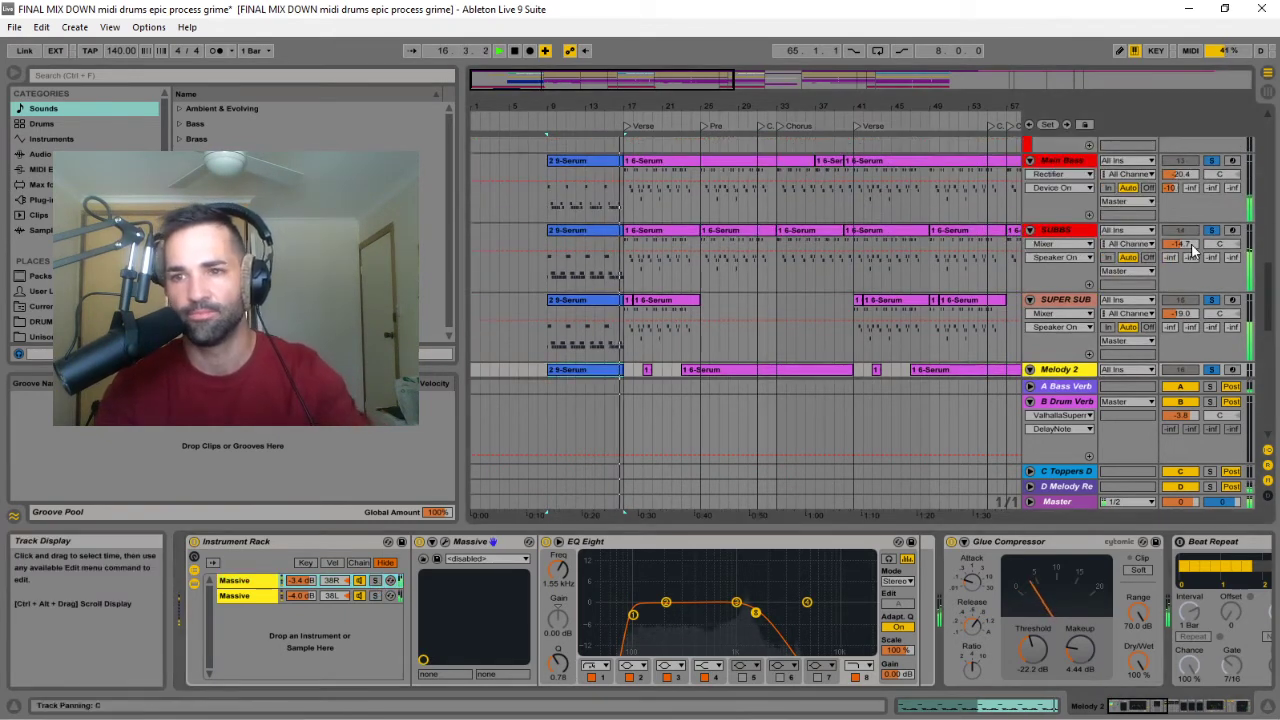
pyautogui.scroll(5, 785, 243)
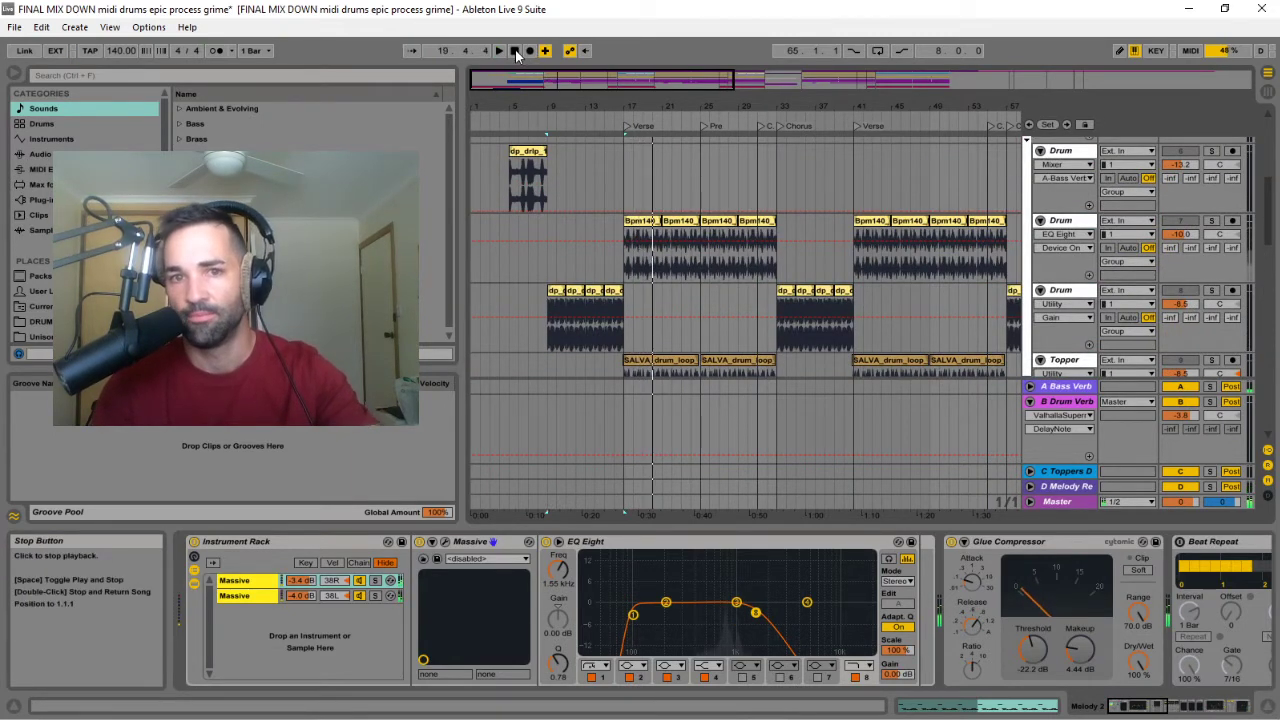
pyautogui.scroll(-8, 707, 261)
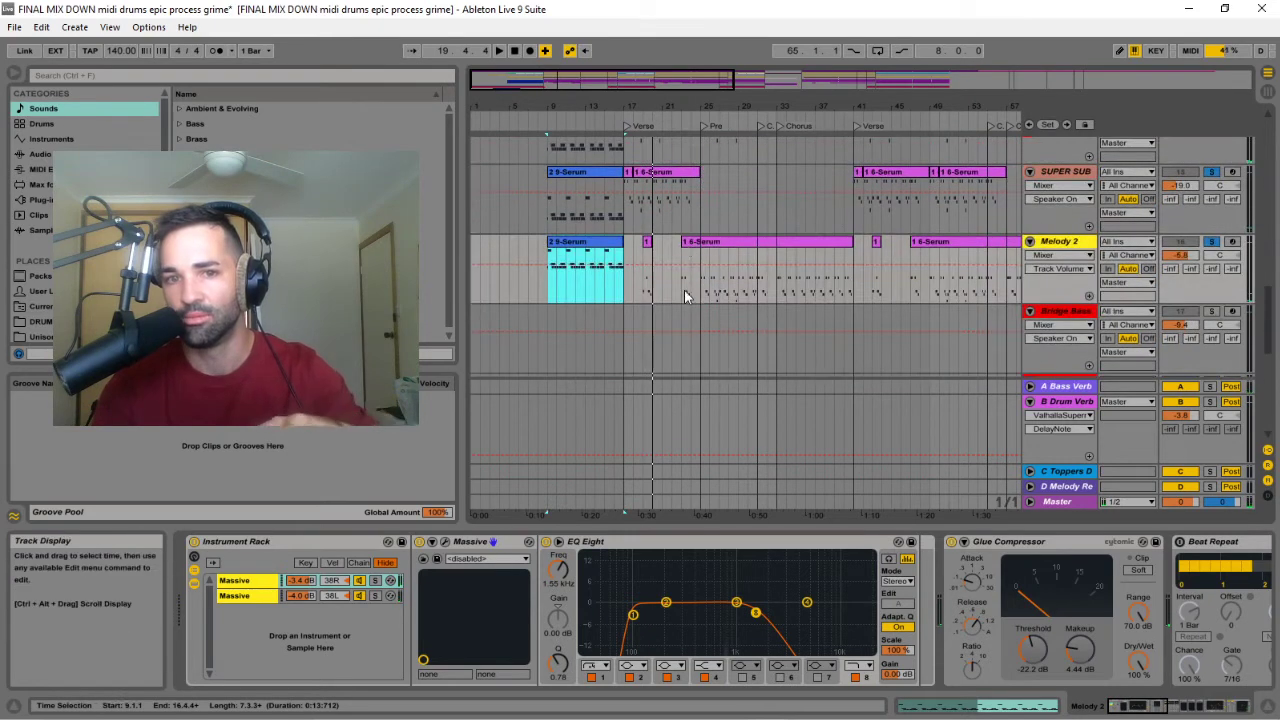
pyautogui.scroll(-8, 845, 289)
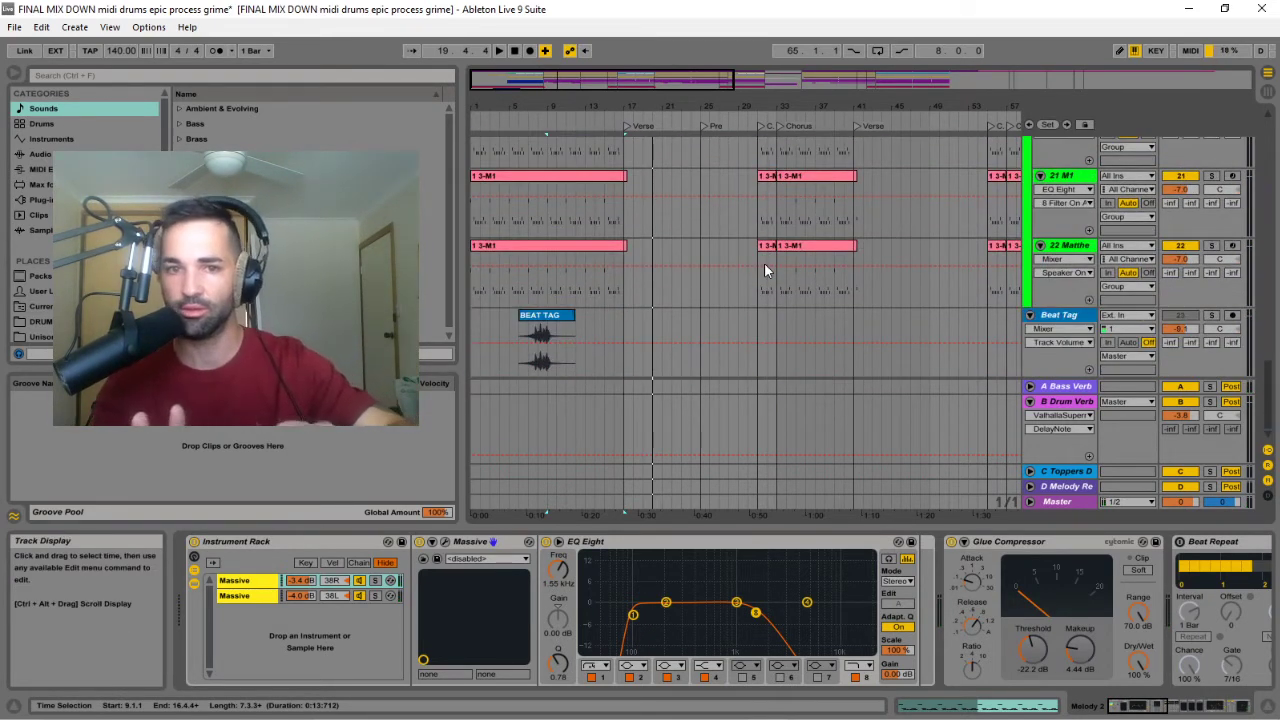
pyautogui.scroll(10, 764, 262)
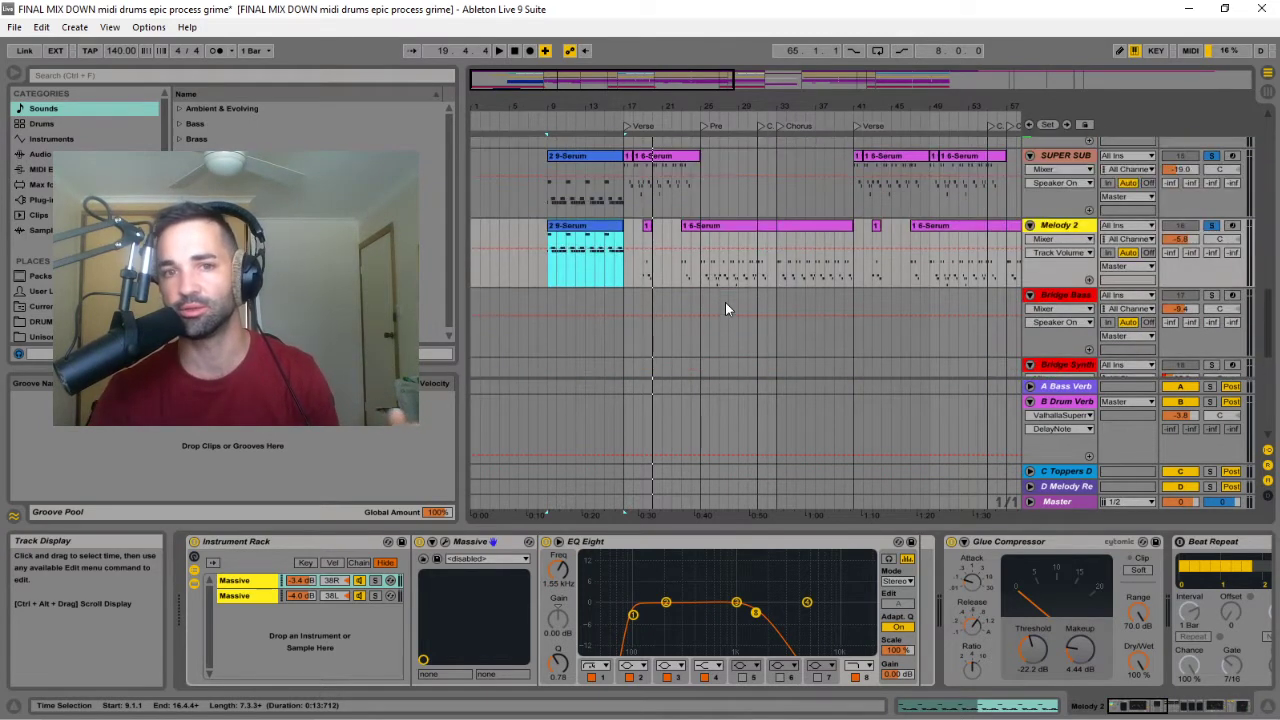
pyautogui.scroll(5, 667, 285)
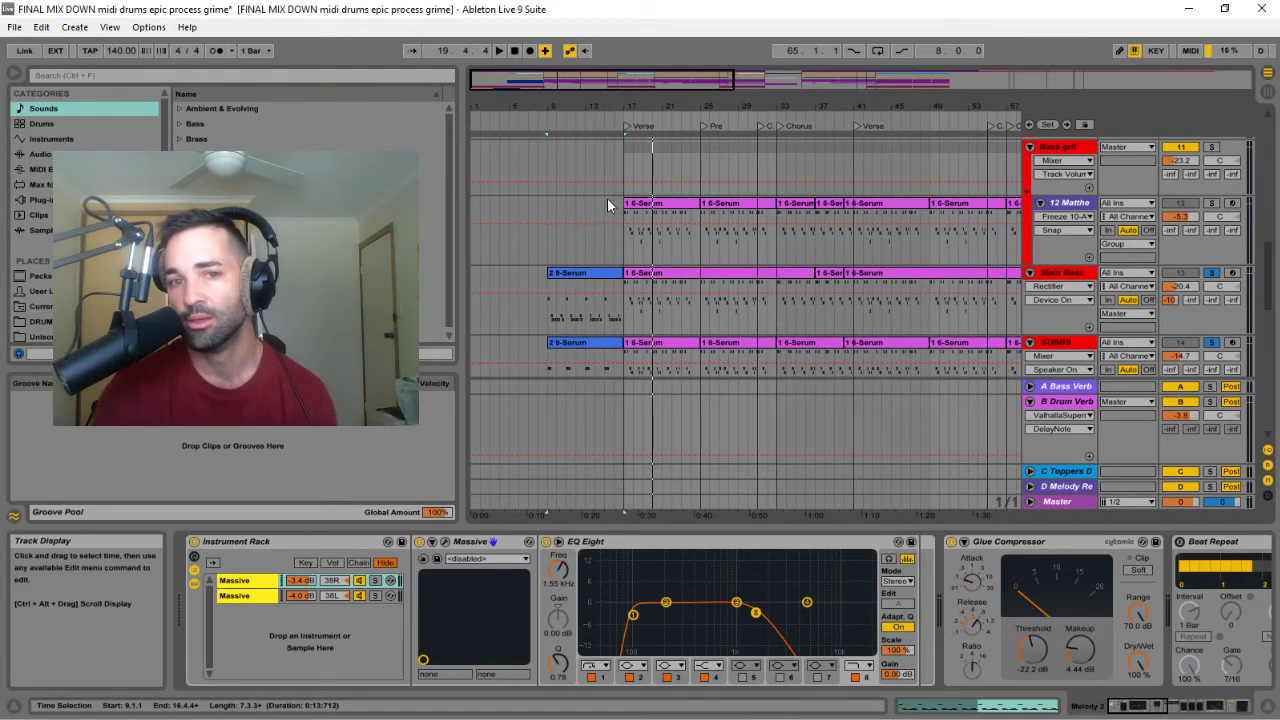
pyautogui.scroll(10, 612, 230)
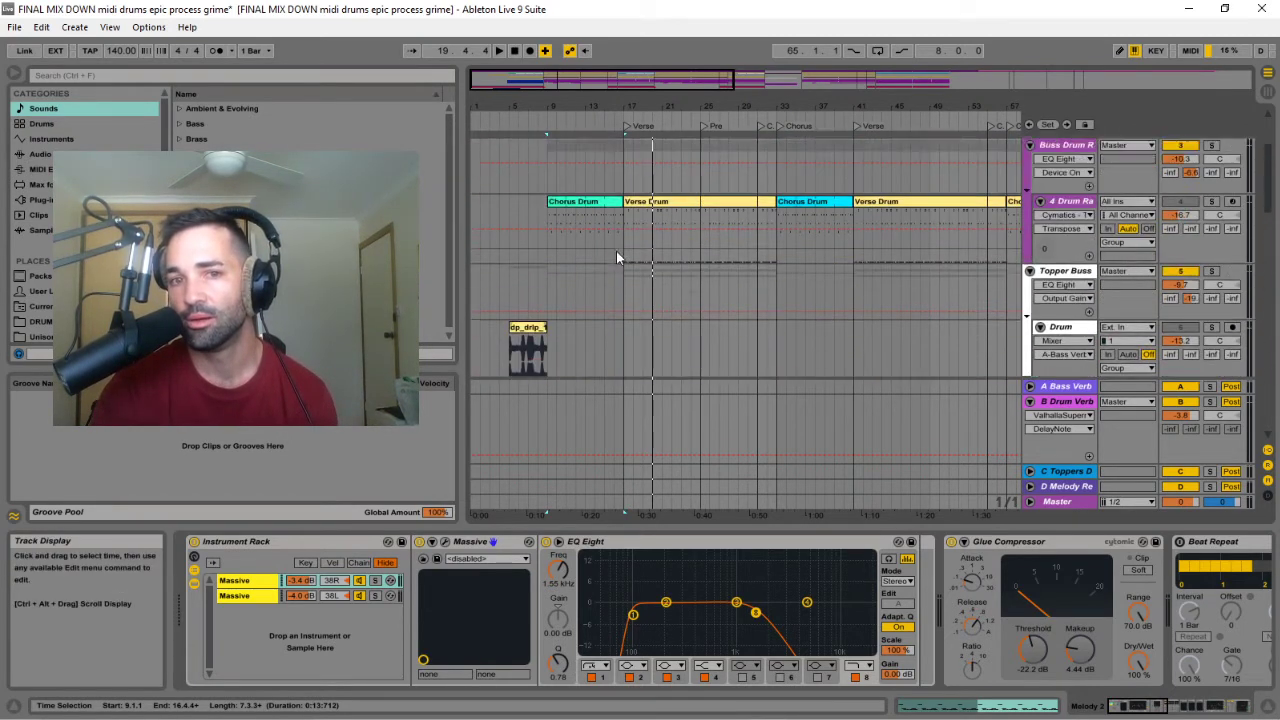
pyautogui.scroll(-5, 616, 251)
pyautogui.scroll(-3, 616, 251)
pyautogui.scroll(7, 616, 255)
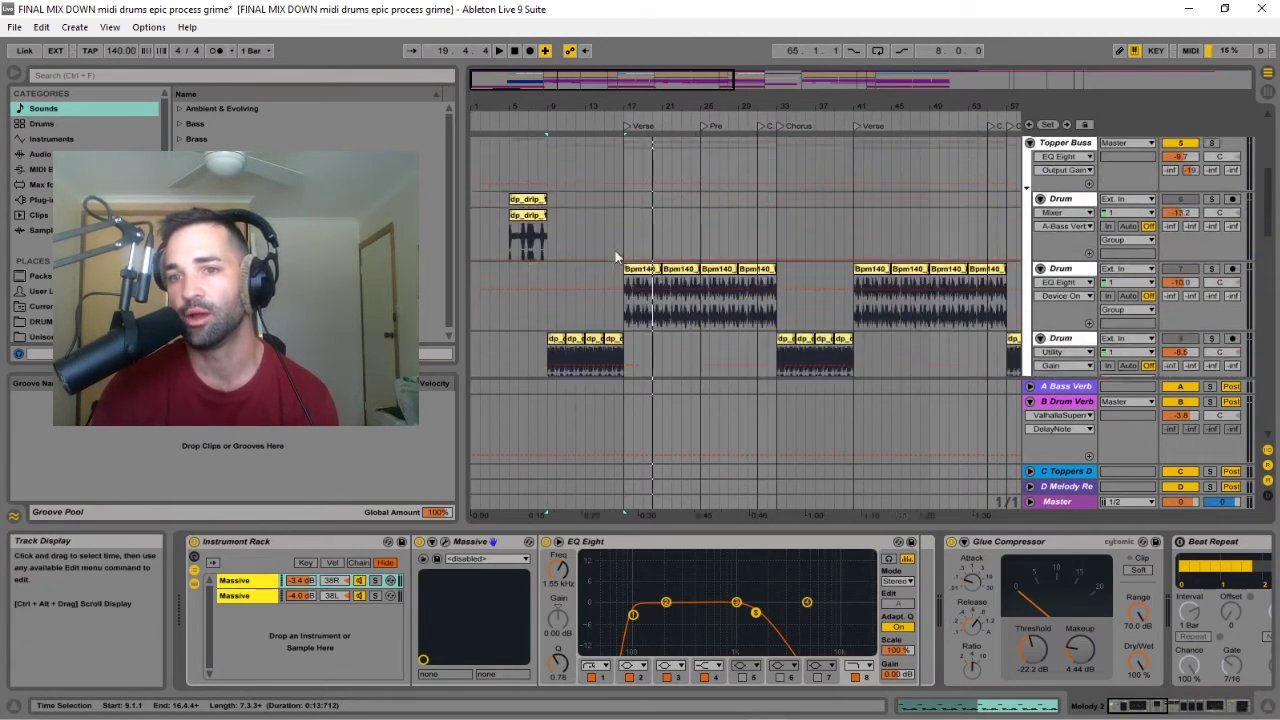
pyautogui.scroll(5, 617, 265)
pyautogui.scroll(-7, 643, 262)
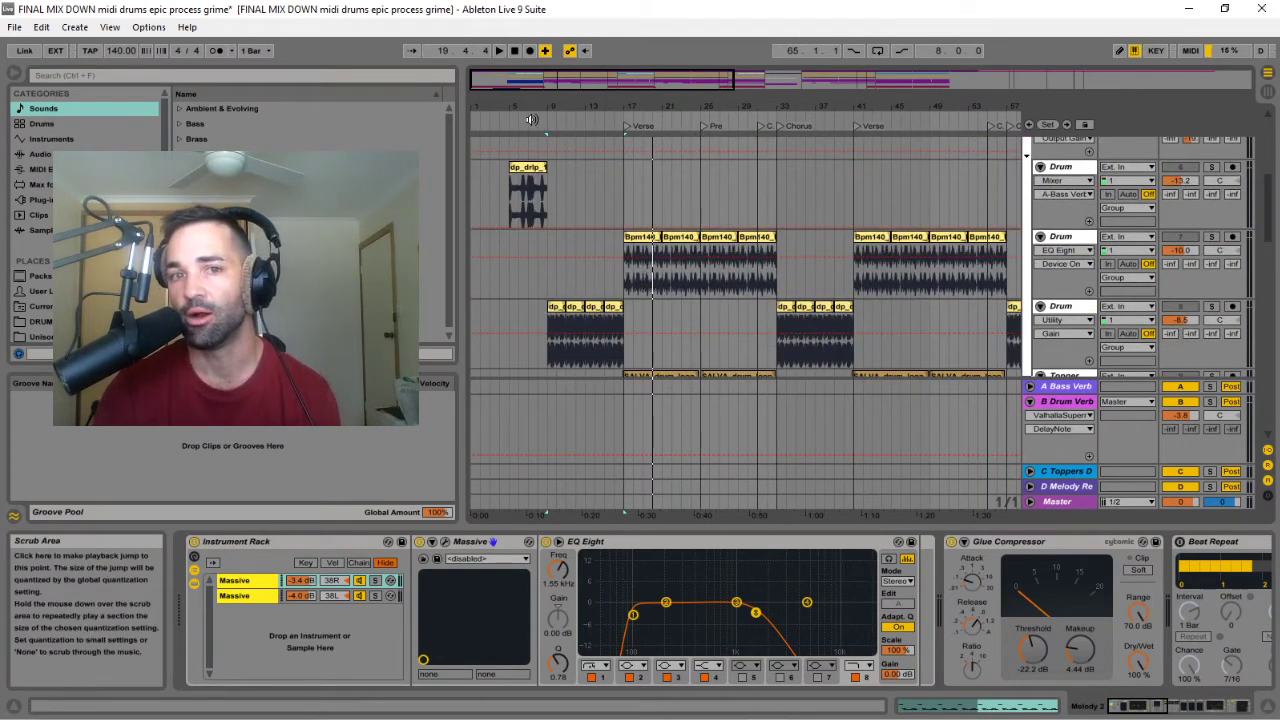
pyautogui.scroll(3, 938, 212)
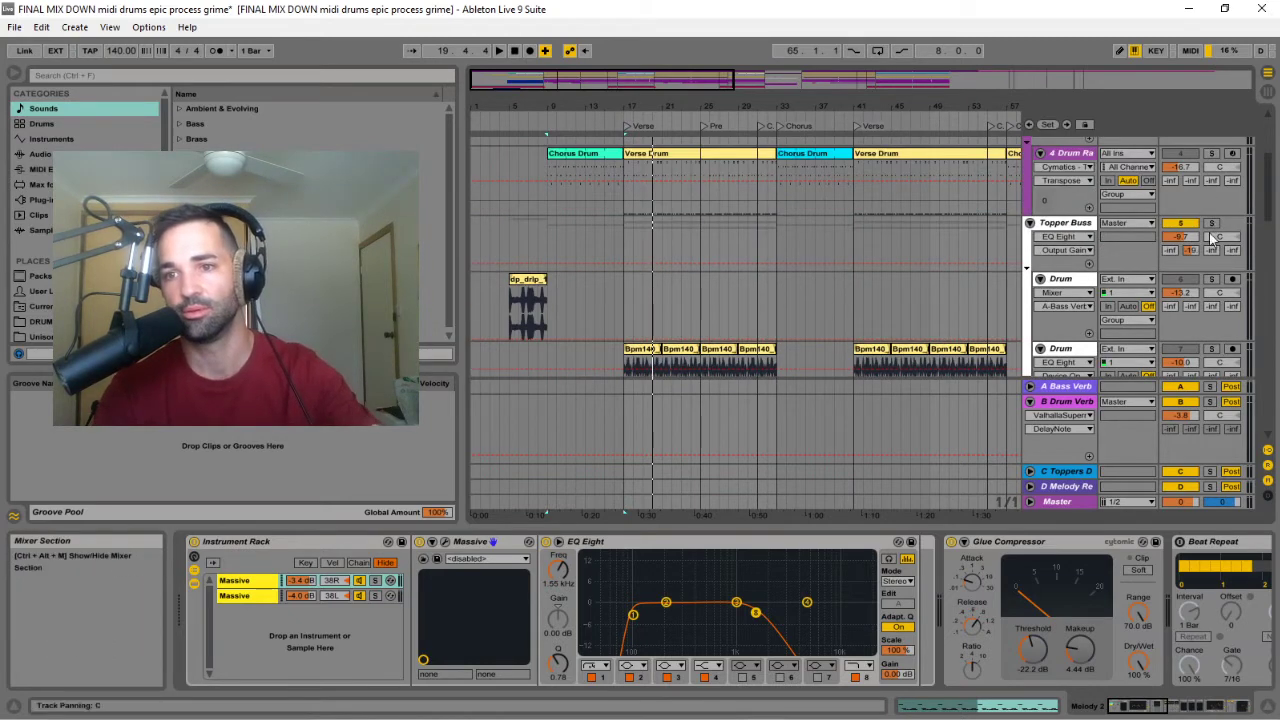
# - Solo the Topper Buss group and play the arrangement from around bar 9
pyautogui.click(1212, 224)
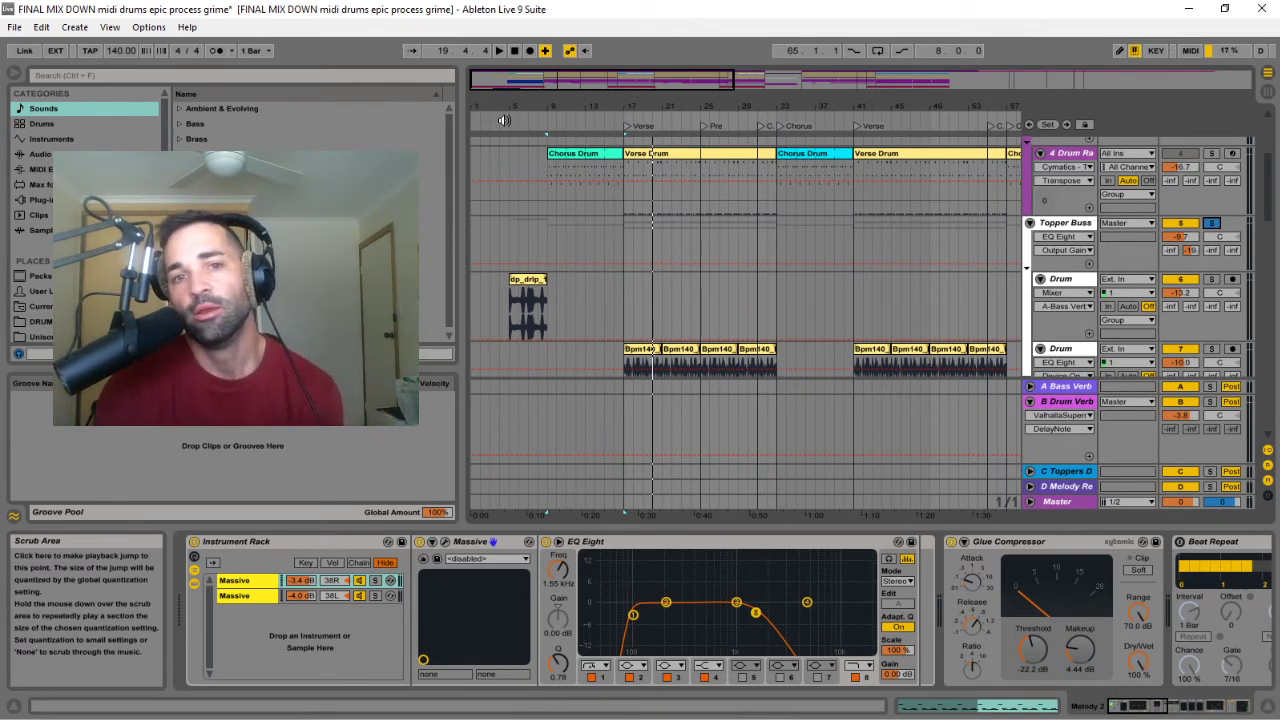
pyautogui.scroll(-5, 596, 225)
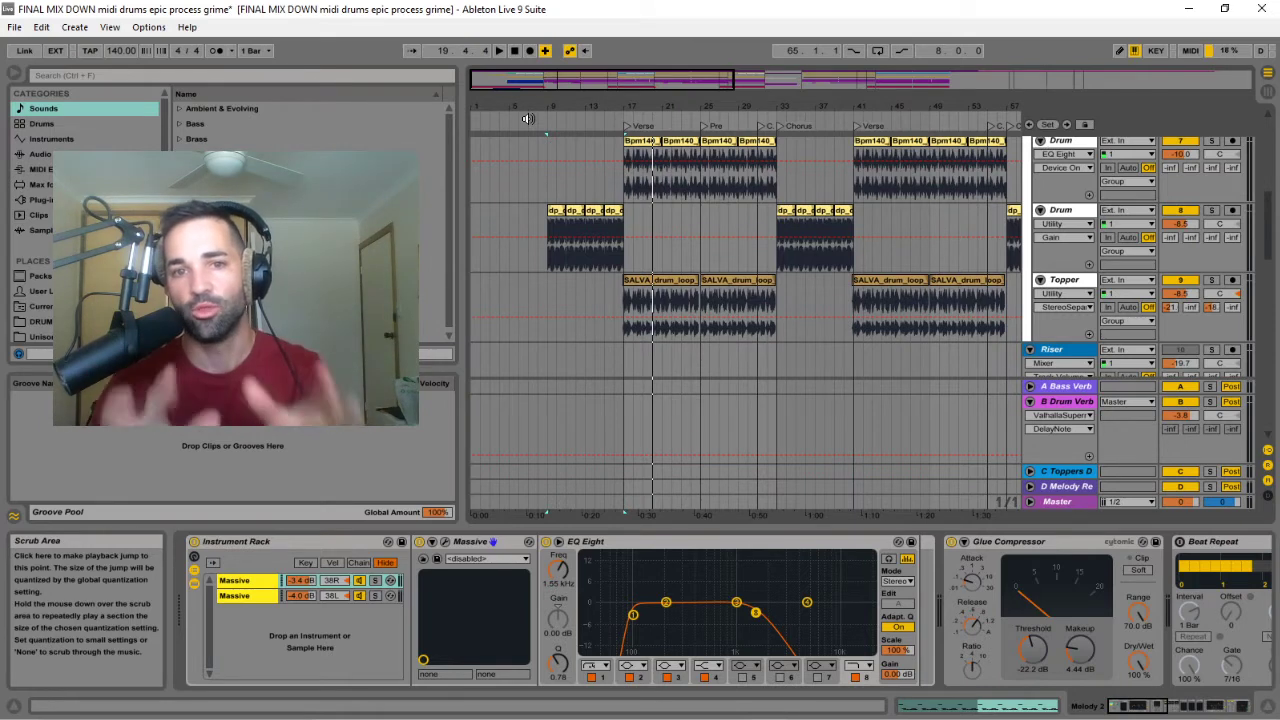
pyautogui.scroll(6, 691, 235)
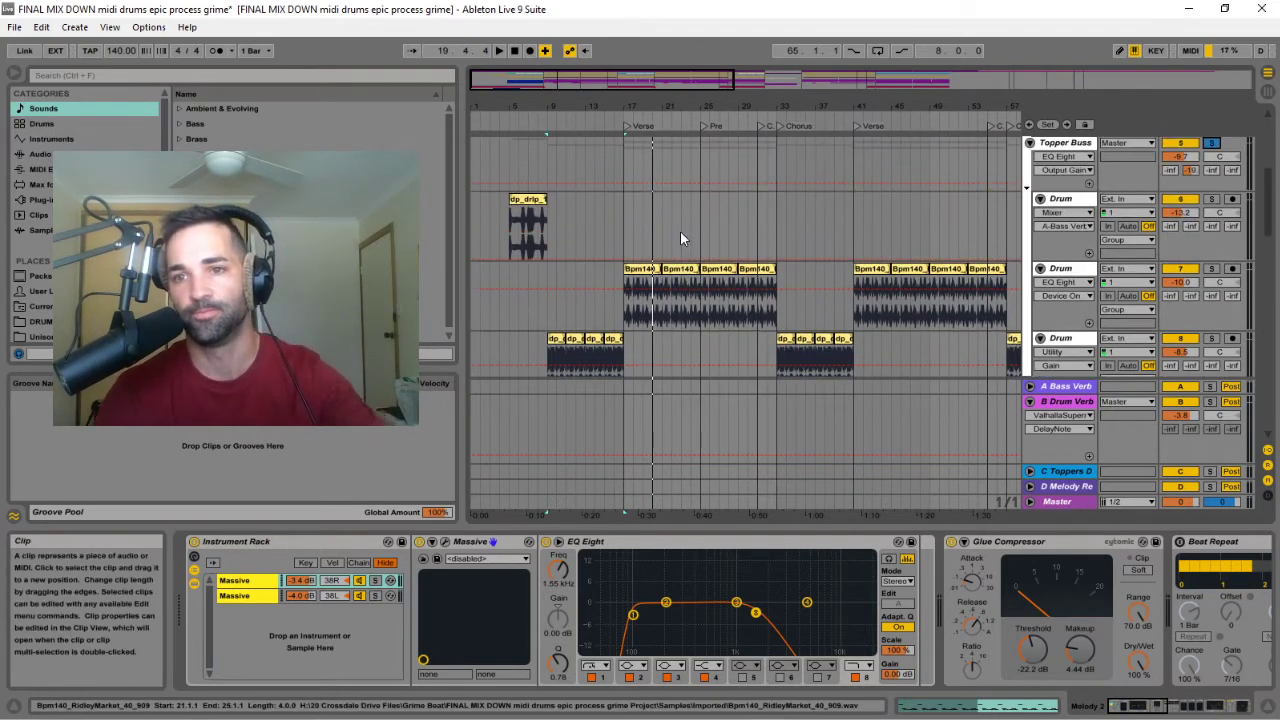
pyautogui.scroll(-1, 616, 210)
pyautogui.scroll(1, 600, 180)
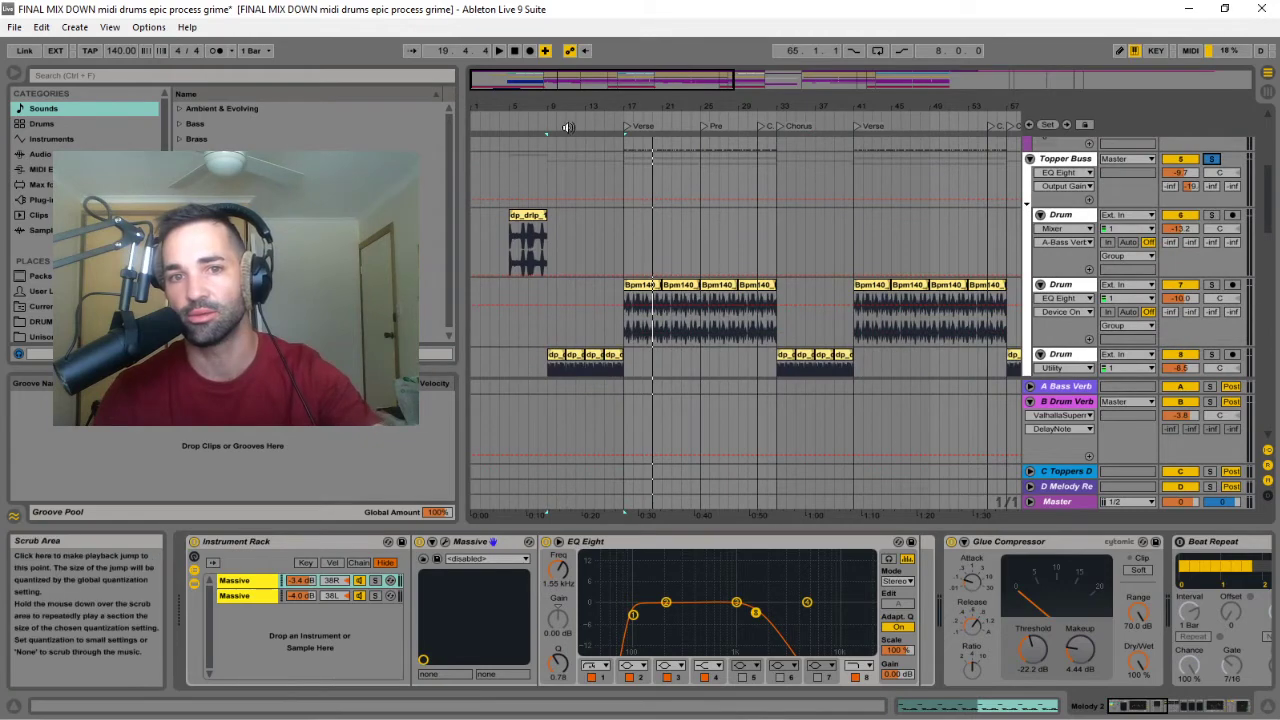
pyautogui.scroll(-10, 651, 198)
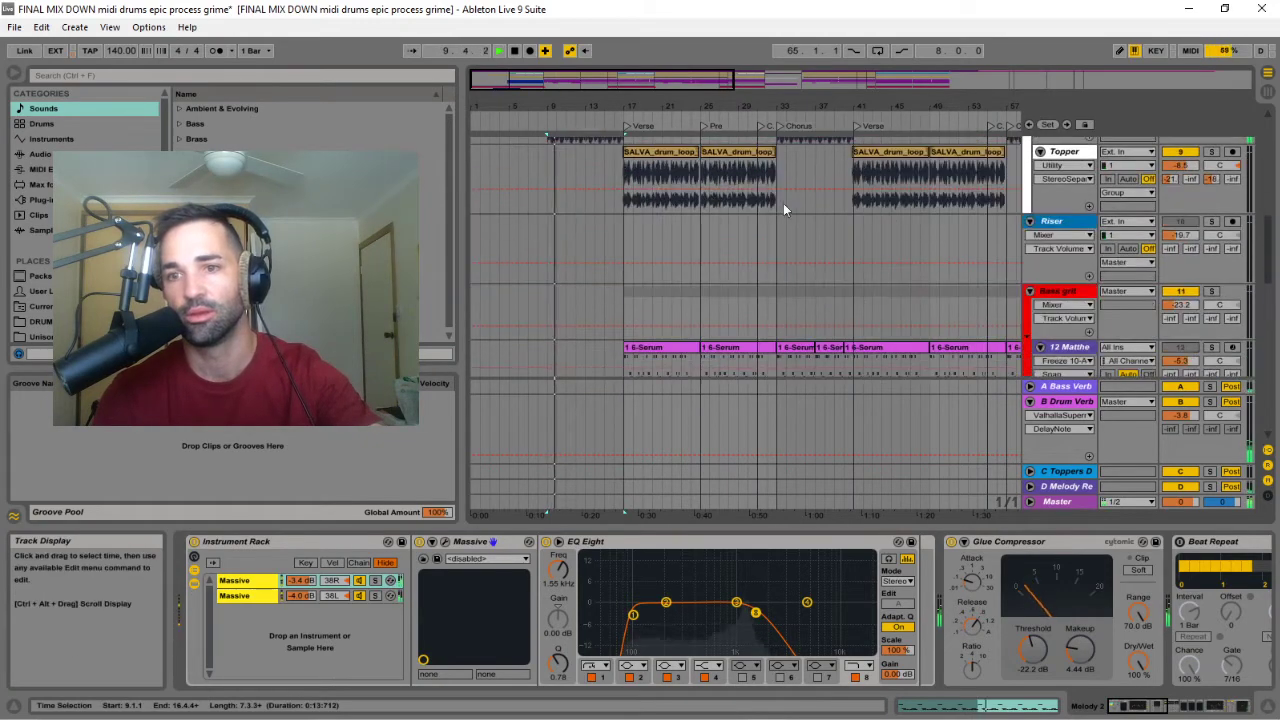
# - Look through the Topper Buss tracks and show the devices of the Drum track holding the Bpm140 loops
pyautogui.scroll(8, 1000, 250)
pyautogui.scroll(-6, 865, 228)
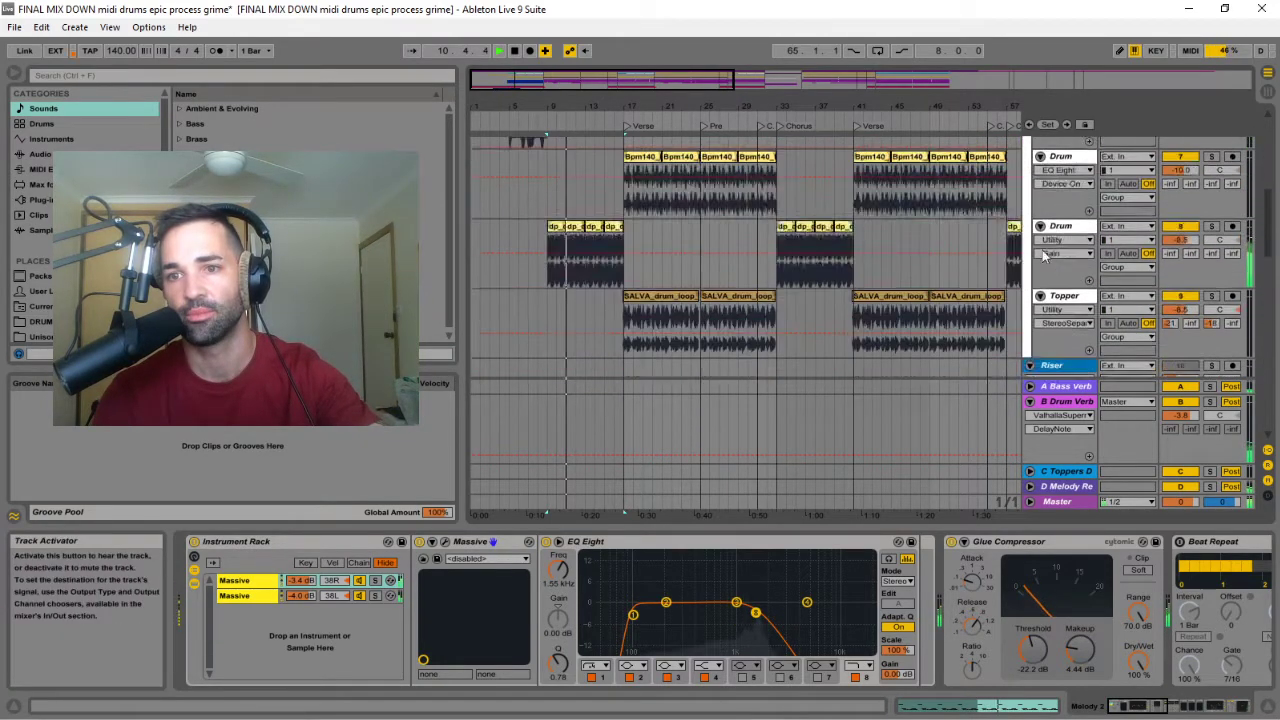
pyautogui.scroll(8, 739, 250)
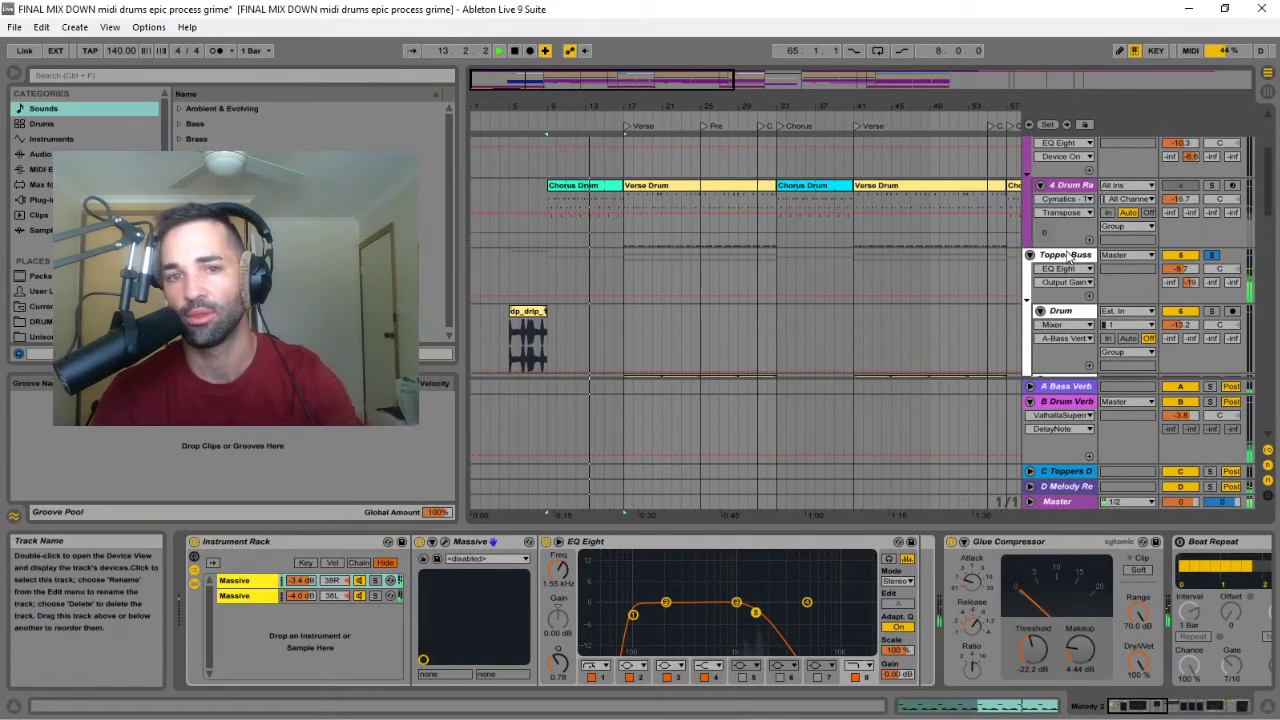
pyautogui.scroll(-4, 858, 259)
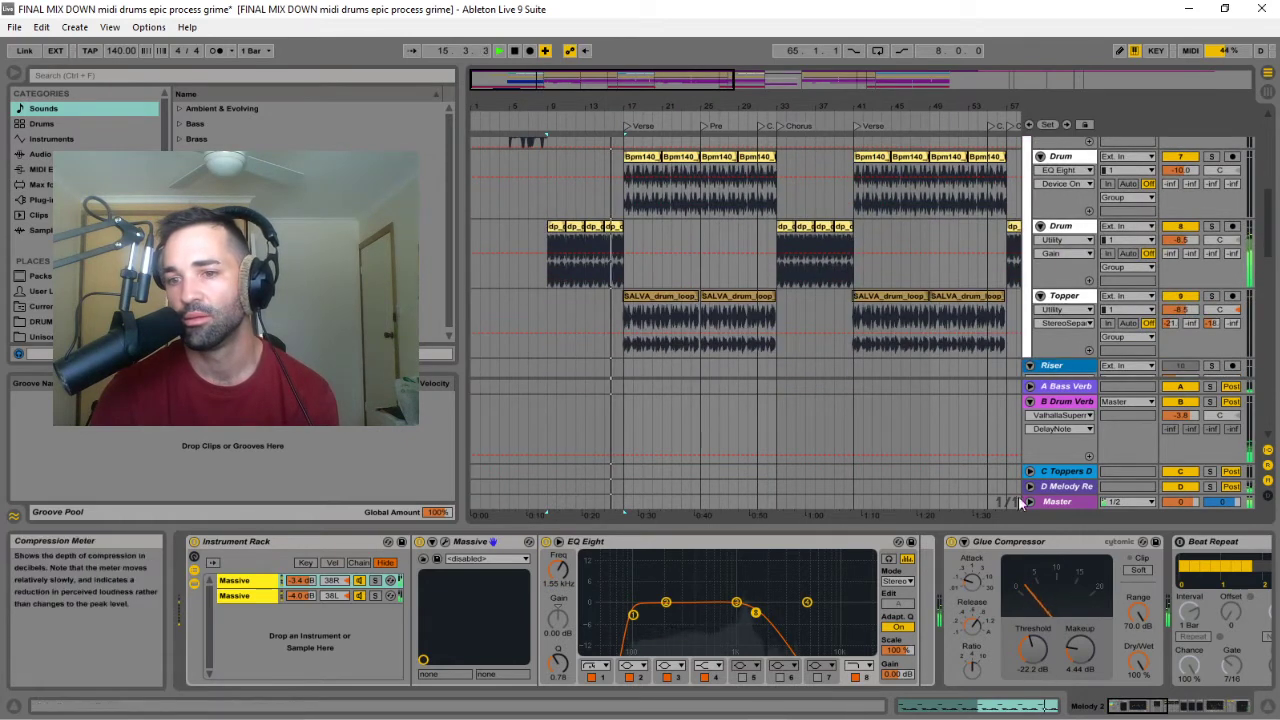
pyautogui.scroll(2, 884, 360)
pyautogui.scroll(1, 884, 357)
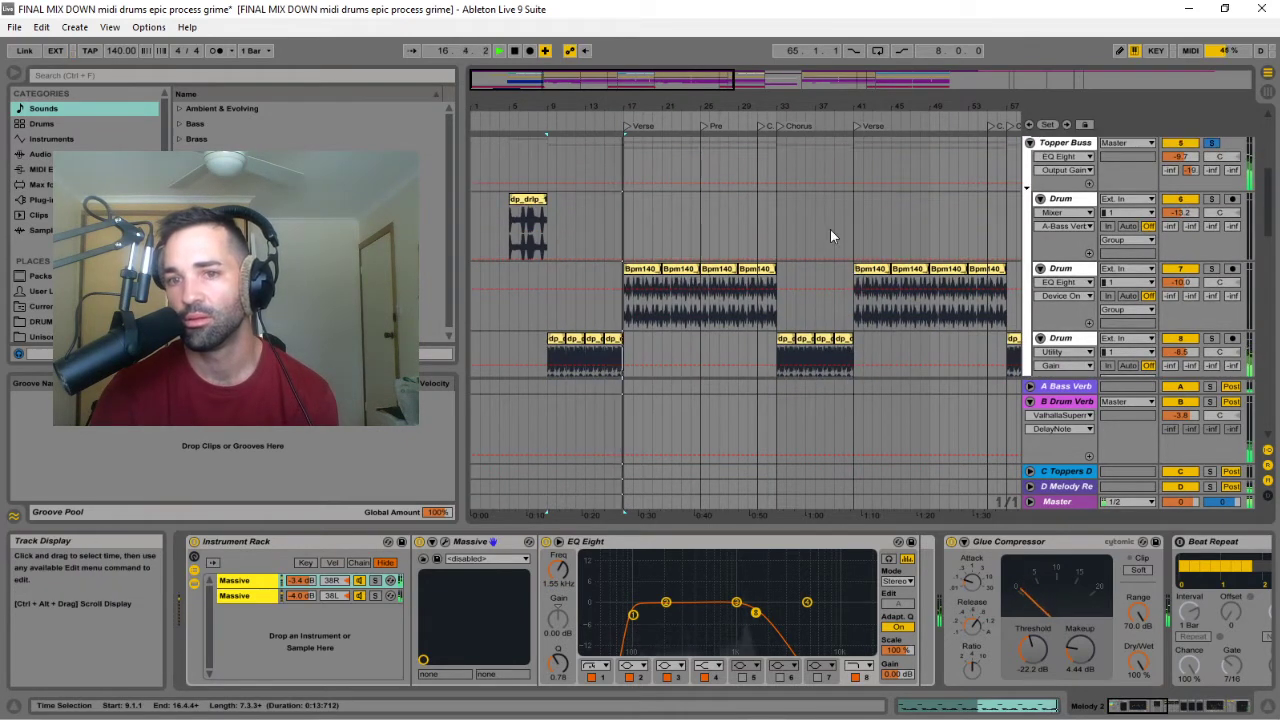
pyautogui.click(1062, 272)
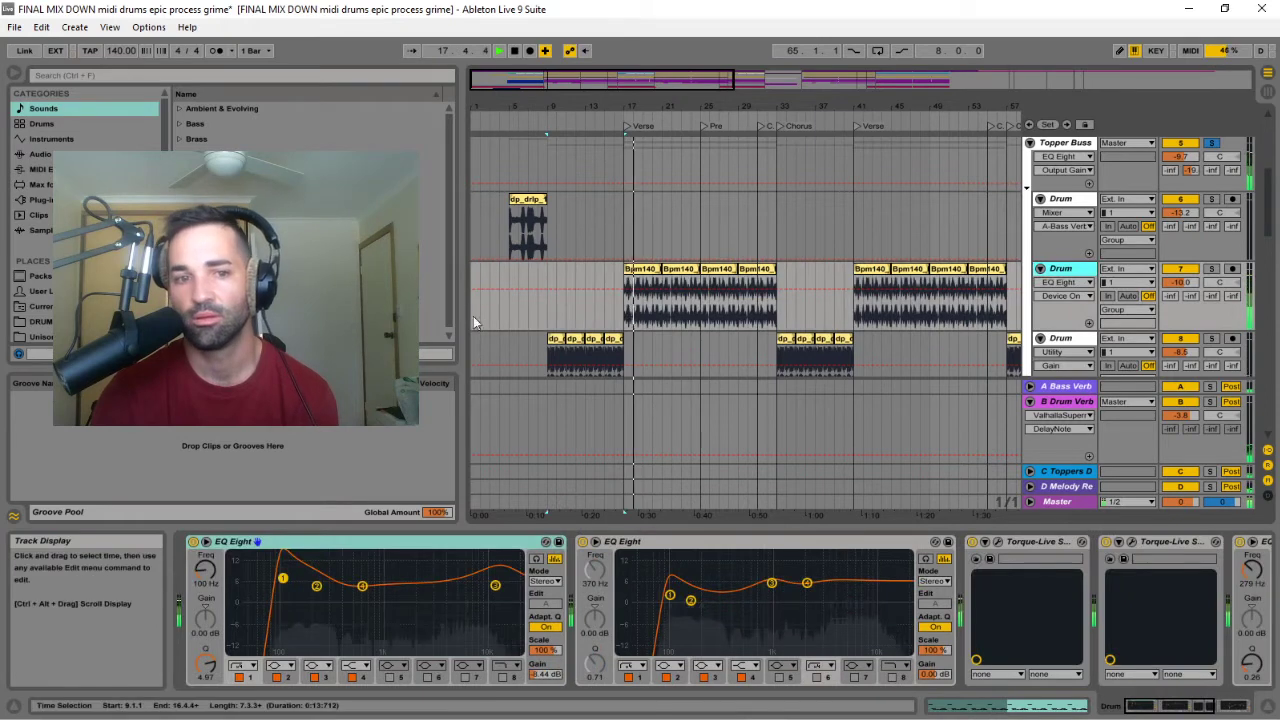
# - Look through the remaining devices of the Drum track holding the Bpm140 loops, and solo that track
pyautogui.click(1190, 708)
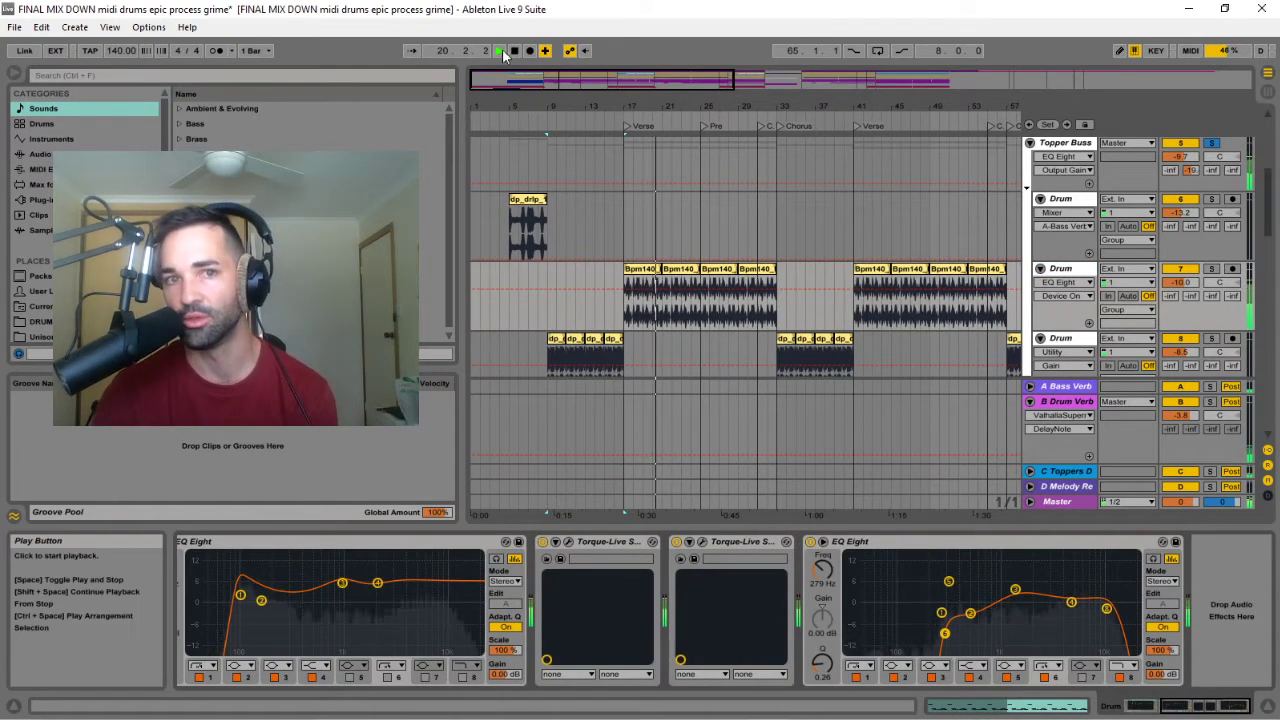
pyautogui.scroll(-3, 690, 285)
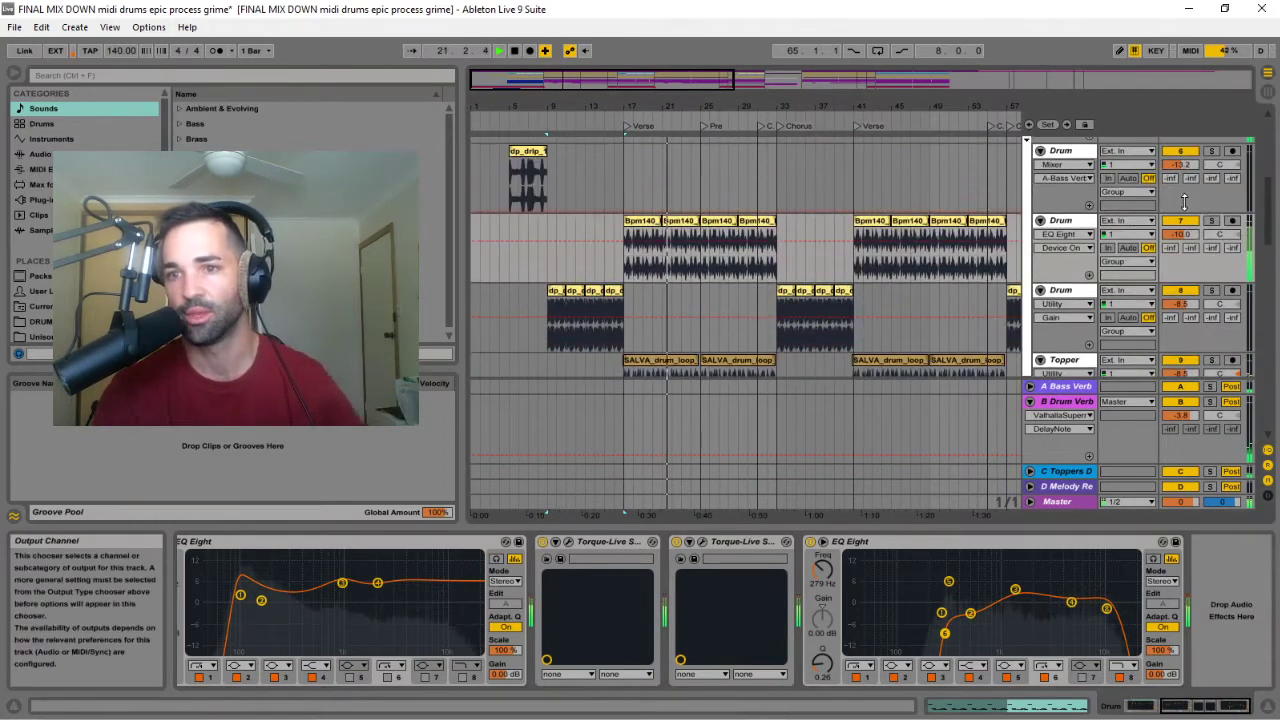
pyautogui.click(1212, 221)
# - Solo the Topper track with the SALVA drum loops and inspect its device chain from Corpus to Mid-Range Phattener
pyautogui.scroll(-4, 1216, 260)
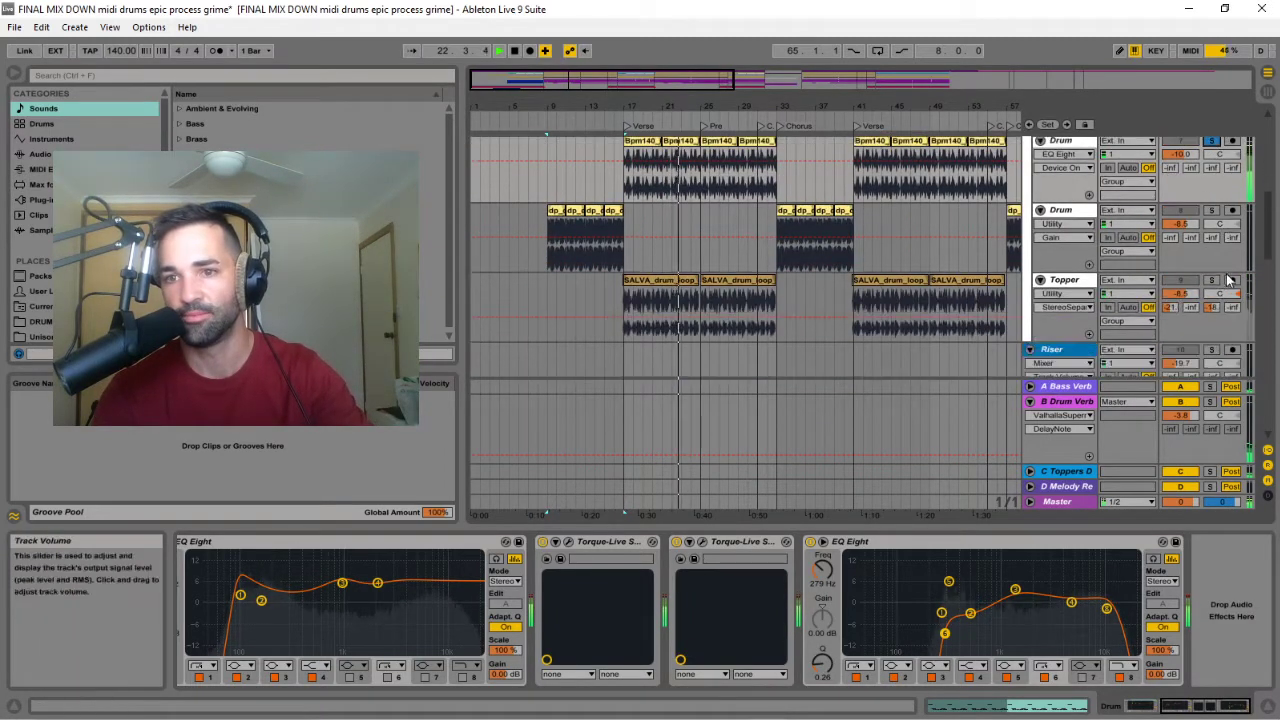
pyautogui.click(1212, 281)
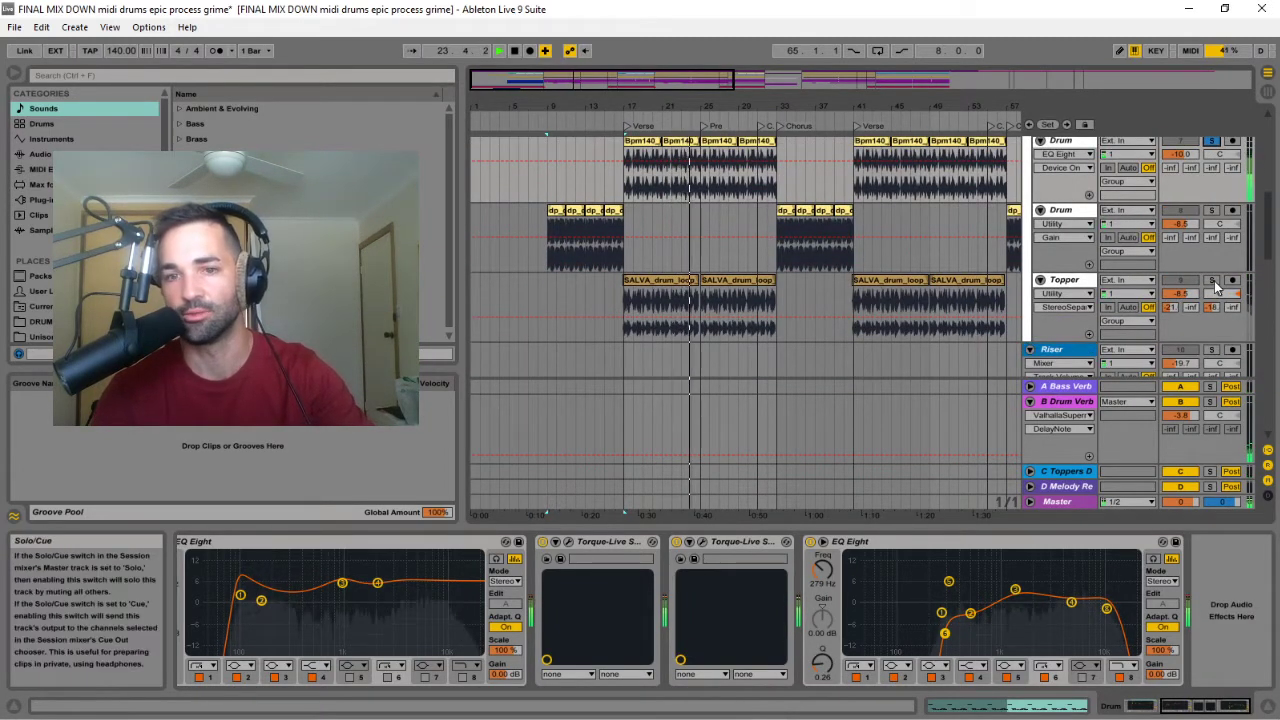
pyautogui.click(727, 283)
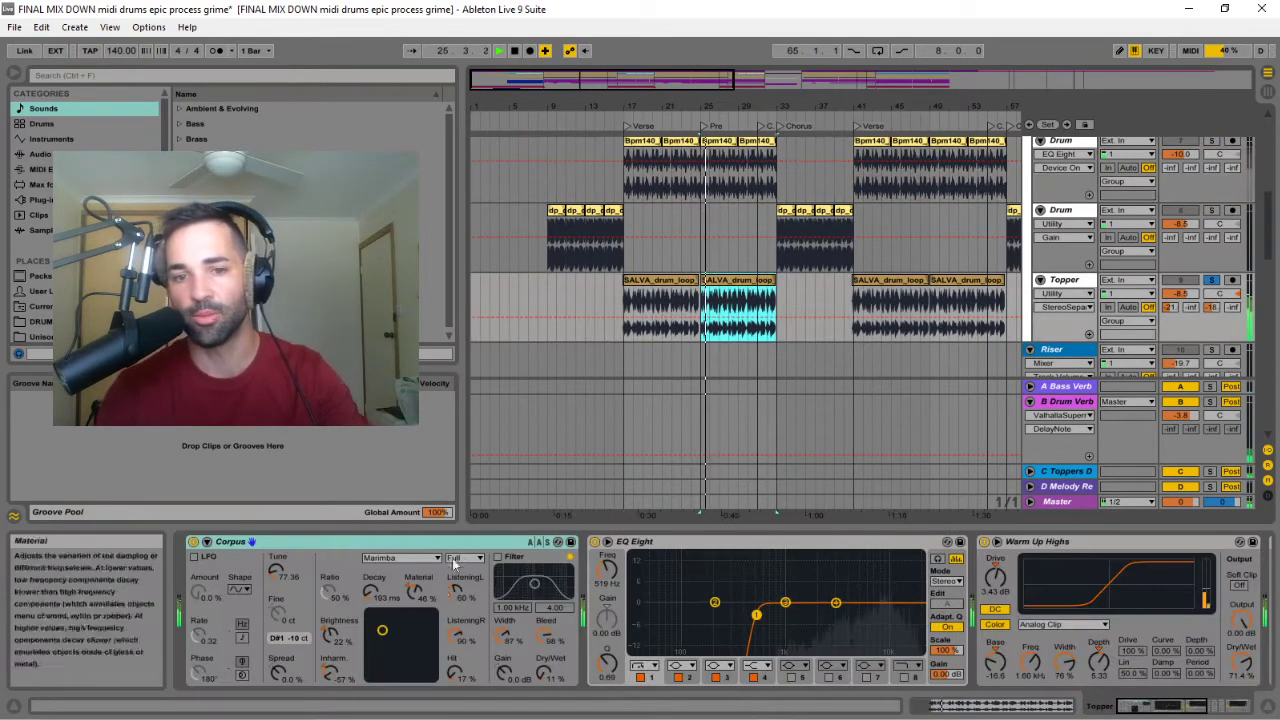
pyautogui.click(1194, 707)
pyautogui.moveTo(1194, 712); pyautogui.dragTo(1122, 709)
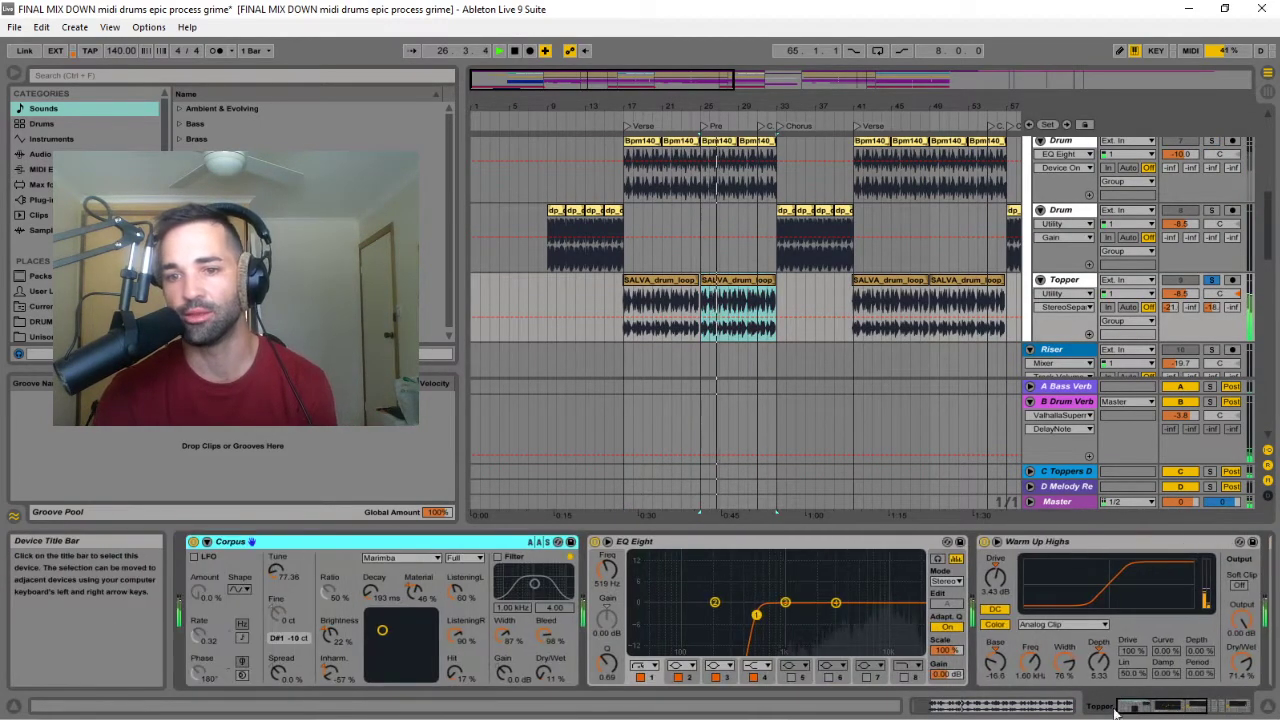
pyautogui.click(194, 542)
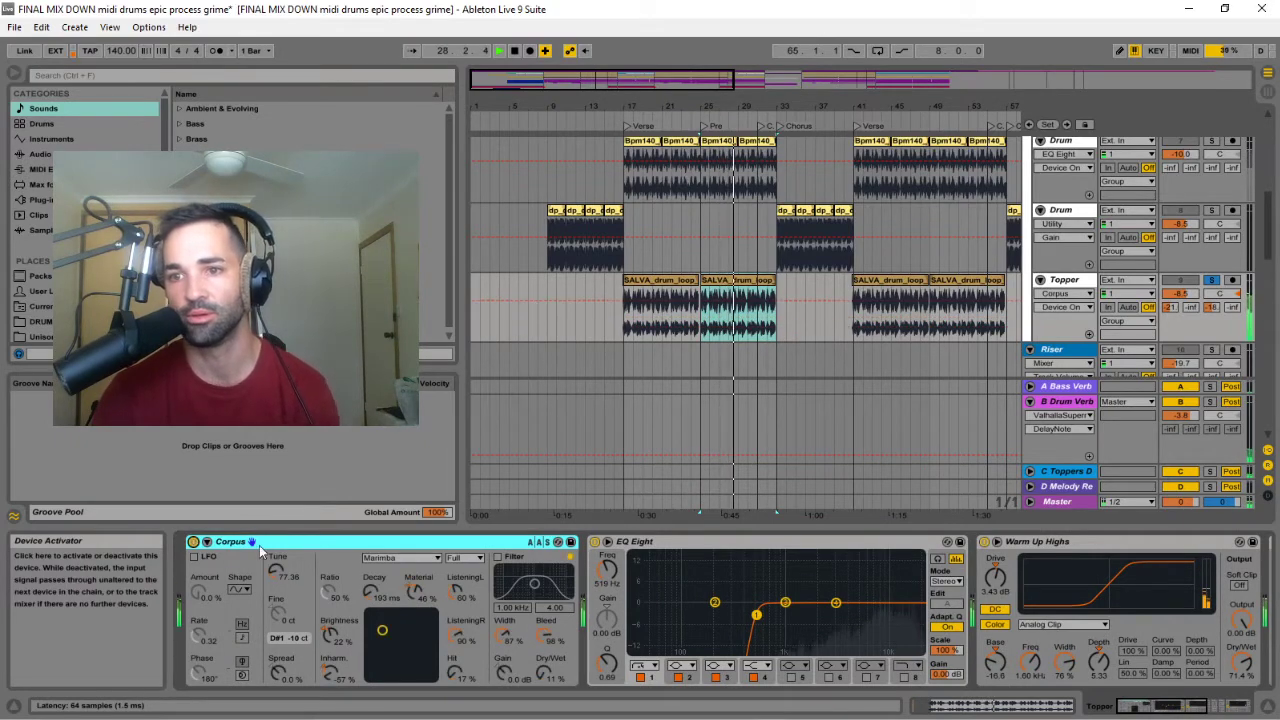
pyautogui.click(1220, 710)
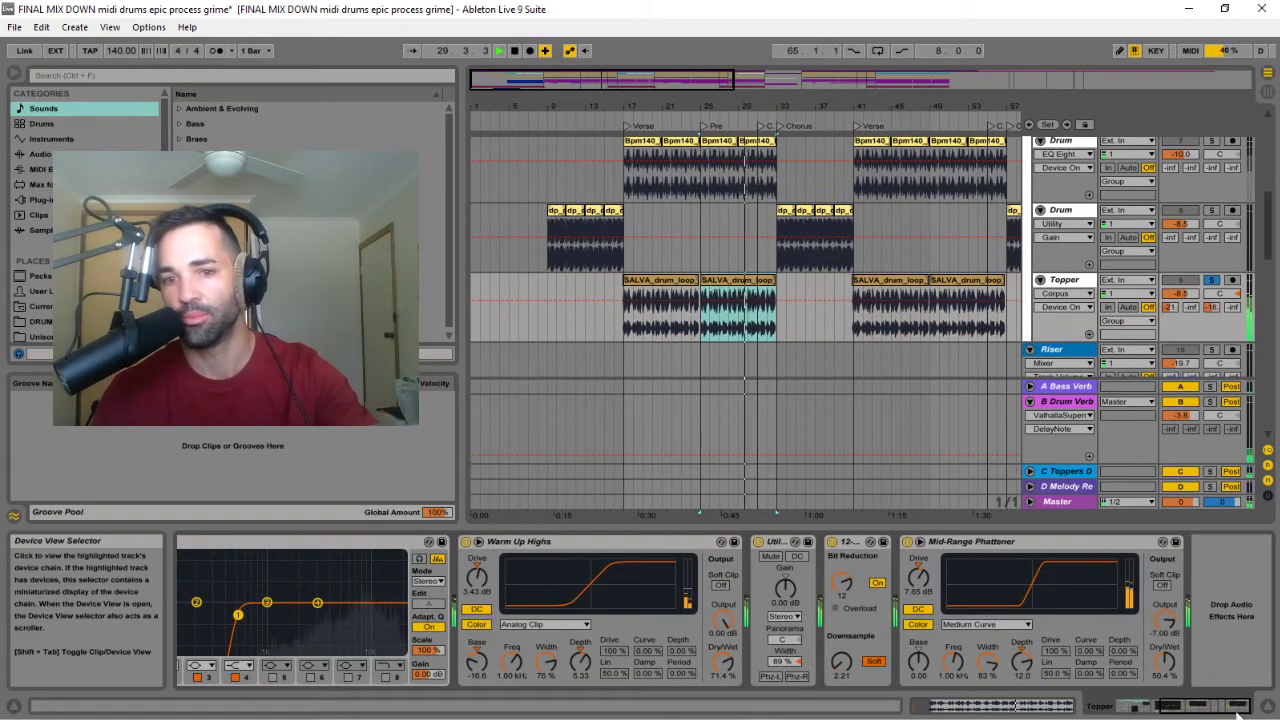
pyautogui.moveTo(1220, 712); pyautogui.dragTo(1150, 709)
# - Solo the Topper Buss group and play the arrangement from just before the first Verse marker
pyautogui.scroll(4, 816, 308)
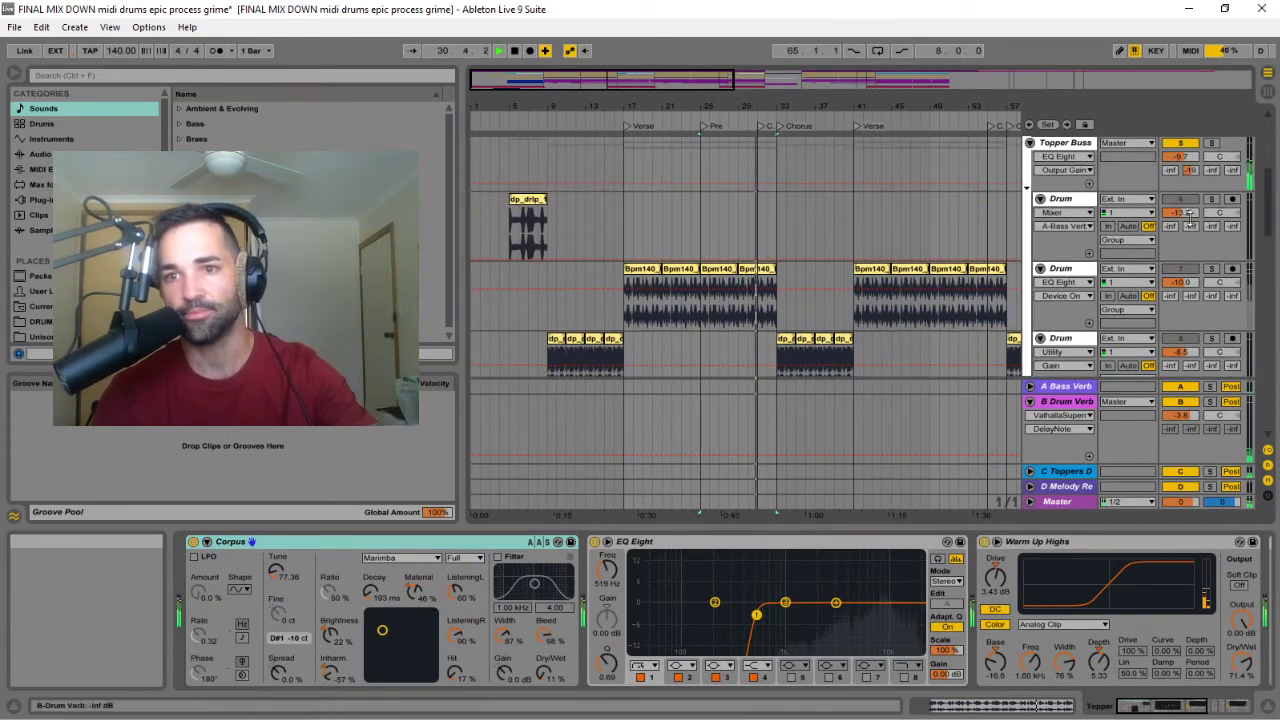
pyautogui.scroll(2, 1193, 221)
pyautogui.click(1212, 190)
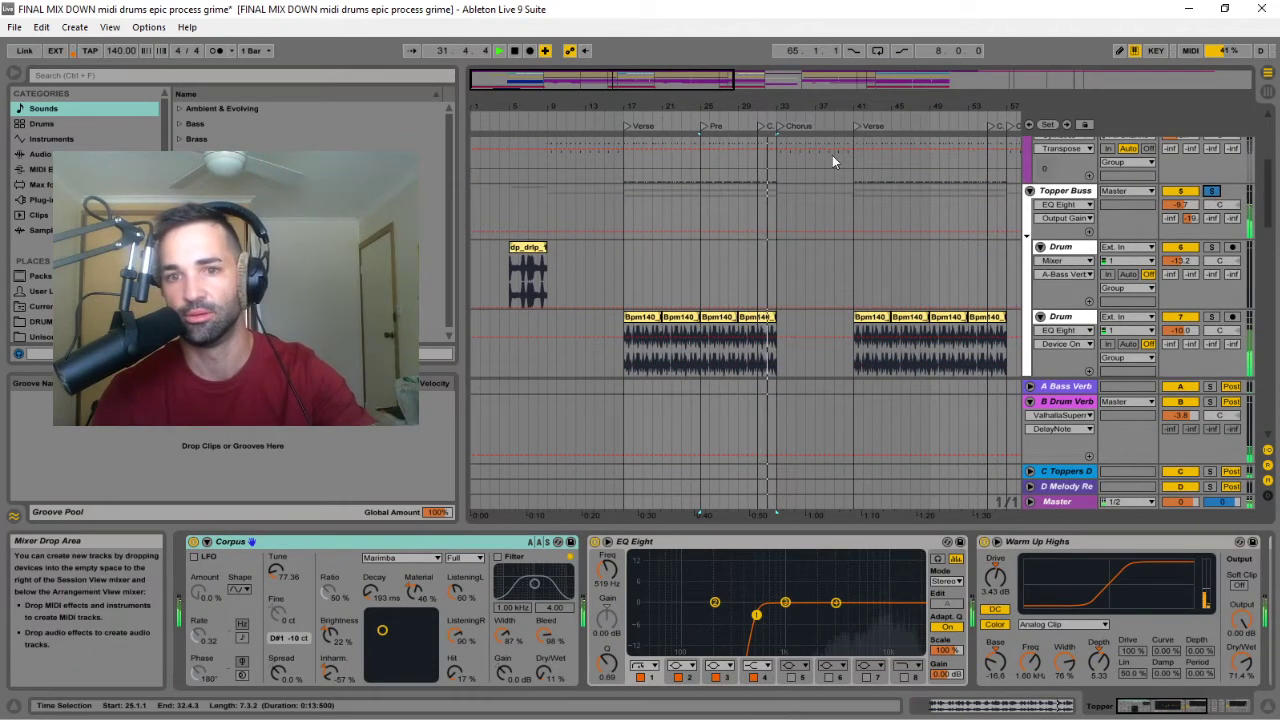
pyautogui.click(613, 118)
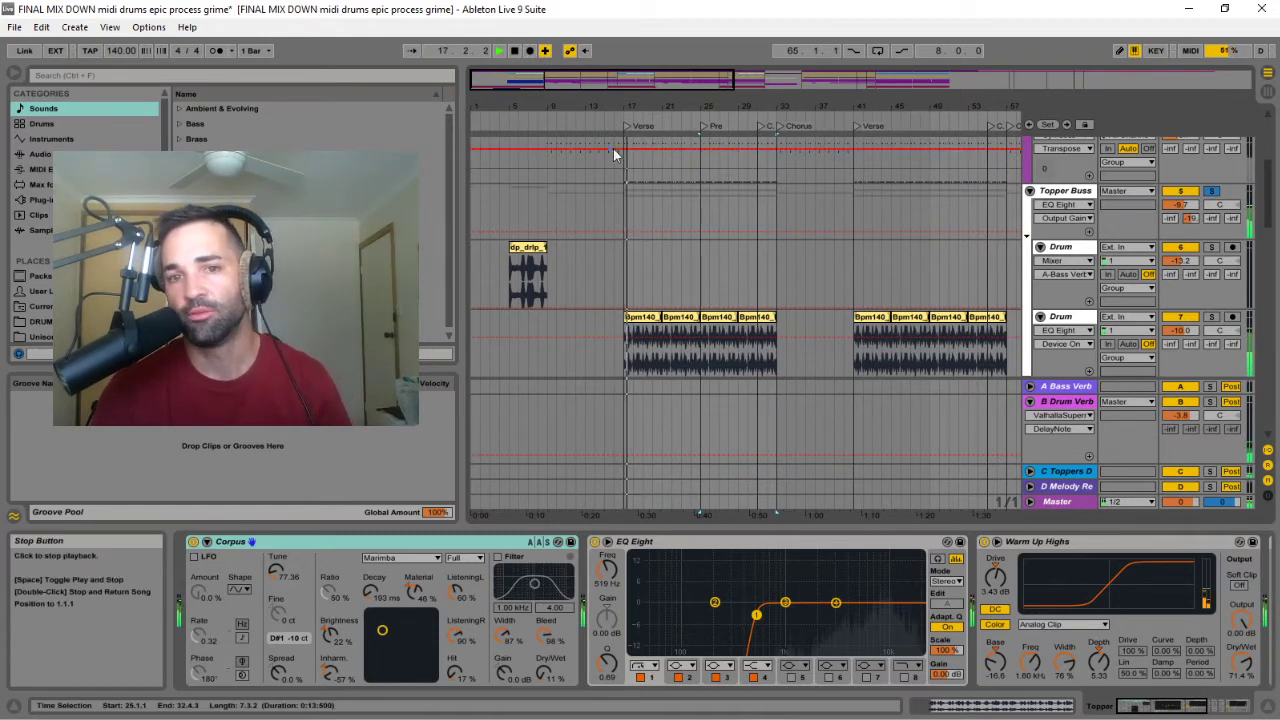
# - Add the Main Bass, SUBBS and SUPER SUB tracks to the soloed layers
pyautogui.scroll(-5, 770, 237)
pyautogui.scroll(-4, 767, 240)
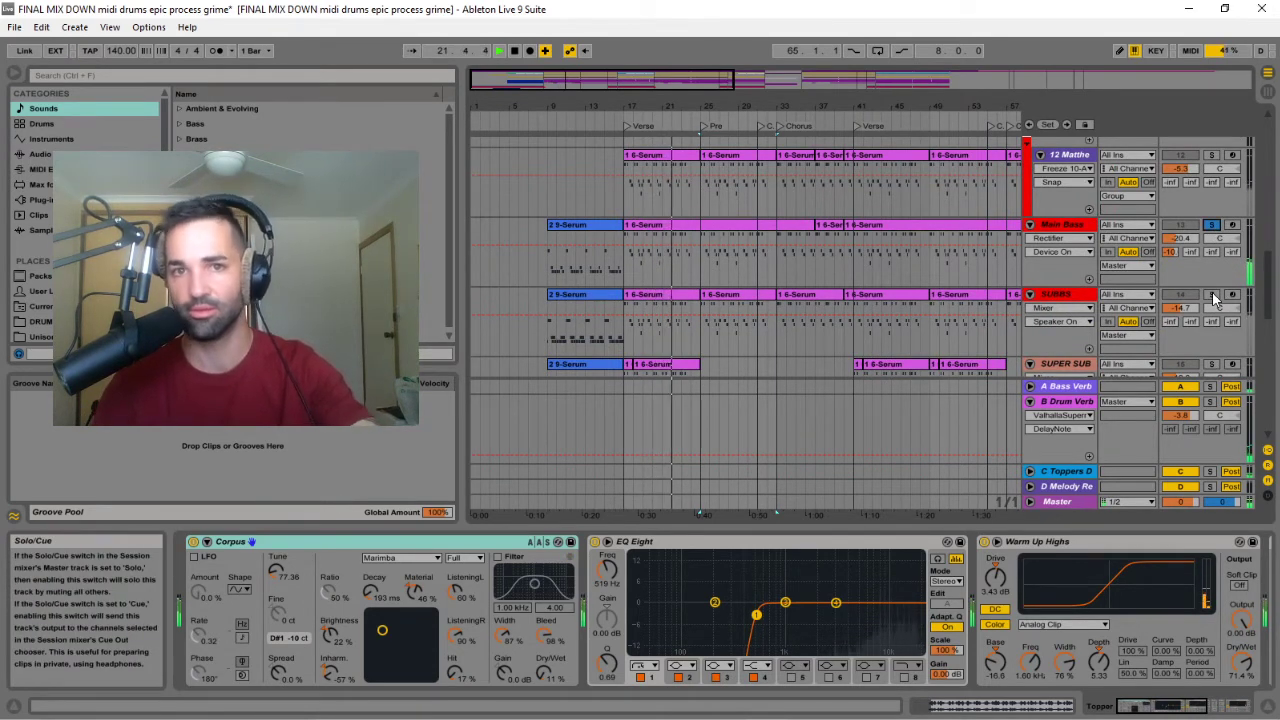
pyautogui.click(1212, 293)
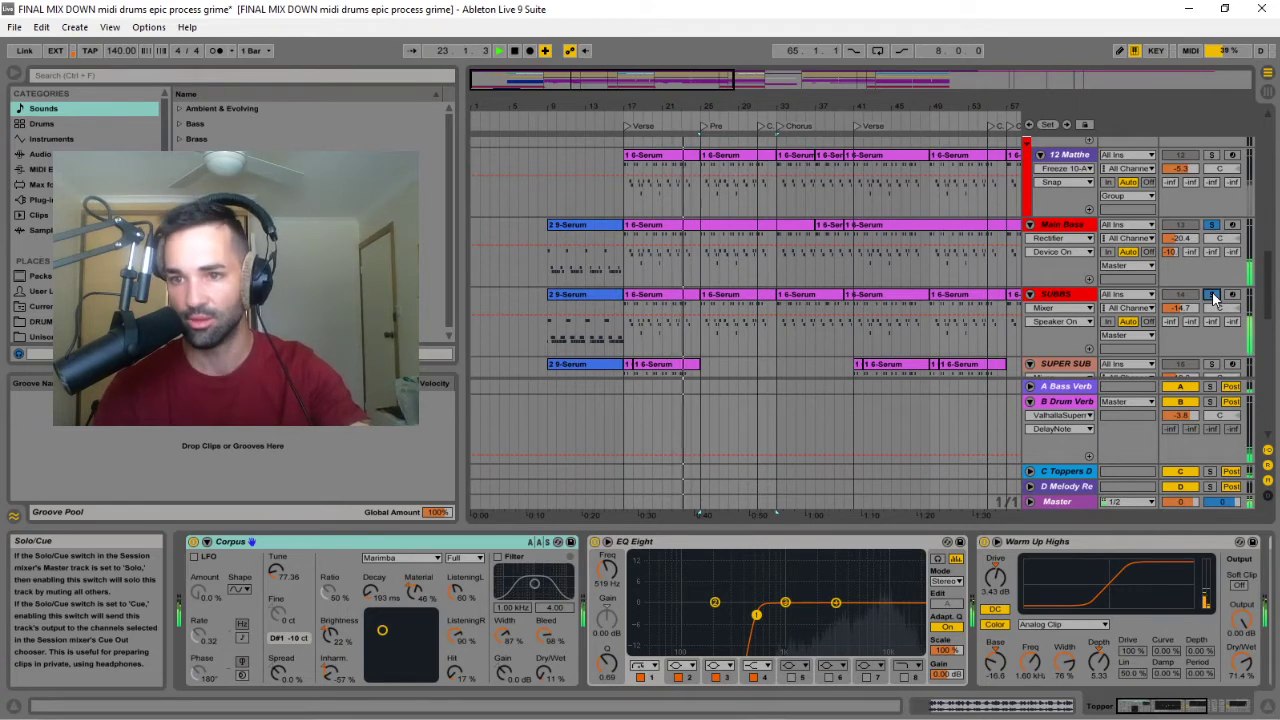
pyautogui.scroll(-2, 1212, 295)
pyautogui.click(1212, 300)
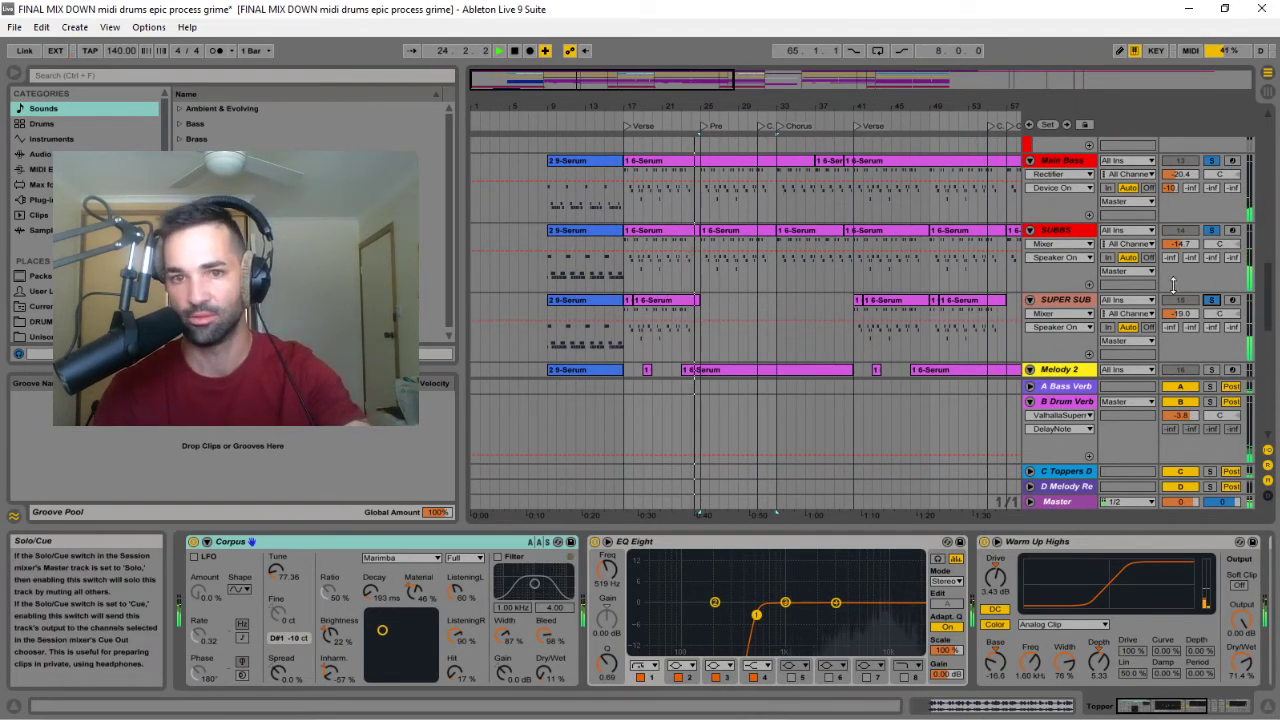
# - Look over the Melody 2 and bridge tracks, and add the Main Melody group to the soloed layers
pyautogui.scroll(-4, 1220, 280)
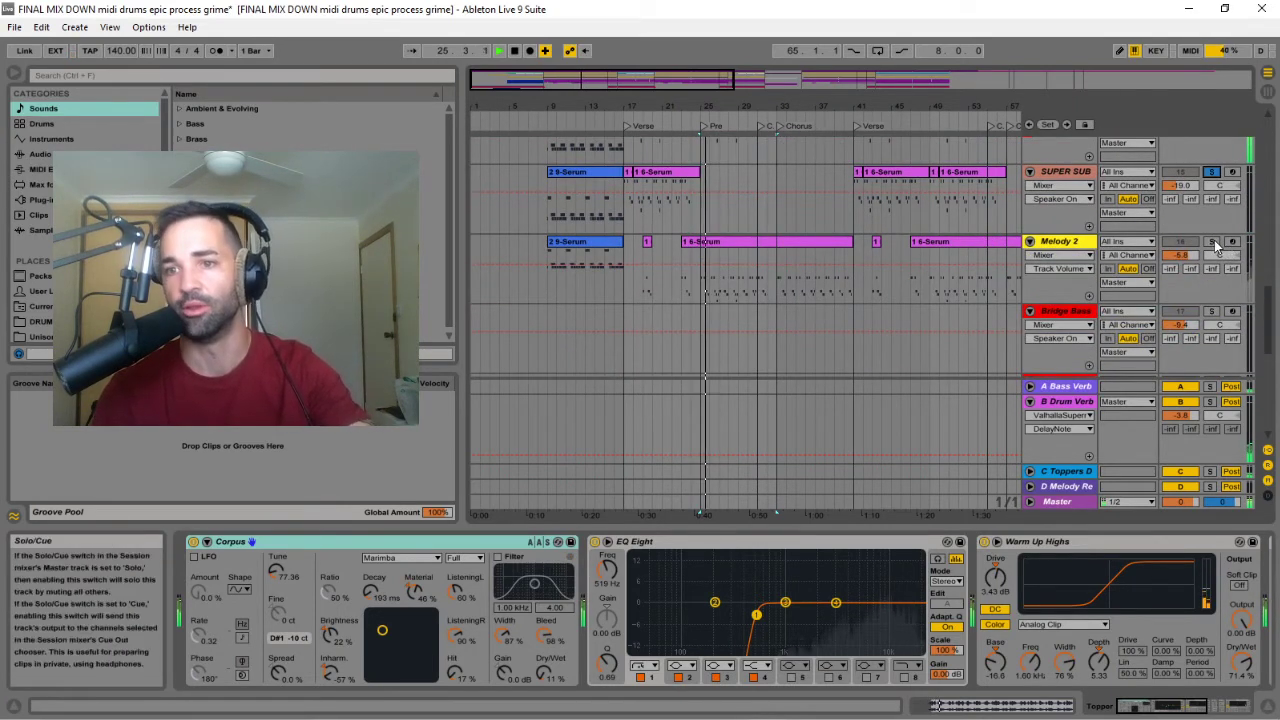
pyautogui.scroll(-6, 1199, 210)
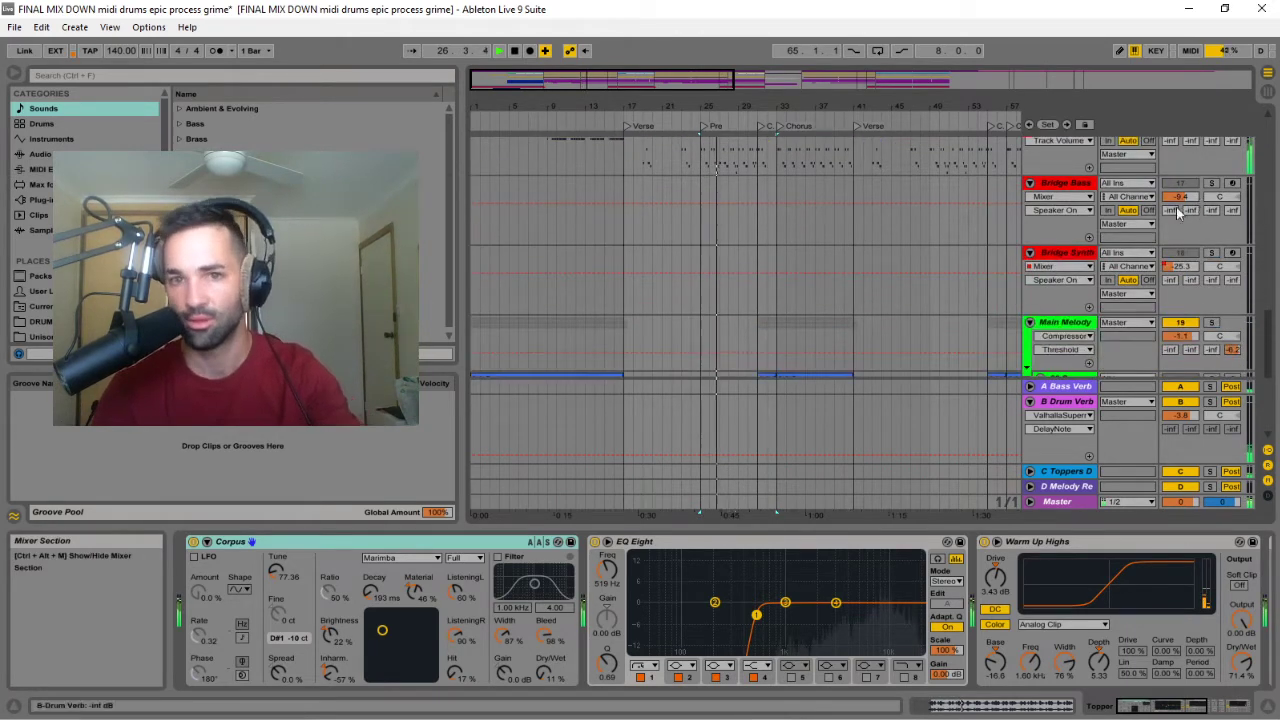
pyautogui.scroll(5, 1160, 215)
pyautogui.scroll(-4, 1140, 230)
pyautogui.scroll(2, 1121, 243)
pyautogui.scroll(-2, 1121, 243)
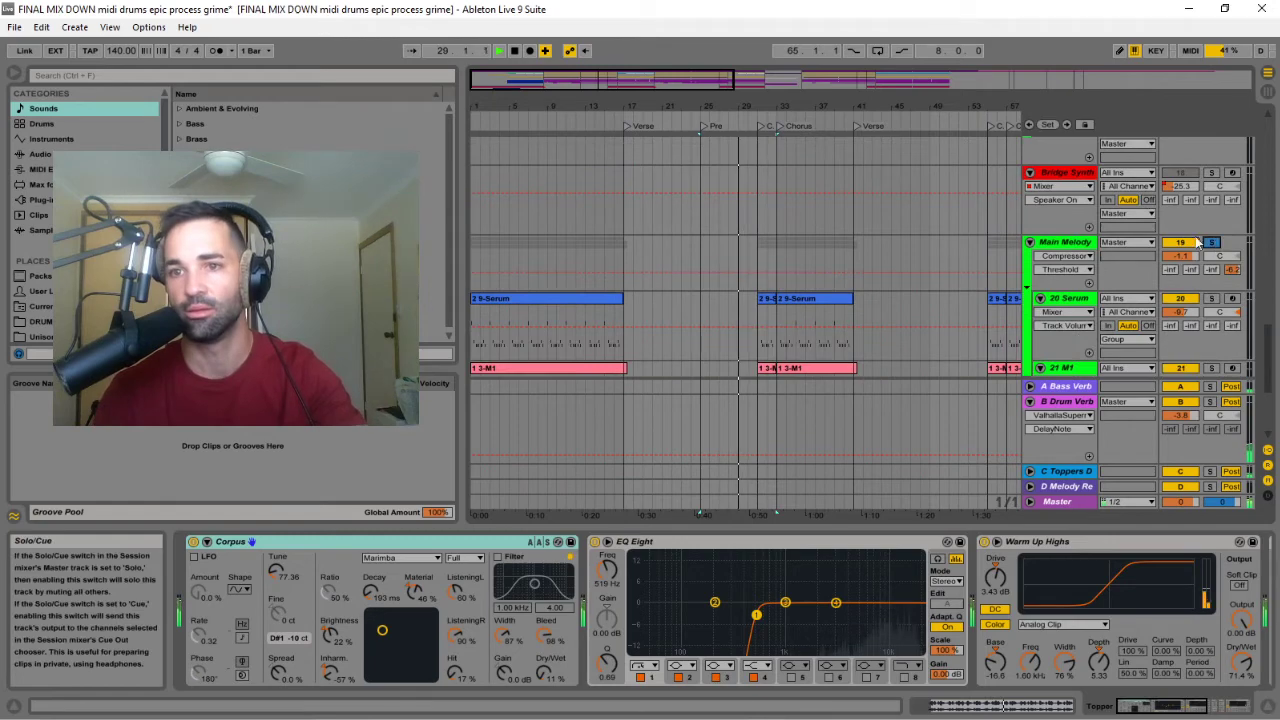
# - Solo the Buss Drum group together with the Topper Buss, listen to both, and stop playback
pyautogui.scroll(4, 888, 238)
pyautogui.scroll(10, 888, 238)
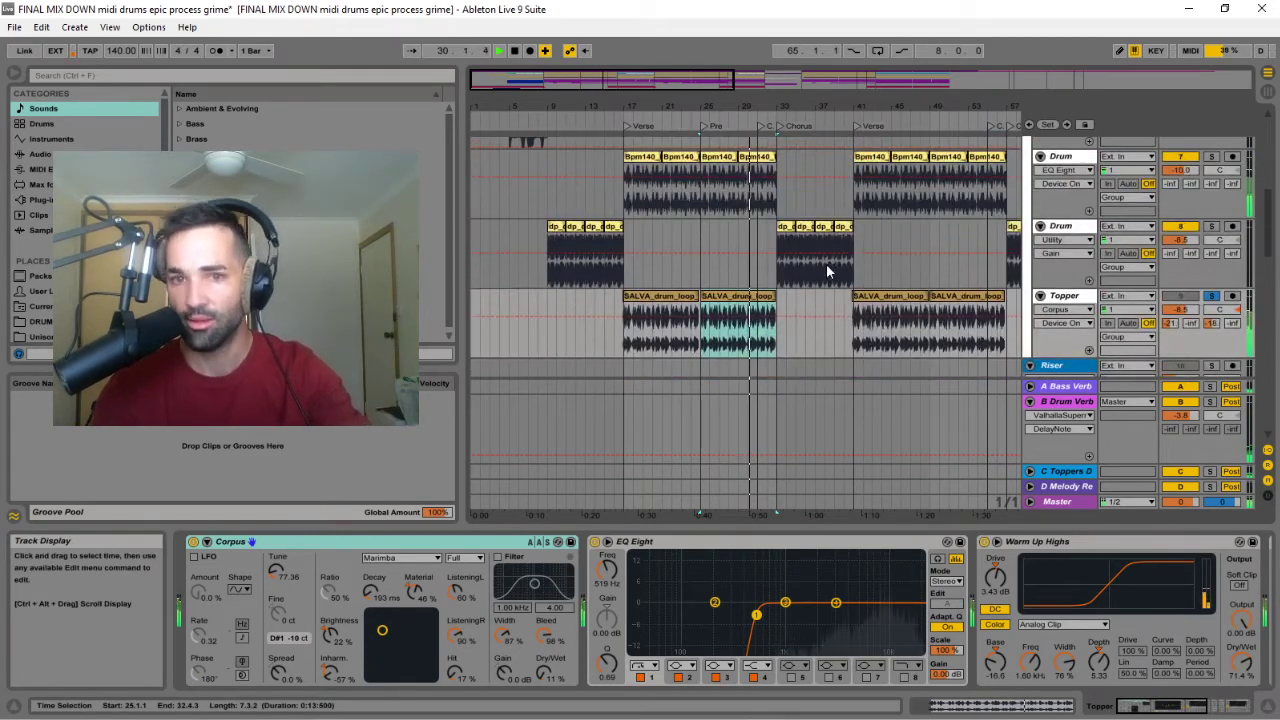
pyautogui.scroll(5, 825, 262)
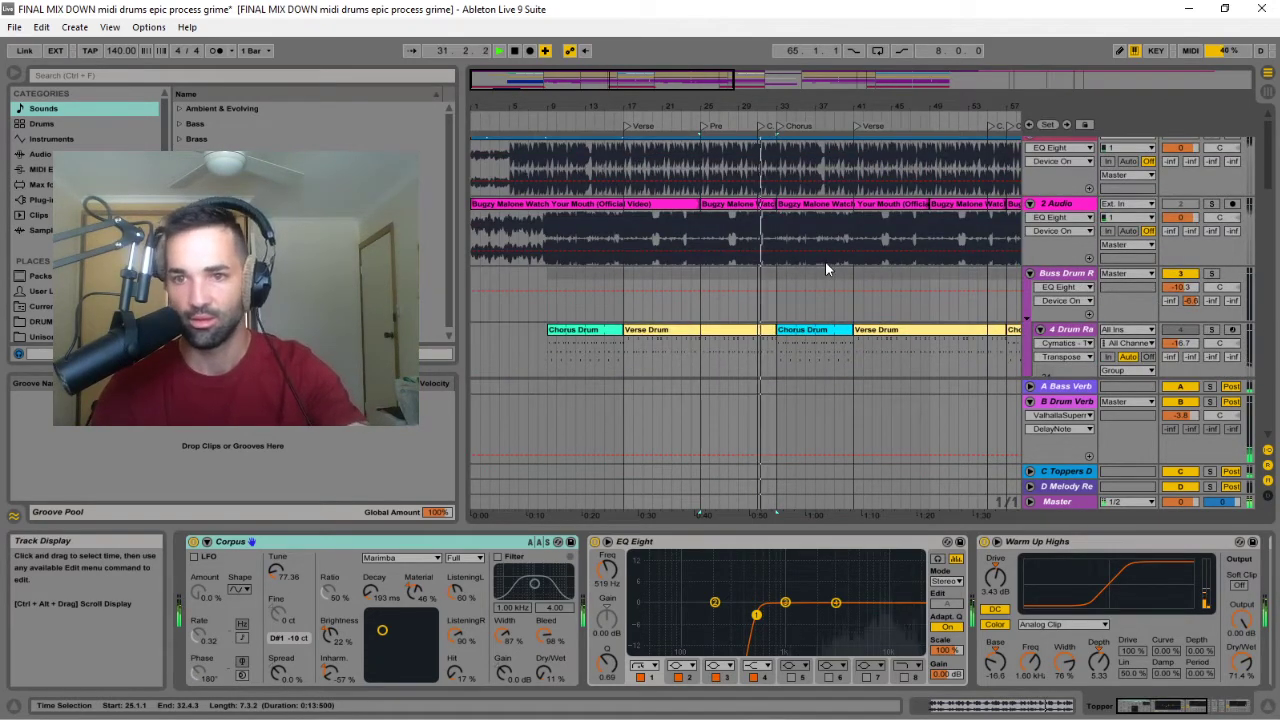
pyautogui.scroll(-2, 825, 261)
pyautogui.scroll(1, 825, 265)
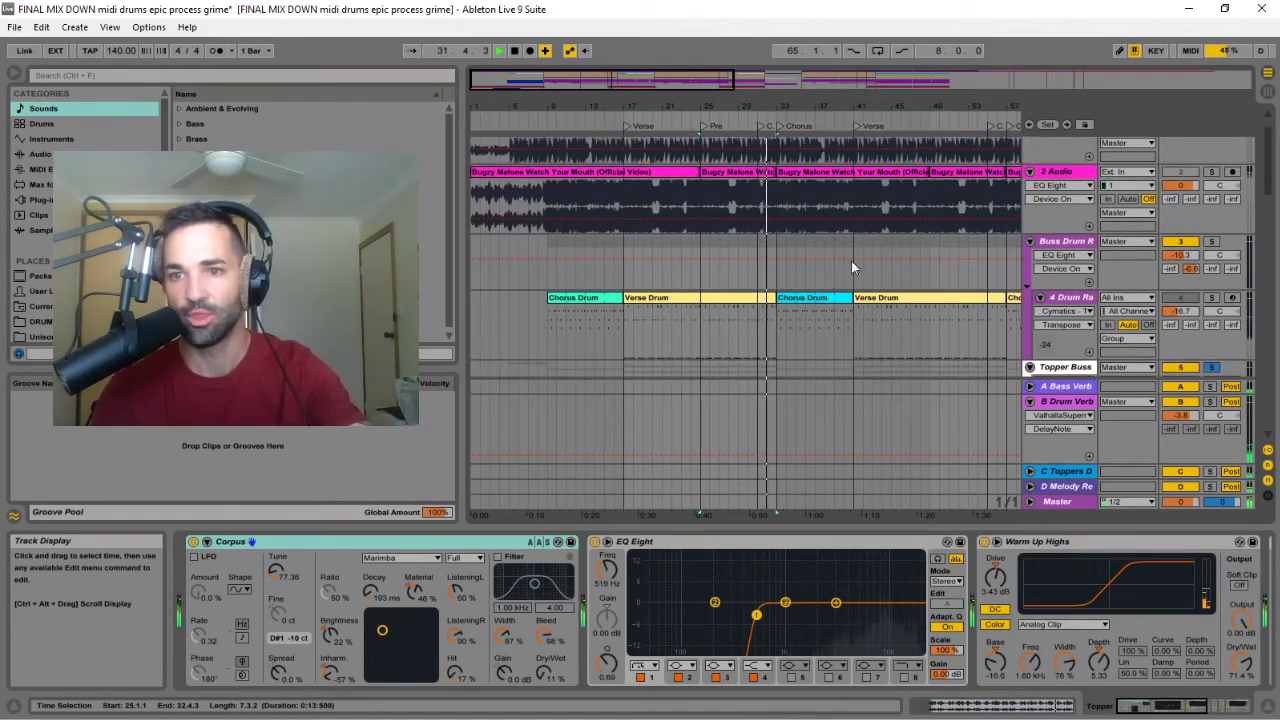
pyautogui.click(1211, 243)
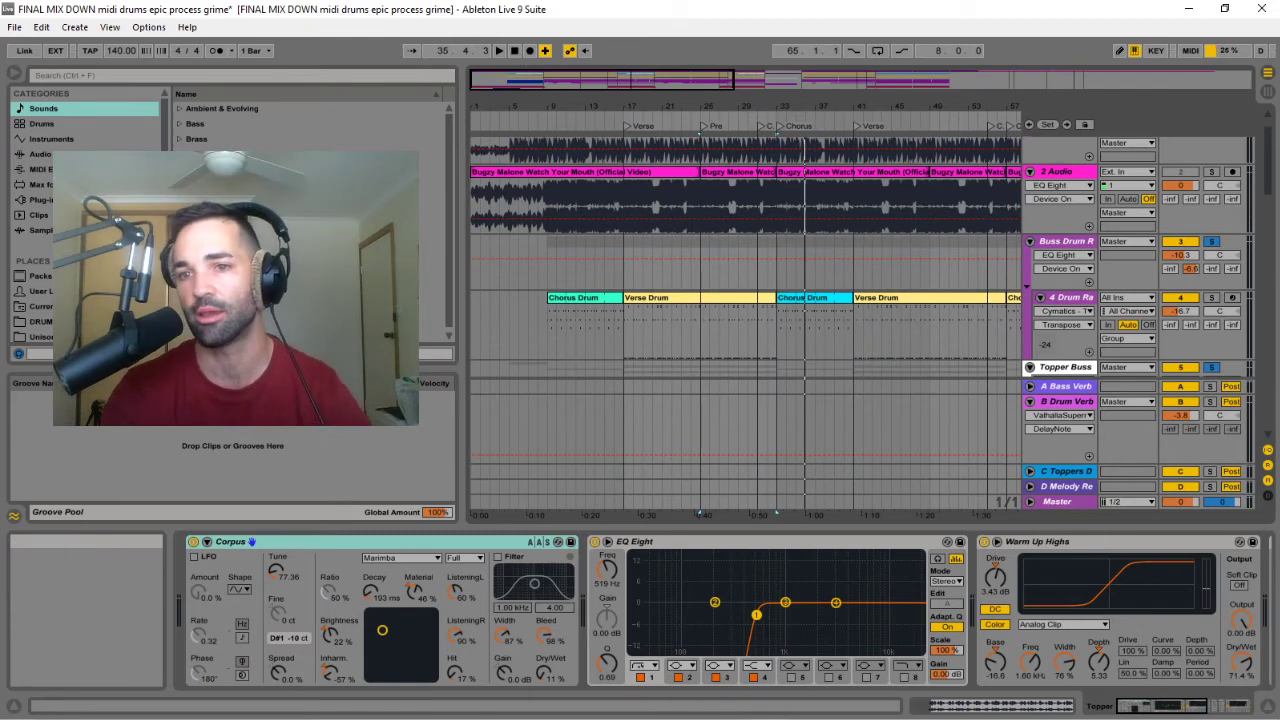
# - Show the Topper Buss group's devices, and compare its loop tracks with the Chorus Drum and Verse Drum clips
pyautogui.scroll(-5, 980, 243)
pyautogui.scroll(2, 1116, 178)
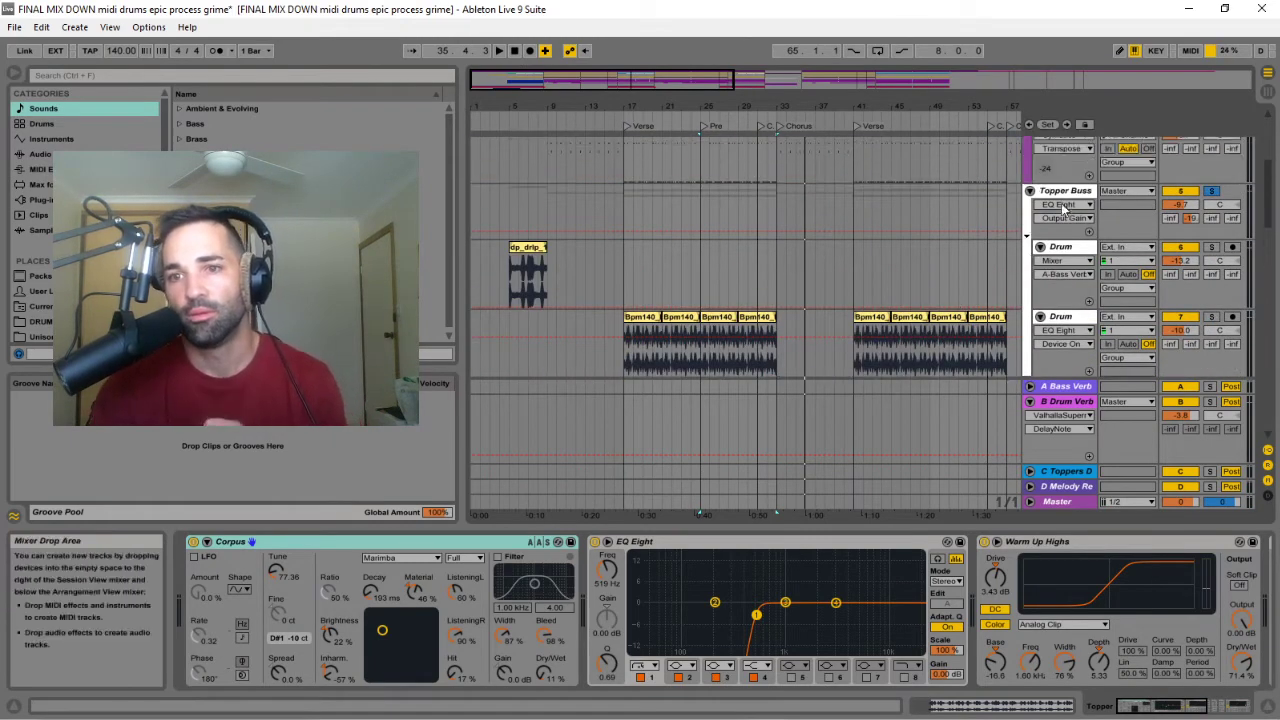
pyautogui.click(1063, 192)
pyautogui.scroll(-5, 833, 243)
pyautogui.scroll(-2, 698, 234)
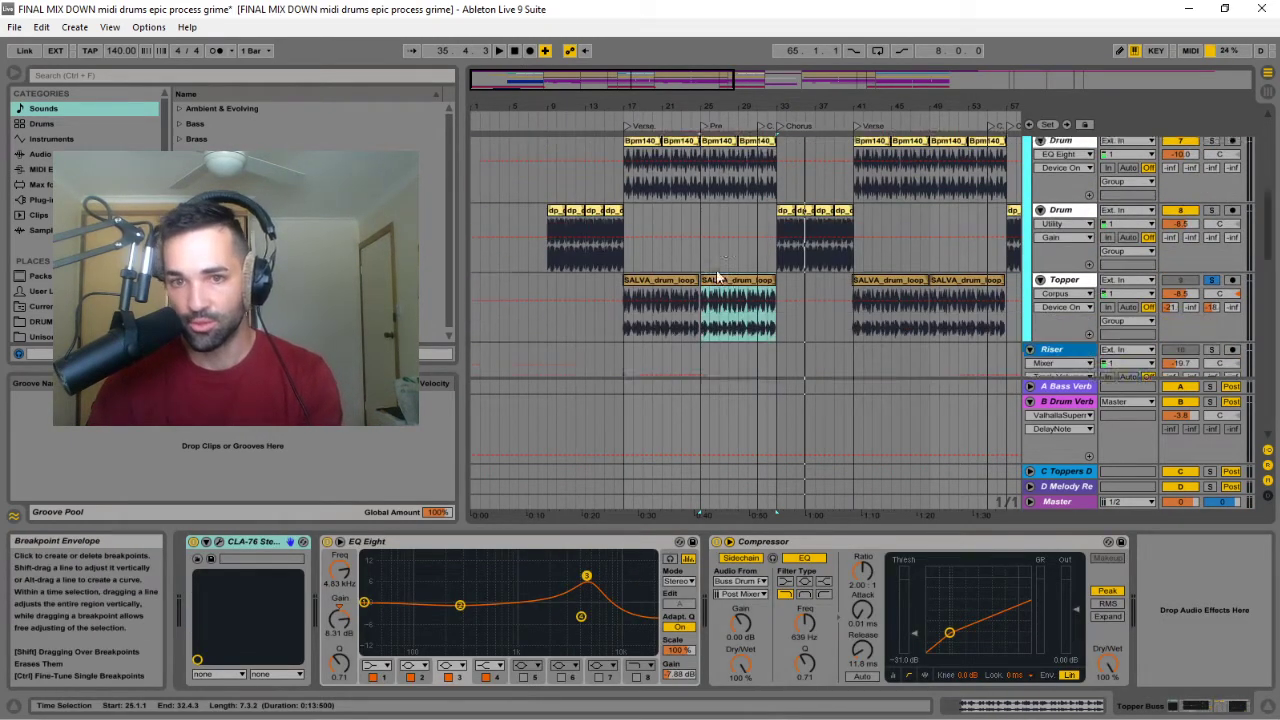
pyautogui.scroll(8, 751, 231)
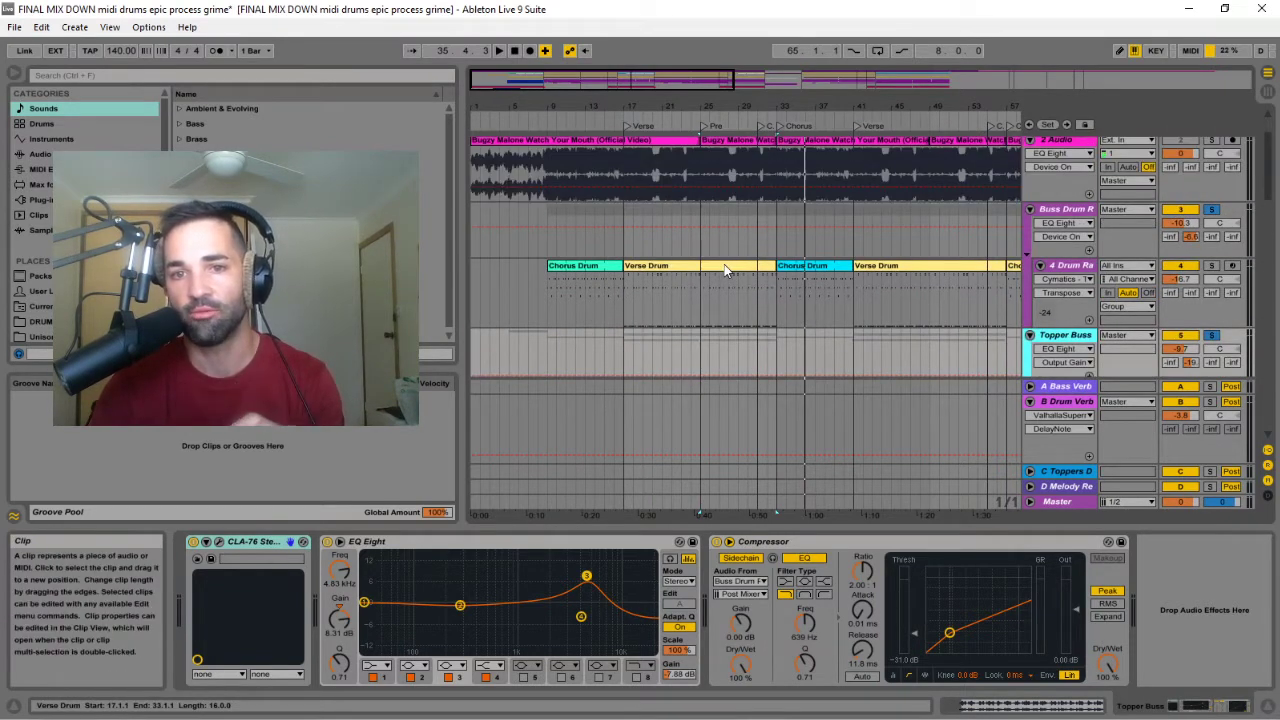
pyautogui.scroll(-5, 724, 264)
pyautogui.scroll(-3, 730, 246)
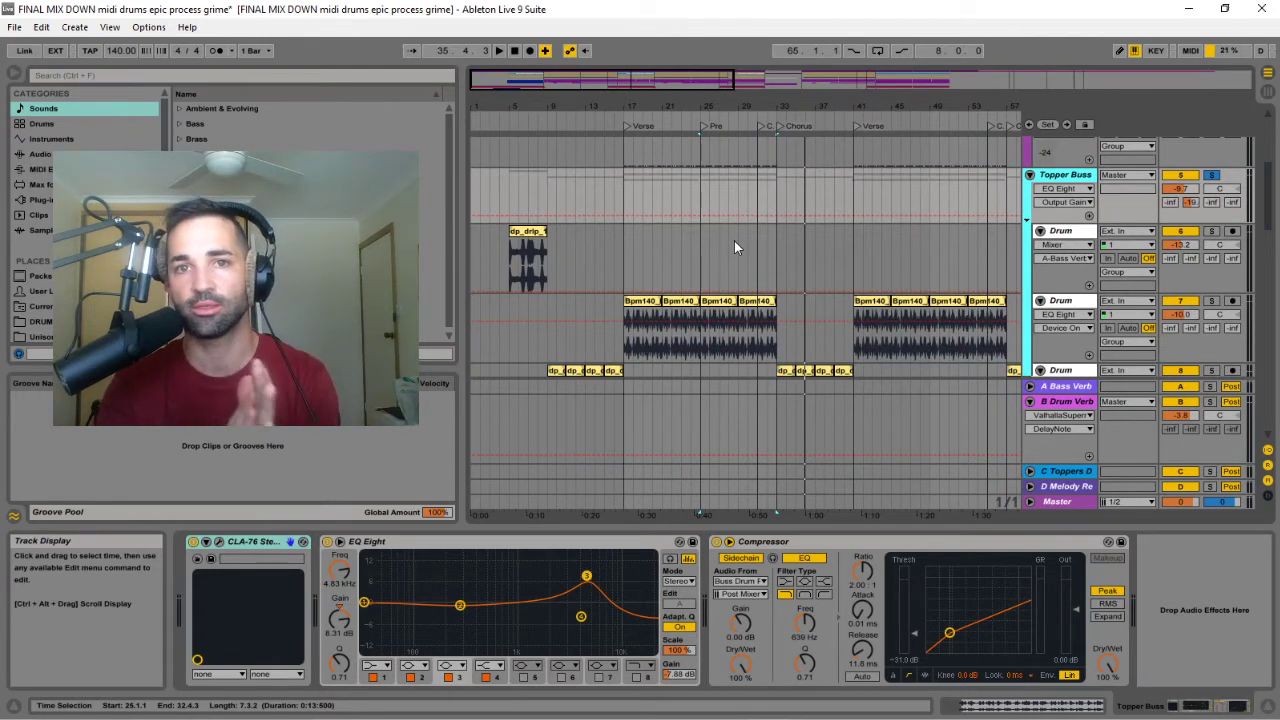
pyautogui.scroll(5, 734, 245)
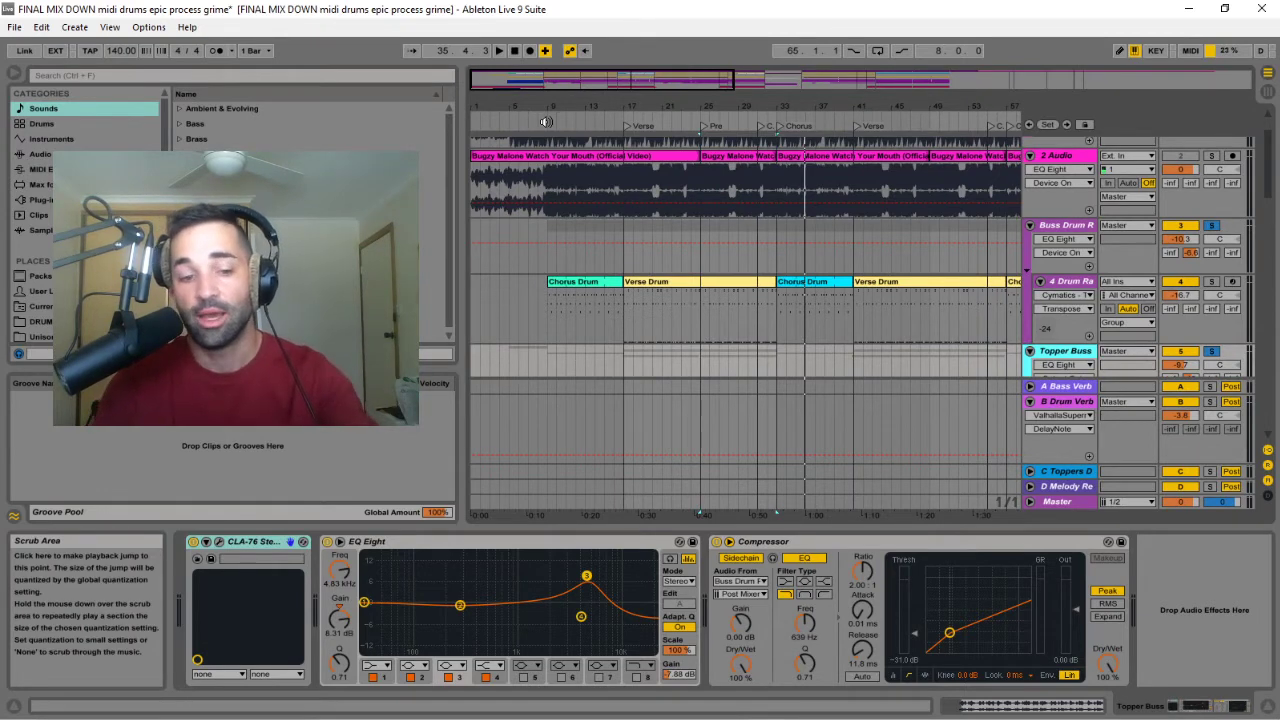
# - Play from around bar 9, select the first Chorus Drum clip to show its Drum Rack, and preview the pads
pyautogui.click(545, 121)
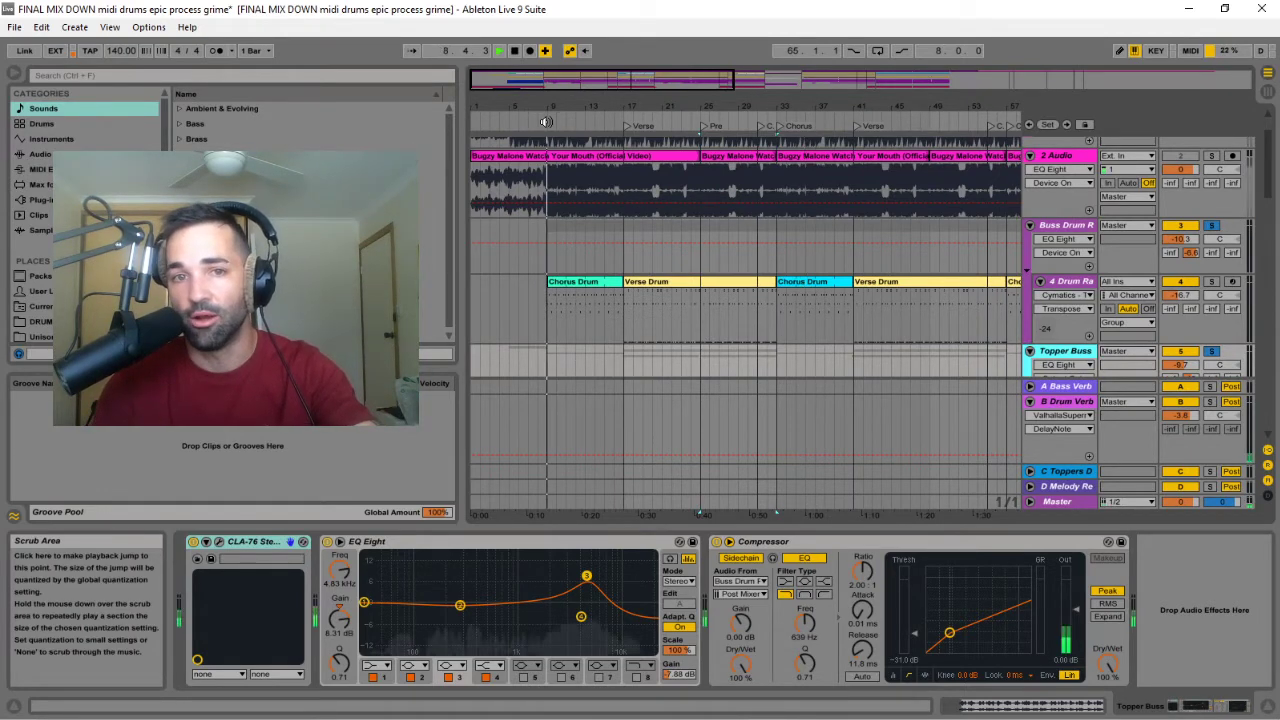
pyautogui.click(594, 284)
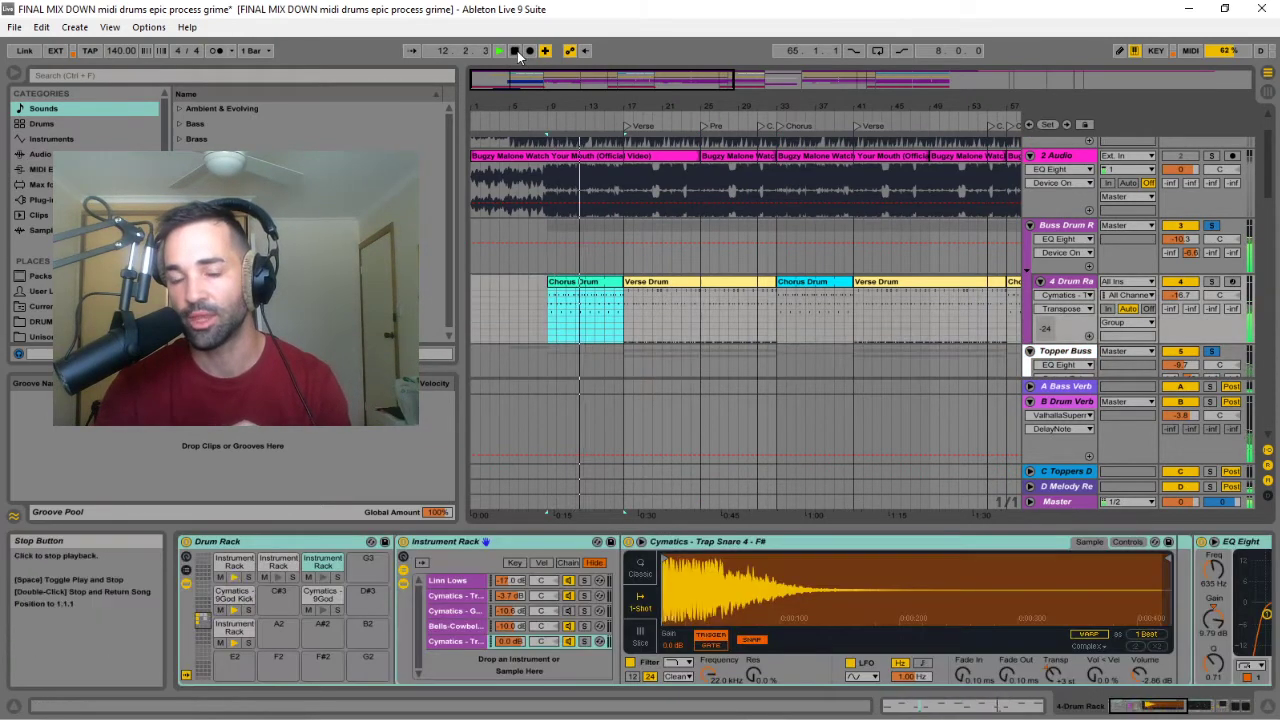
pyautogui.click(234, 610)
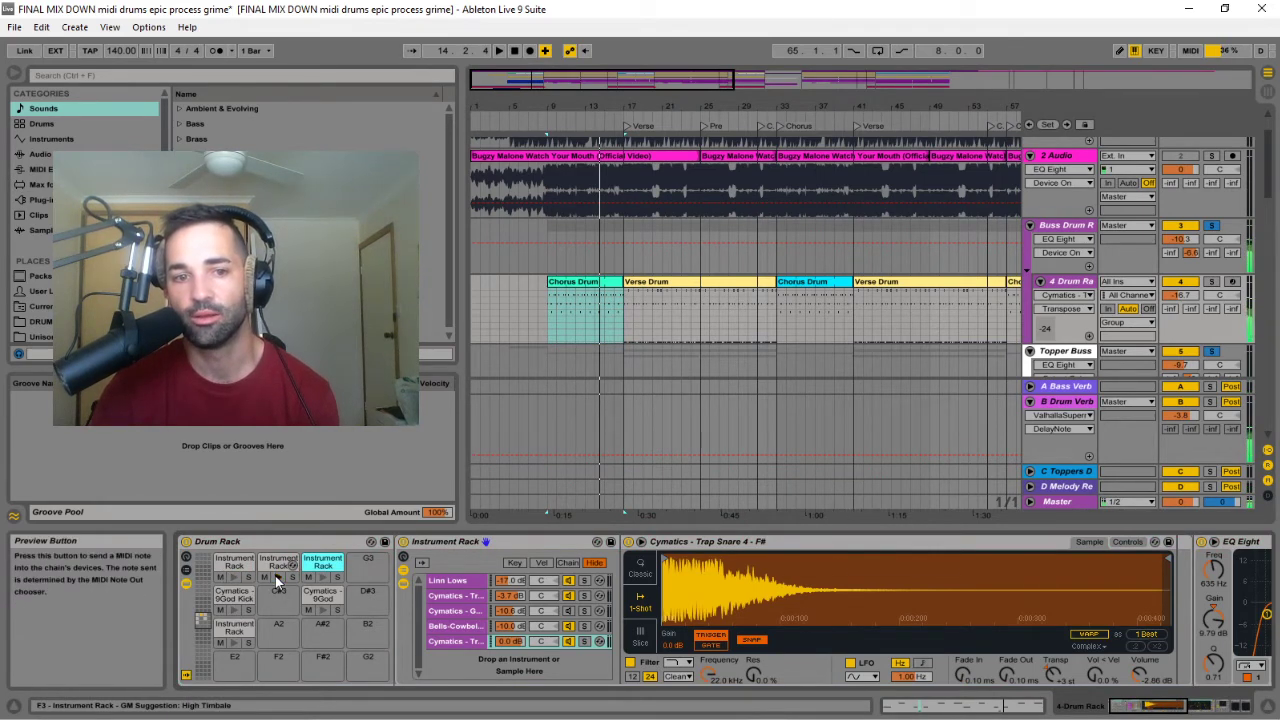
pyautogui.click(325, 580)
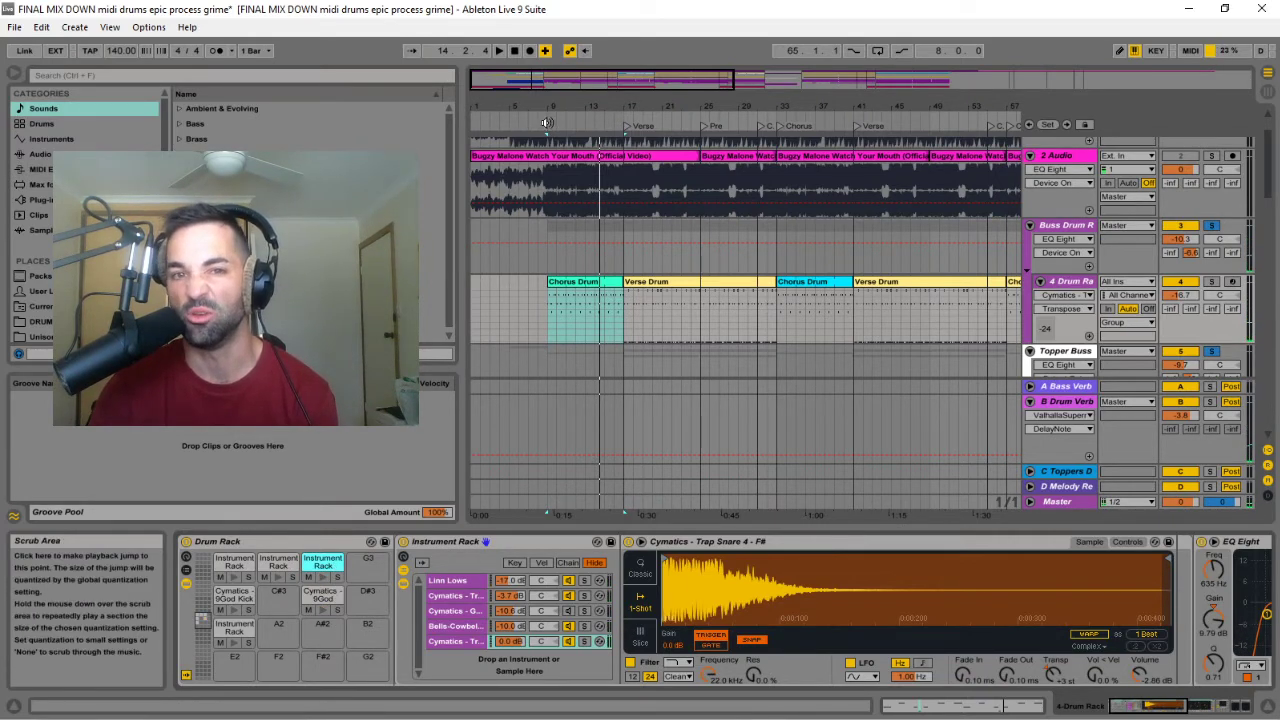
# - Replay the drums from around bar 9 with the Instrument Rack of the Questlove Clap 2 pad shown, and stop
pyautogui.click(544, 122)
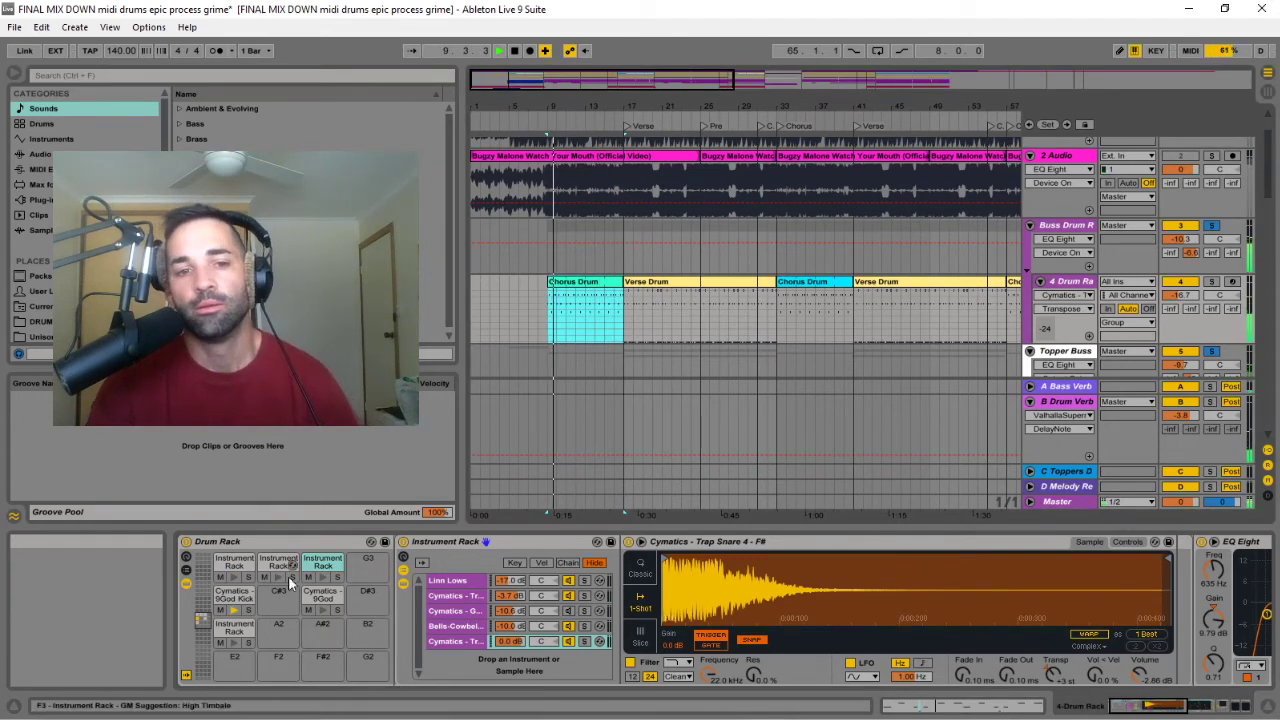
pyautogui.click(234, 566)
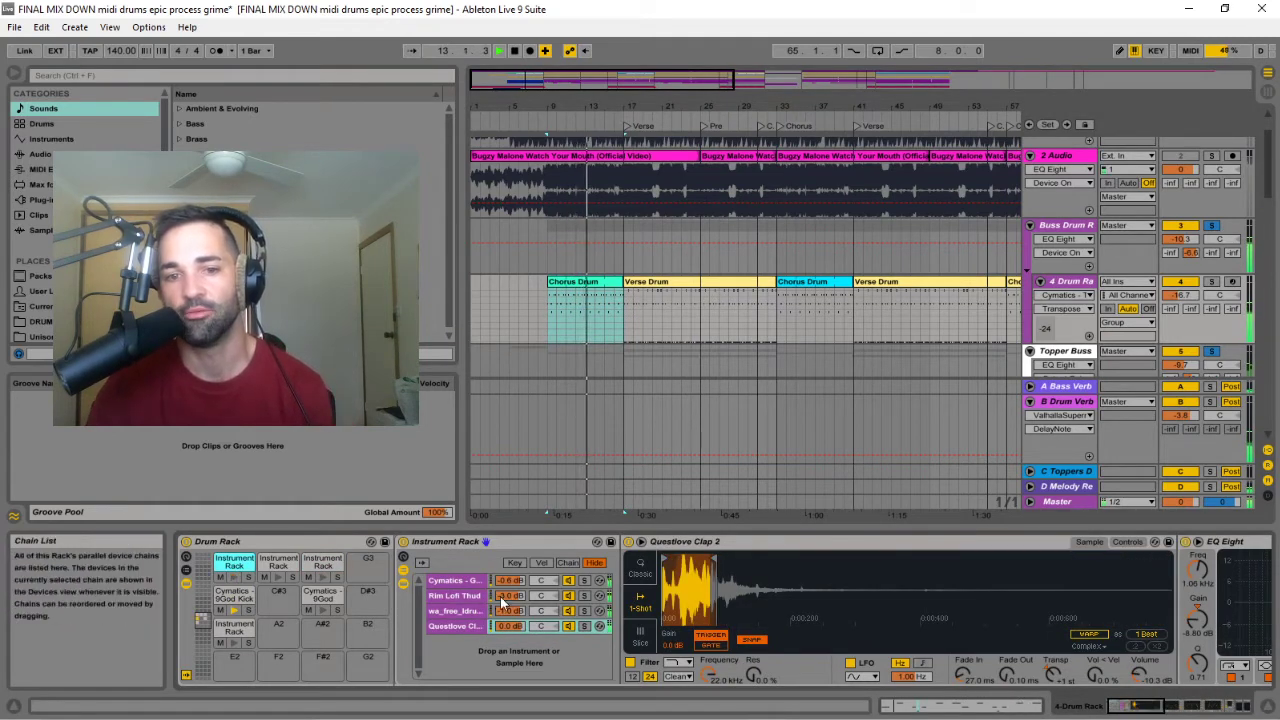
pyautogui.click(516, 54)
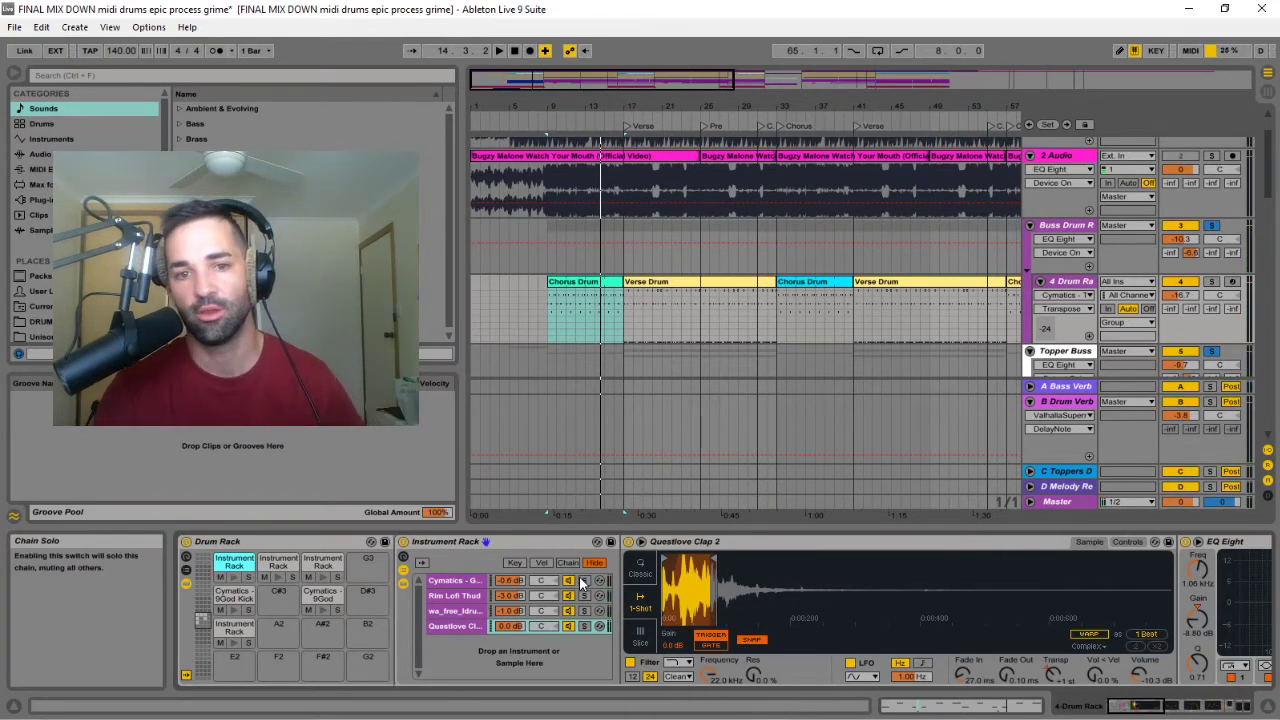
# - Show each chain of the clap's Instrument Rack in turn: Cymatics Grime Clap 15, Rim Lofi Thud, the wa_free snare and Questlove Clap 2
pyautogui.click(462, 581)
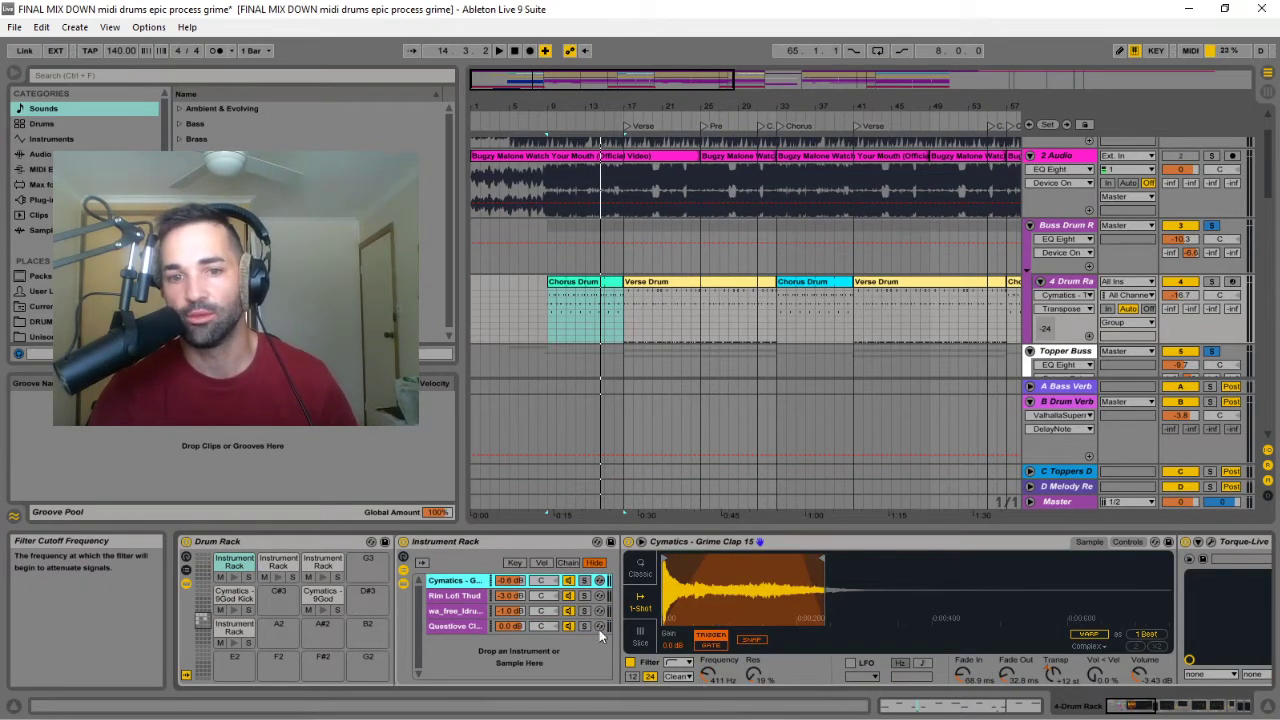
pyautogui.click(455, 596)
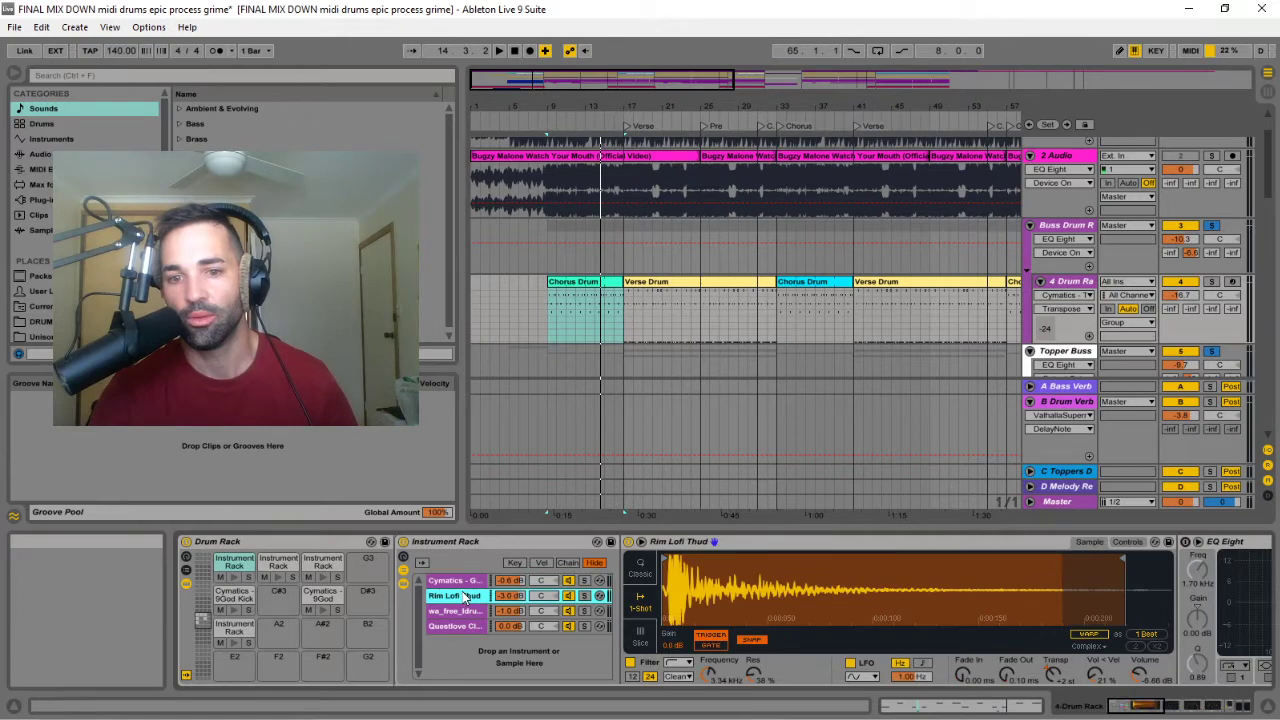
pyautogui.click(456, 611)
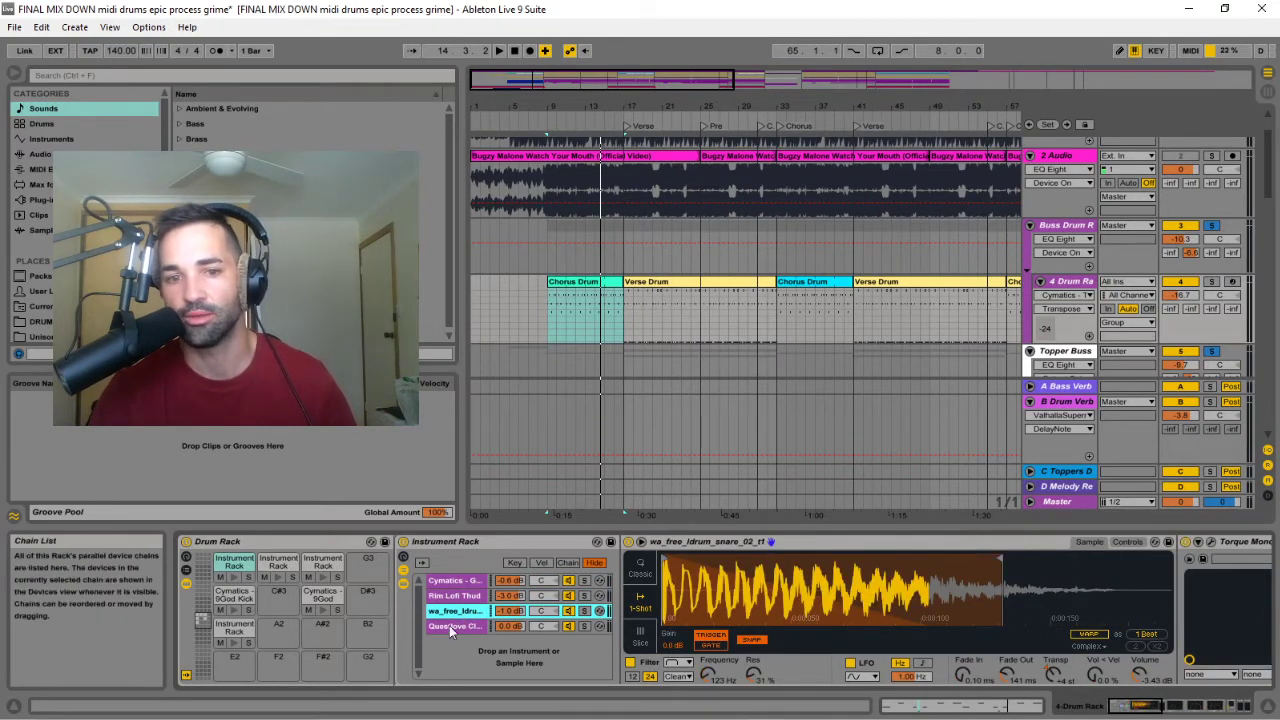
pyautogui.click(449, 625)
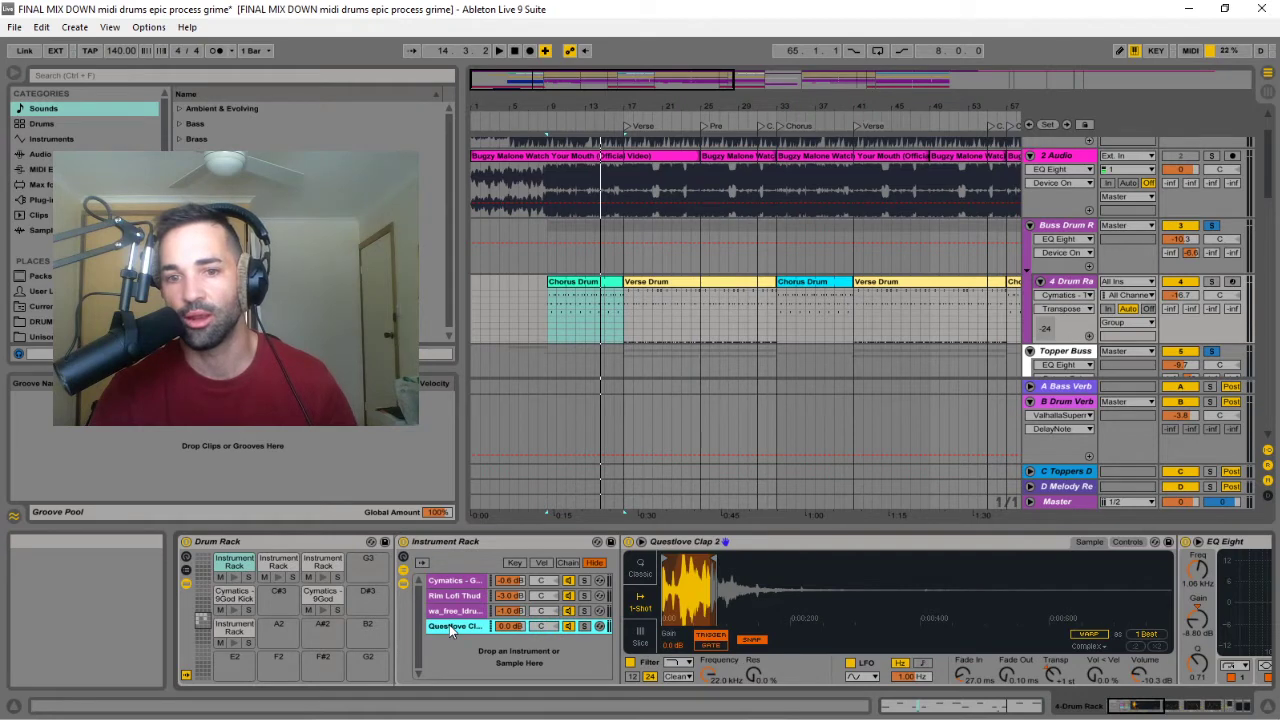
# - Play from bar 9 and compare the clap layers by muting the Questlove, wa_free and Rim Lofi Thud chains and reactivating them
pyautogui.click(544, 117)
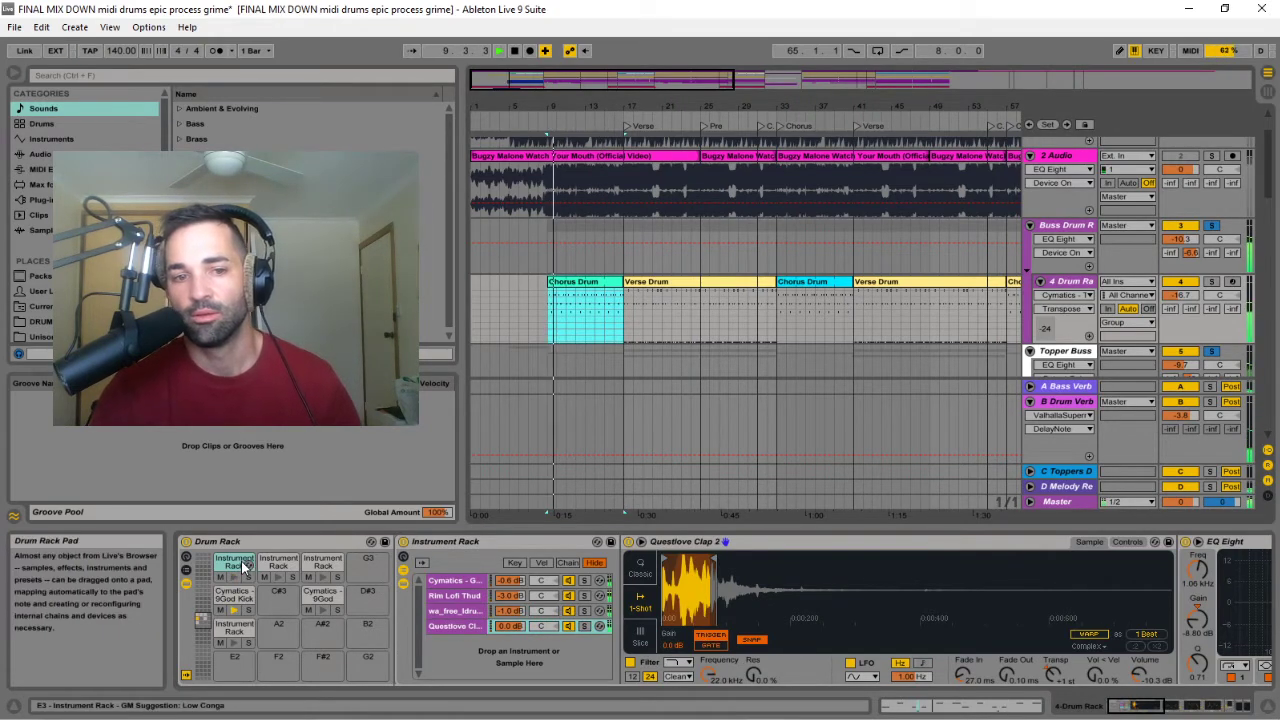
pyautogui.click(568, 611)
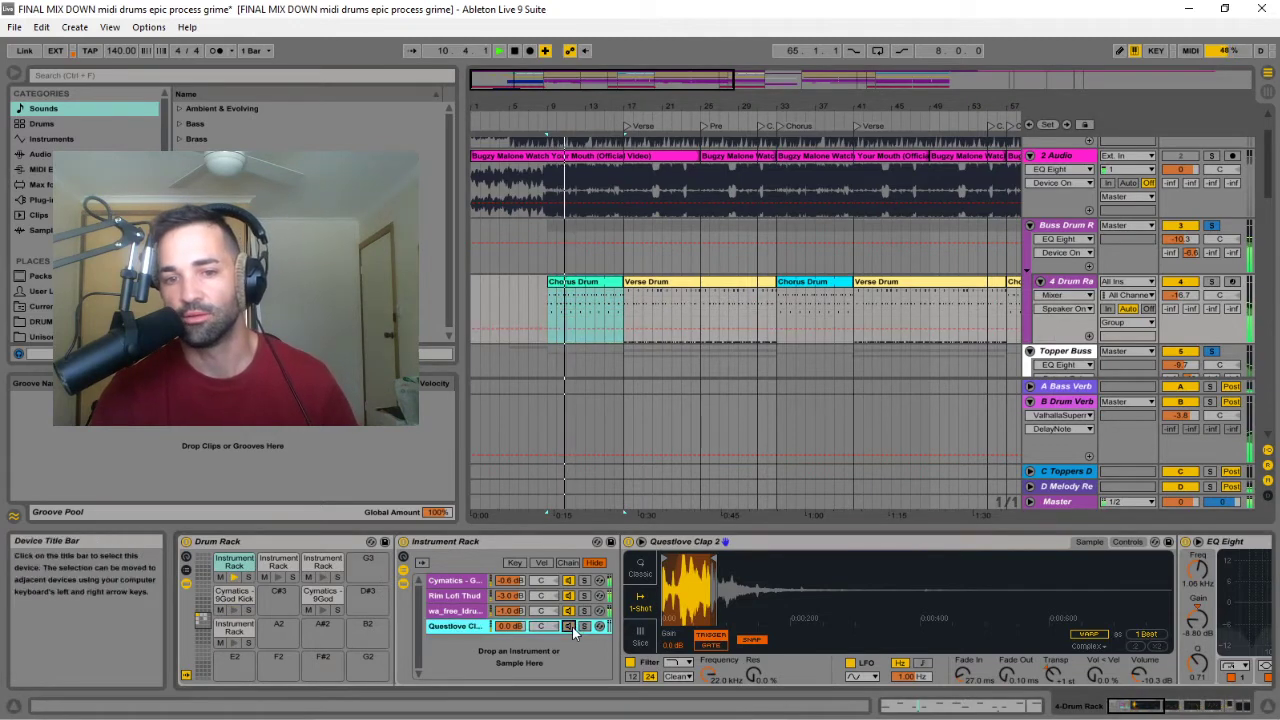
pyautogui.click(567, 611)
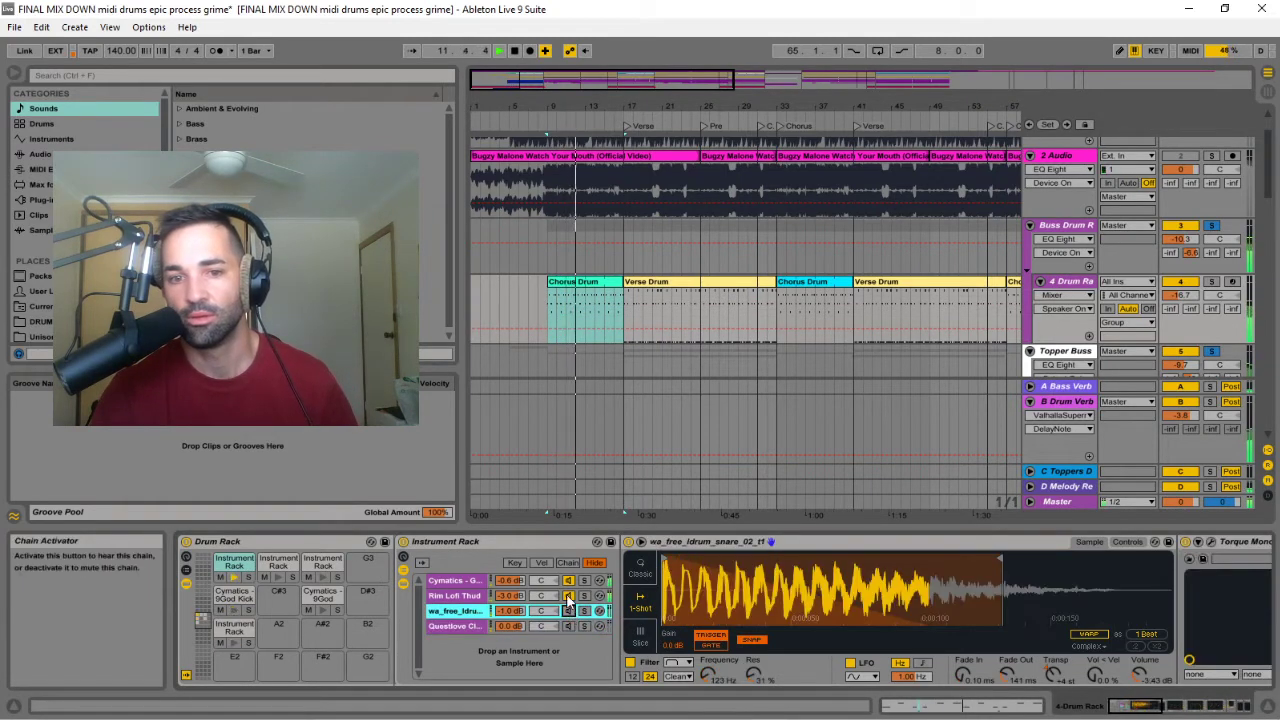
pyautogui.click(568, 597)
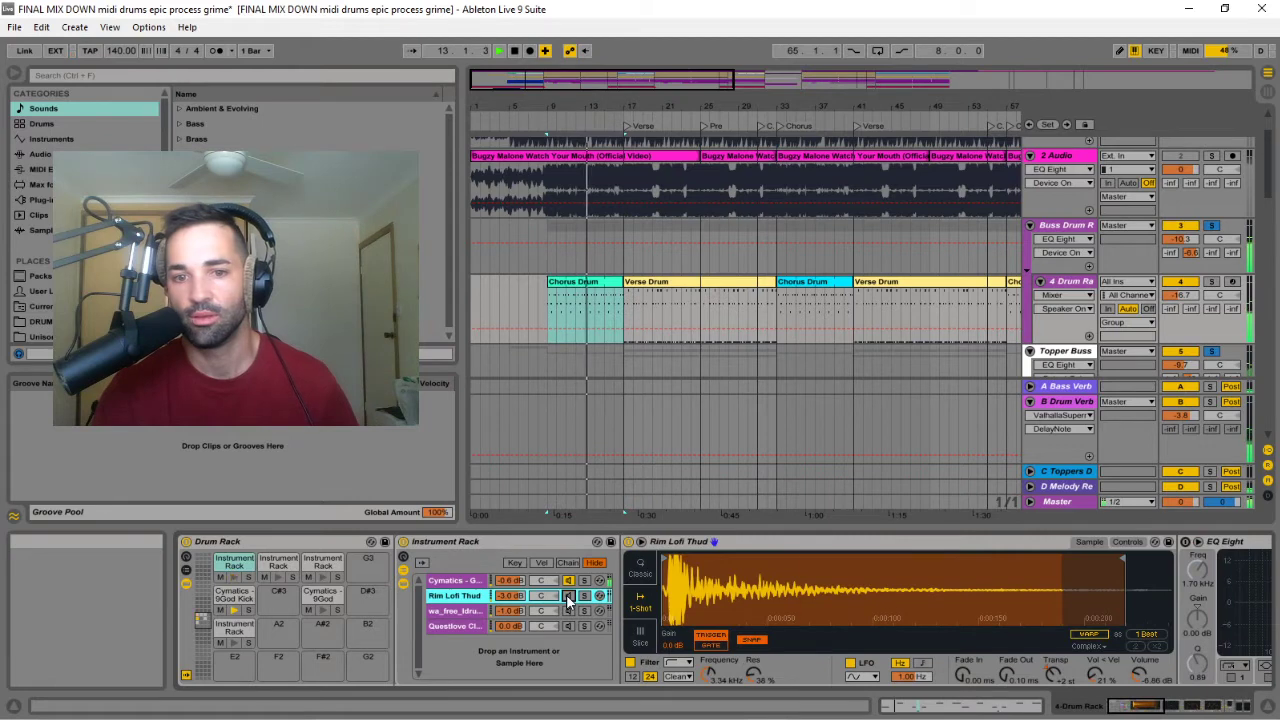
pyautogui.click(566, 611)
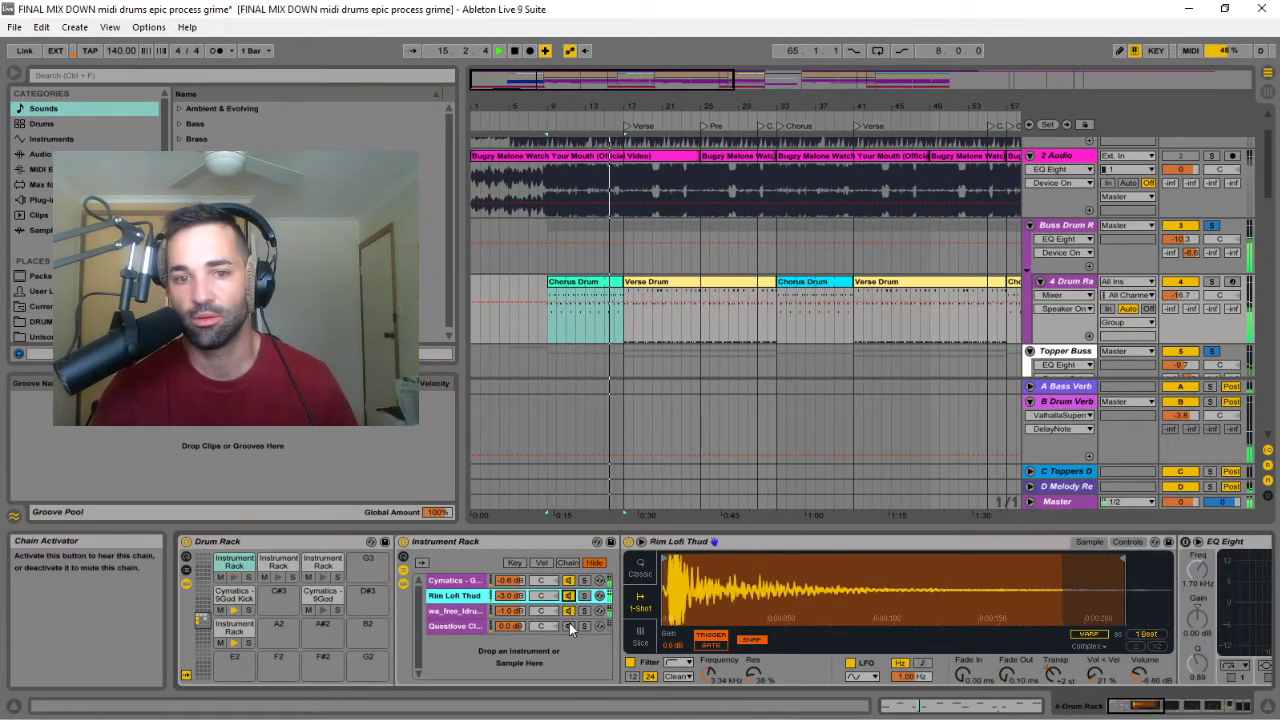
pyautogui.click(569, 624)
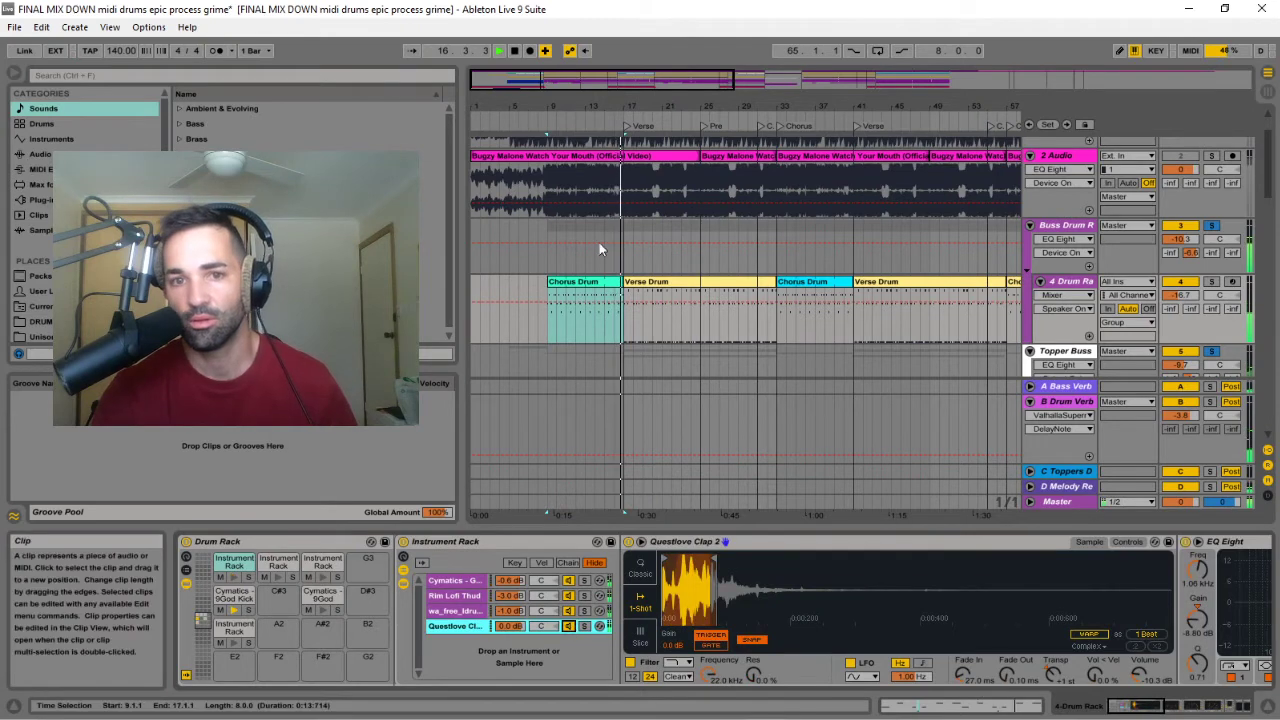
# - Show the Trap Snare pad's Instrument Rack, and solo its Bells-Cowbell 4 chain while playing from the first Verse locator
pyautogui.click(323, 565)
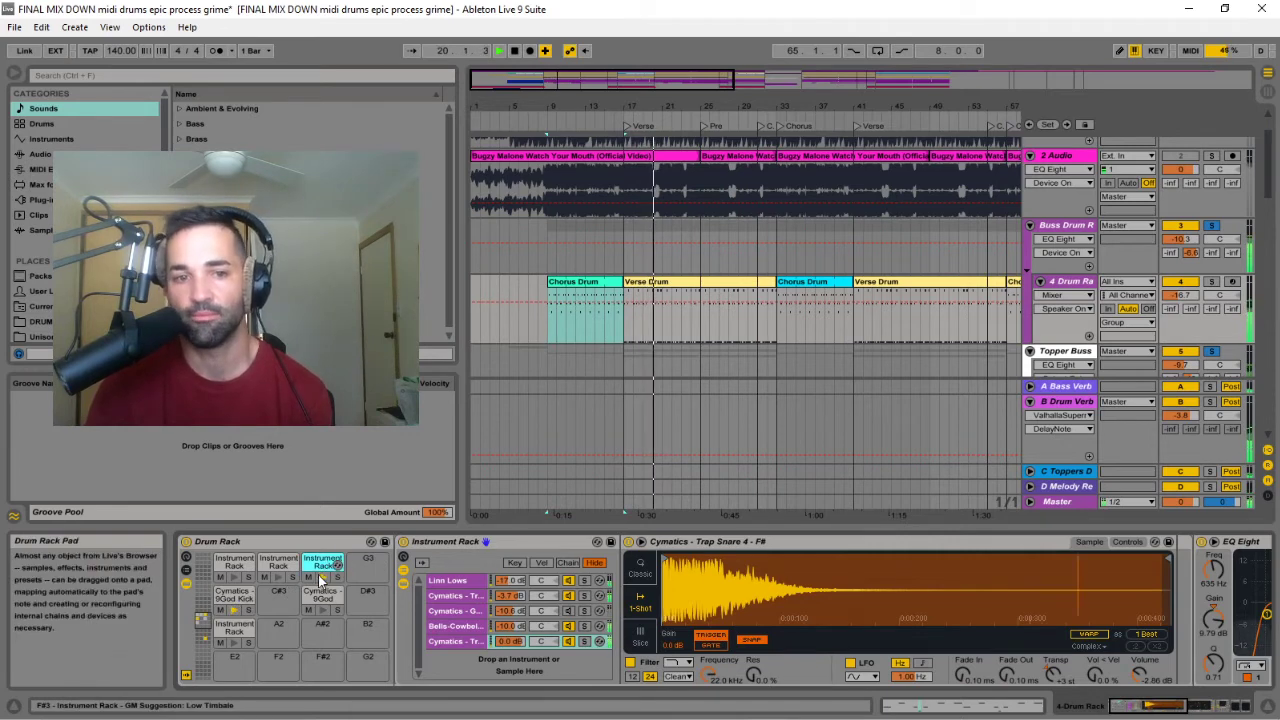
pyautogui.click(515, 51)
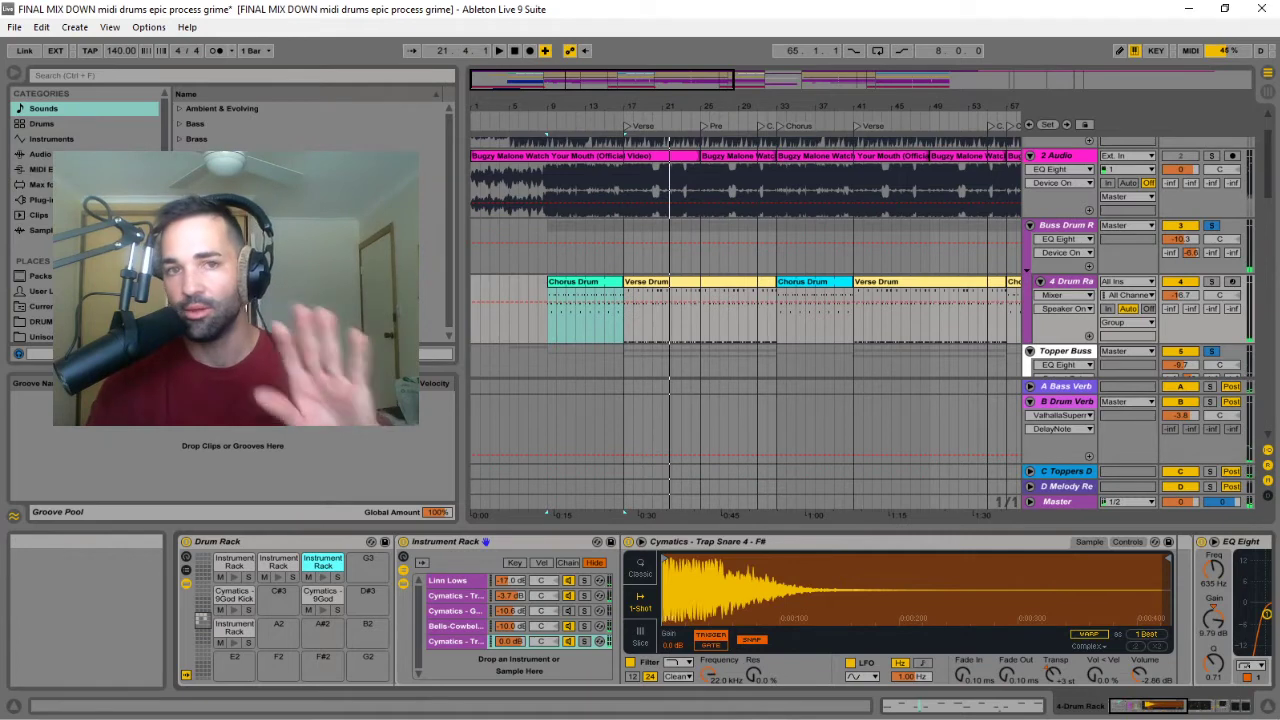
pyautogui.click(474, 630)
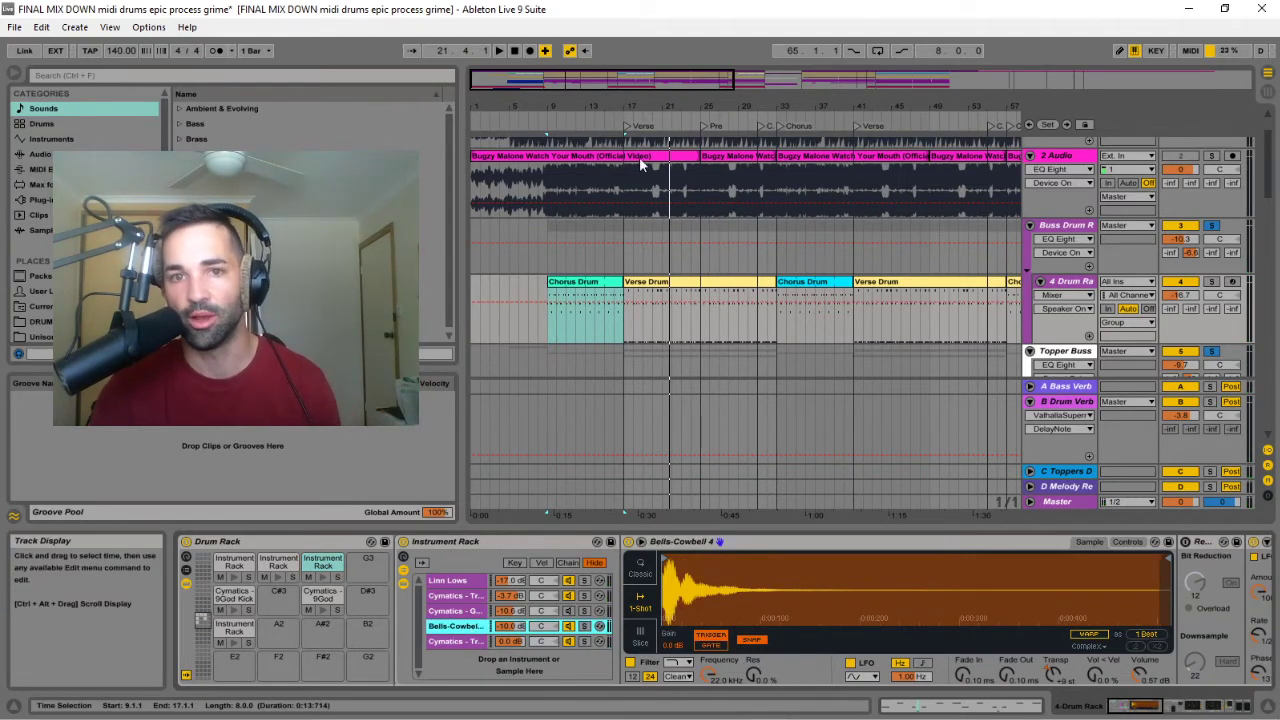
pyautogui.click(624, 126)
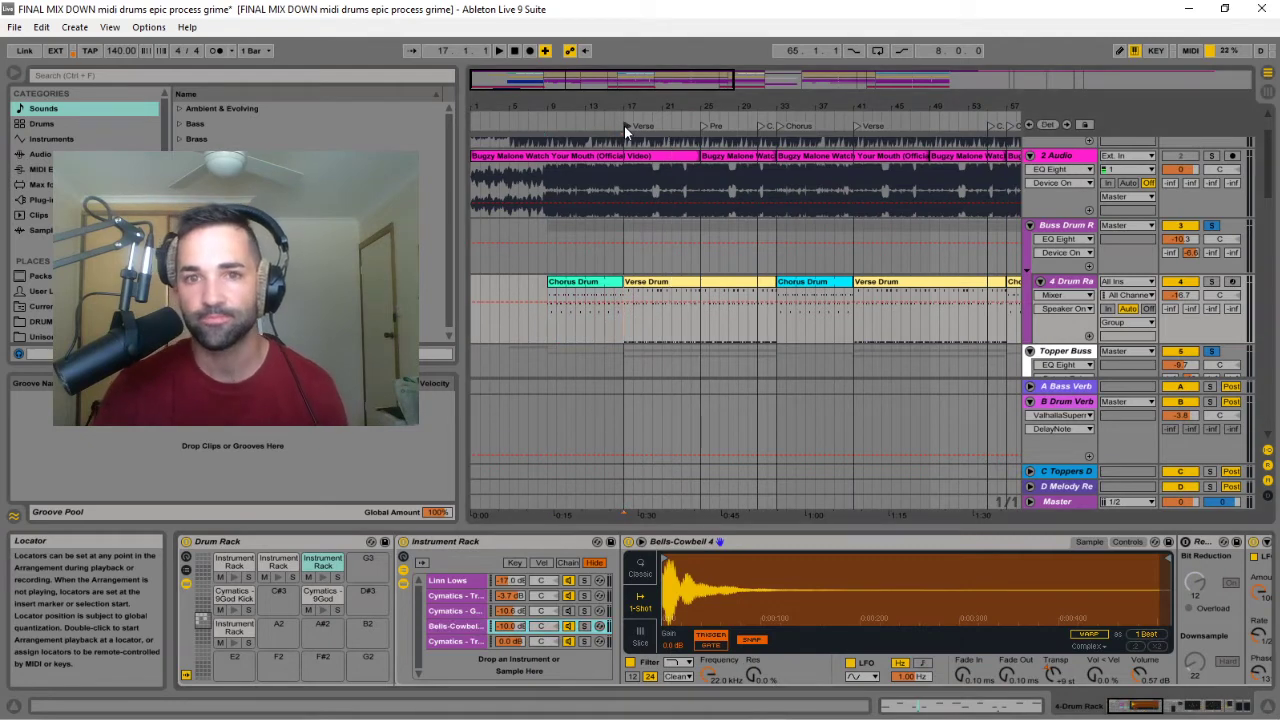
pyautogui.click(584, 626)
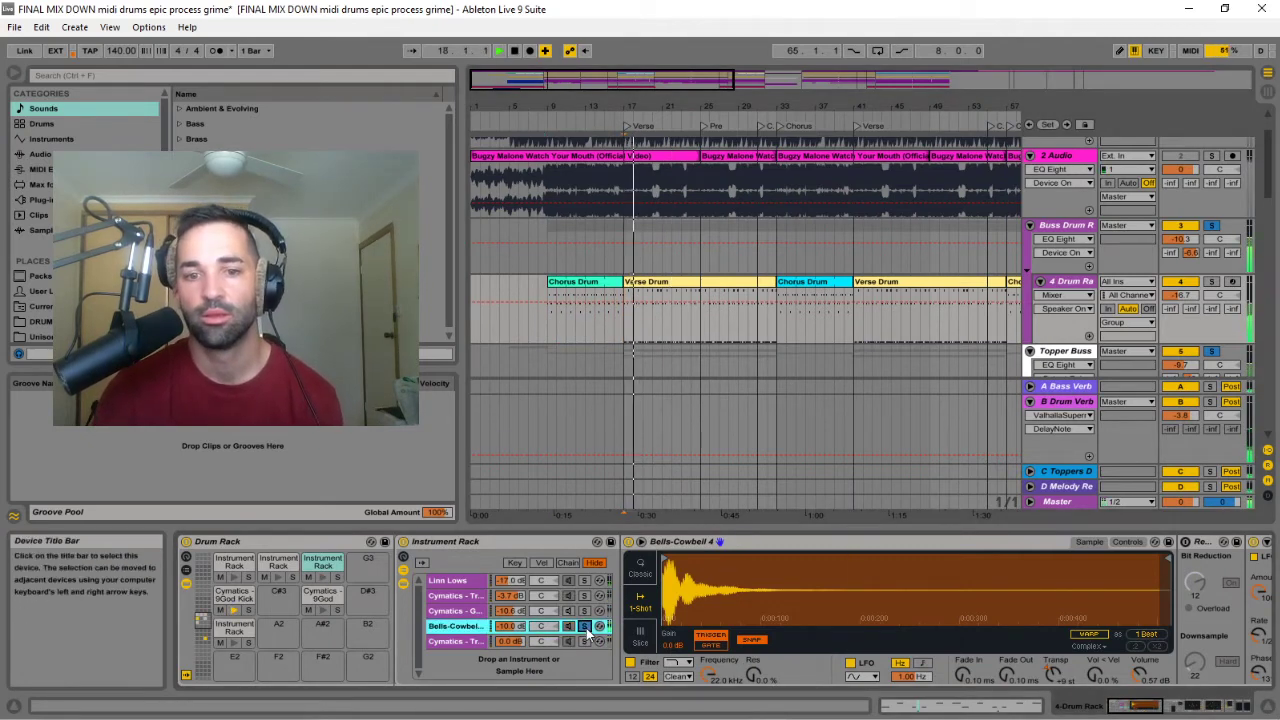
# - Compare the soloed cowbell with the Tubular Pan effect switched off and on, and stop playback
pyautogui.click(1148, 710)
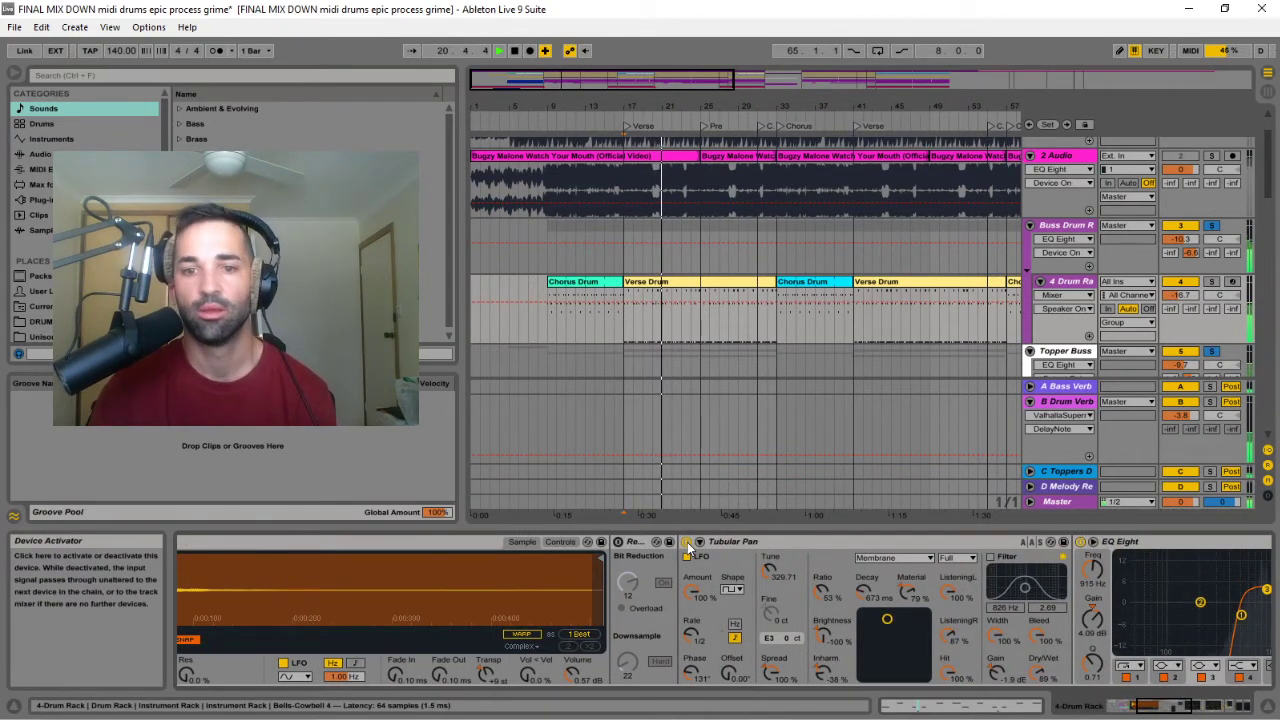
pyautogui.click(687, 542)
pyautogui.click(687, 542)
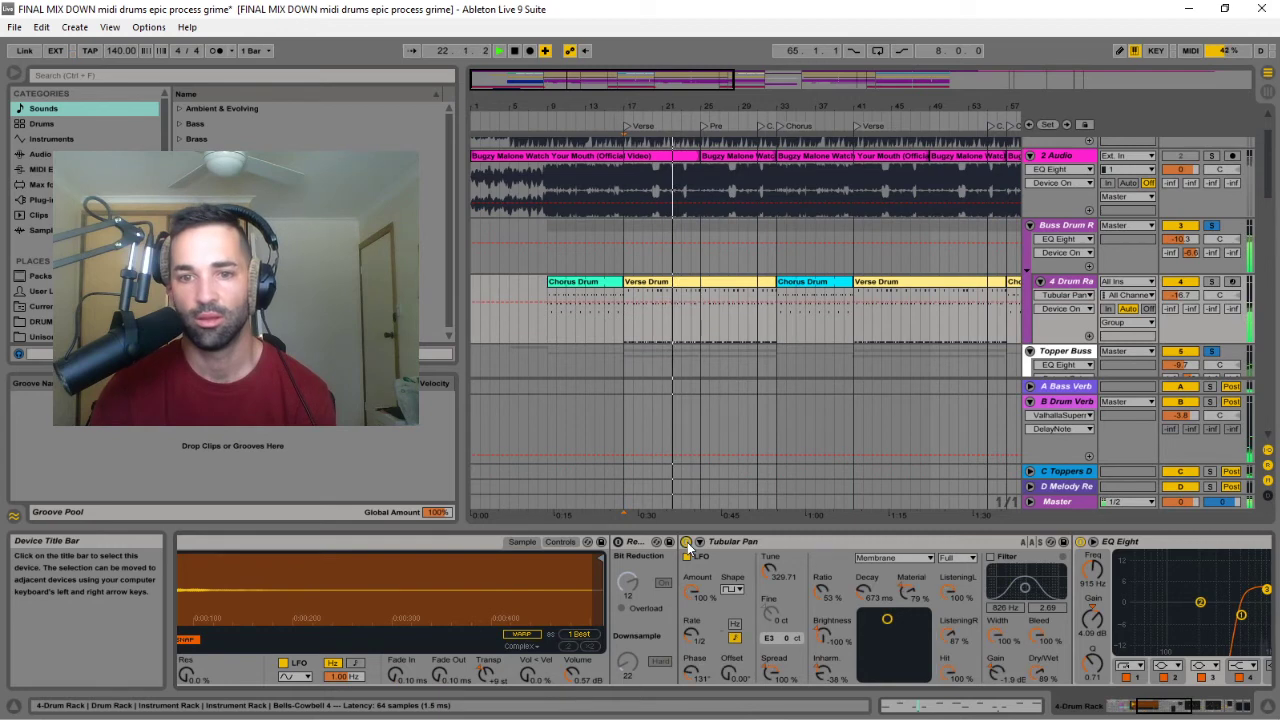
pyautogui.press('space')
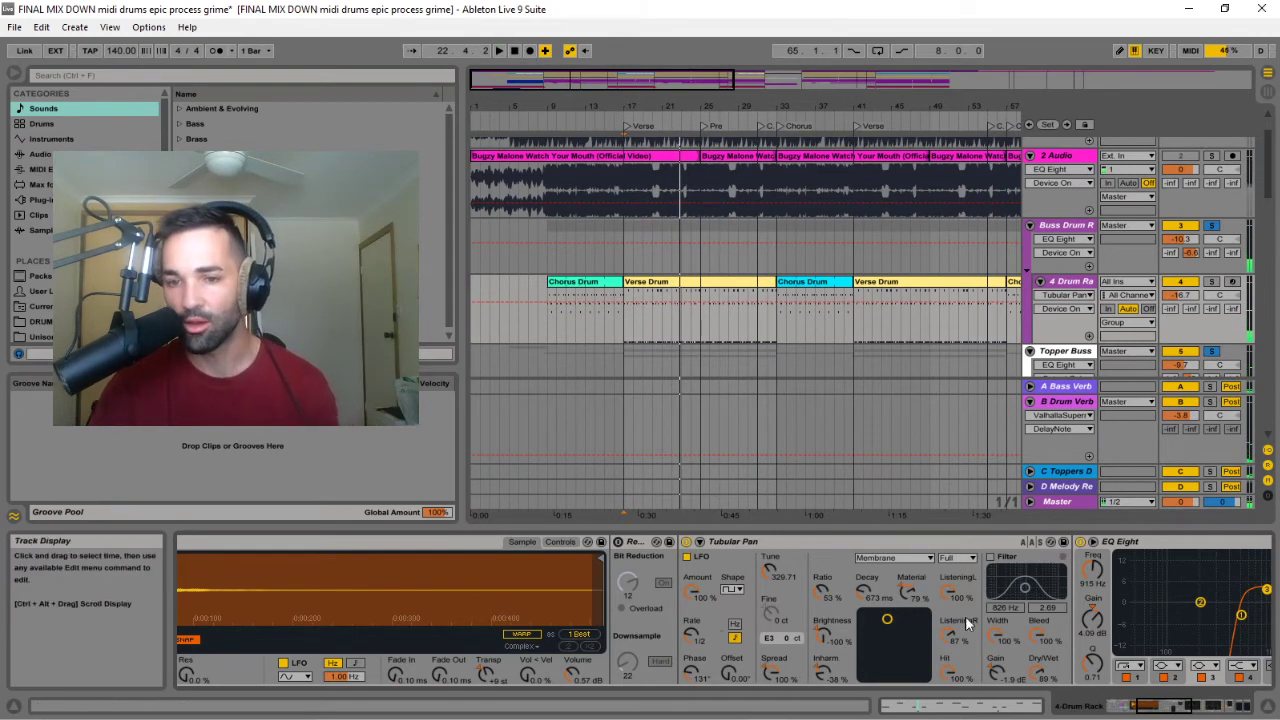
# - Check Tubular Pan's resonance types, keeping Membrane, and examine the cowbell chain's sample and EQ Eight settings
pyautogui.click(928, 557)
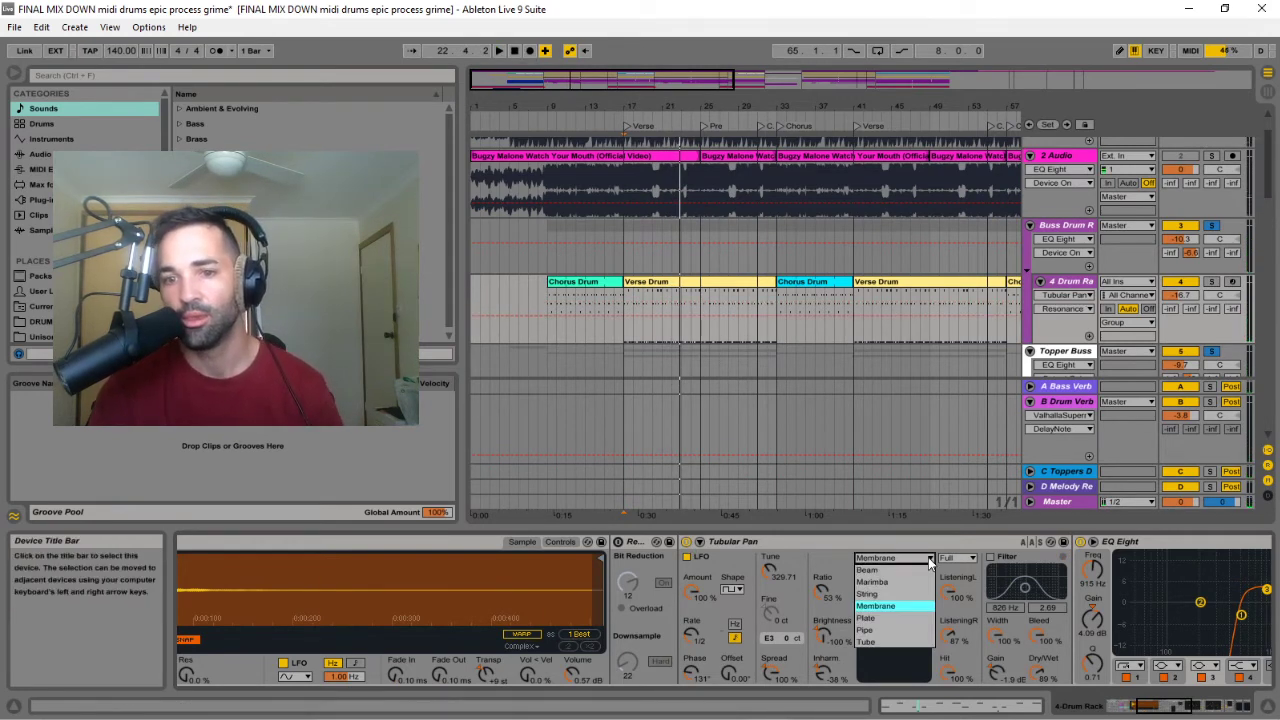
pyautogui.click(897, 604)
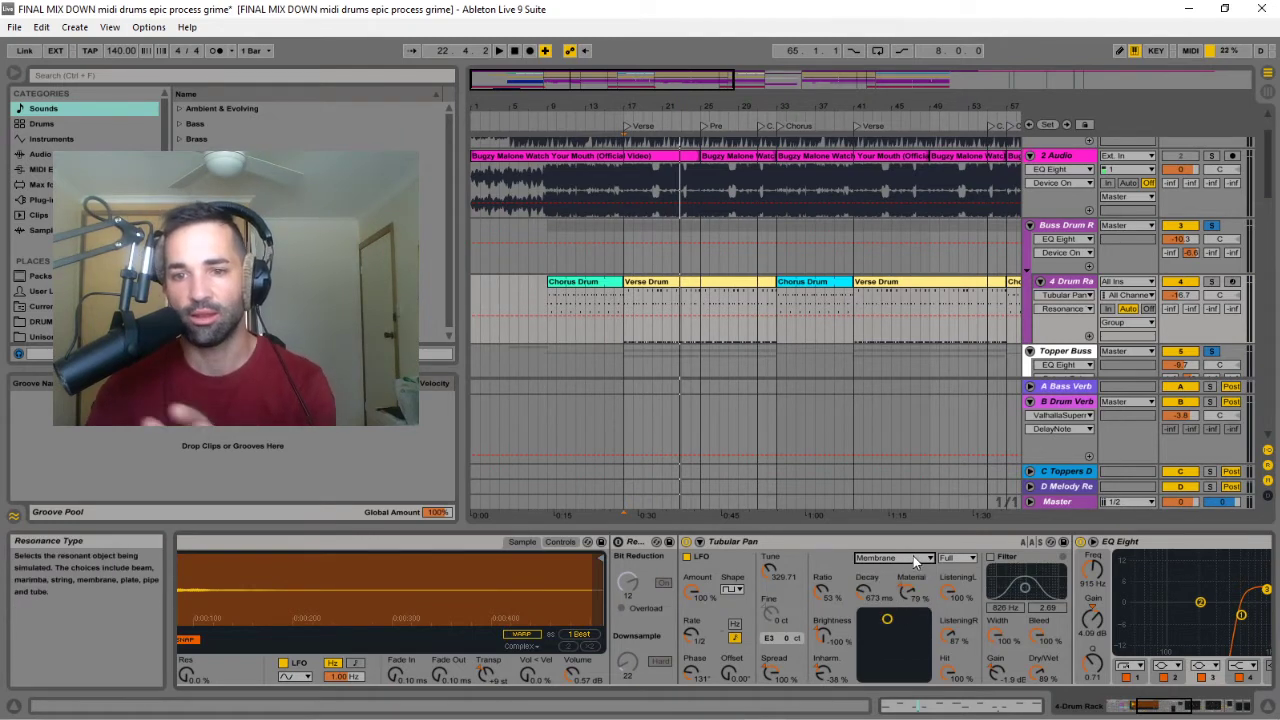
pyautogui.click(1185, 709)
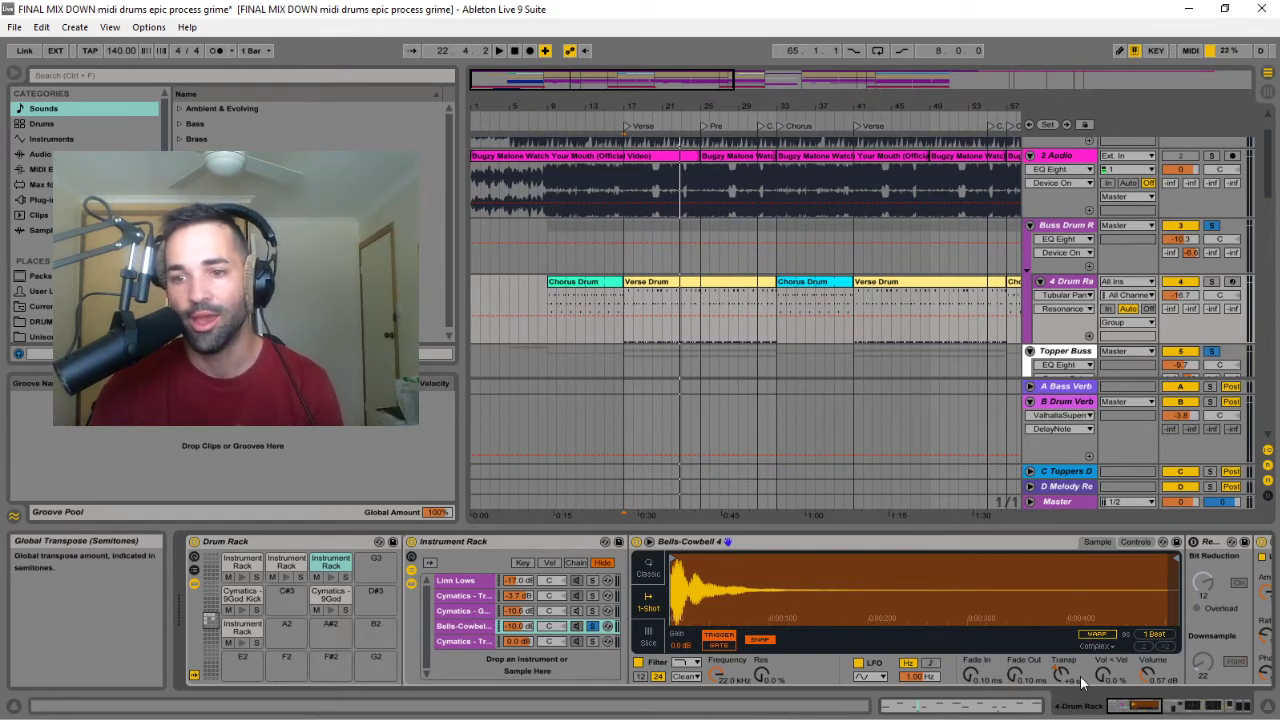
pyautogui.moveTo(1150, 708); pyautogui.dragTo(1207, 710)
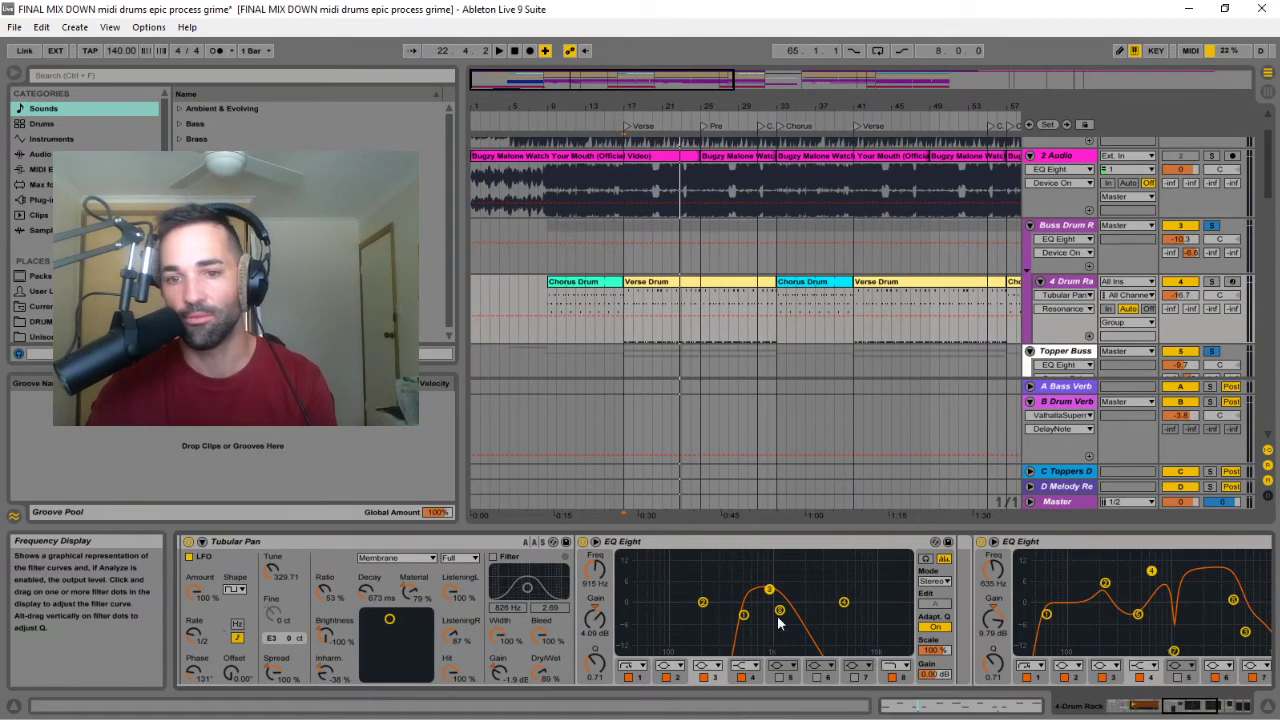
pyautogui.moveTo(1200, 711); pyautogui.dragTo(1140, 711)
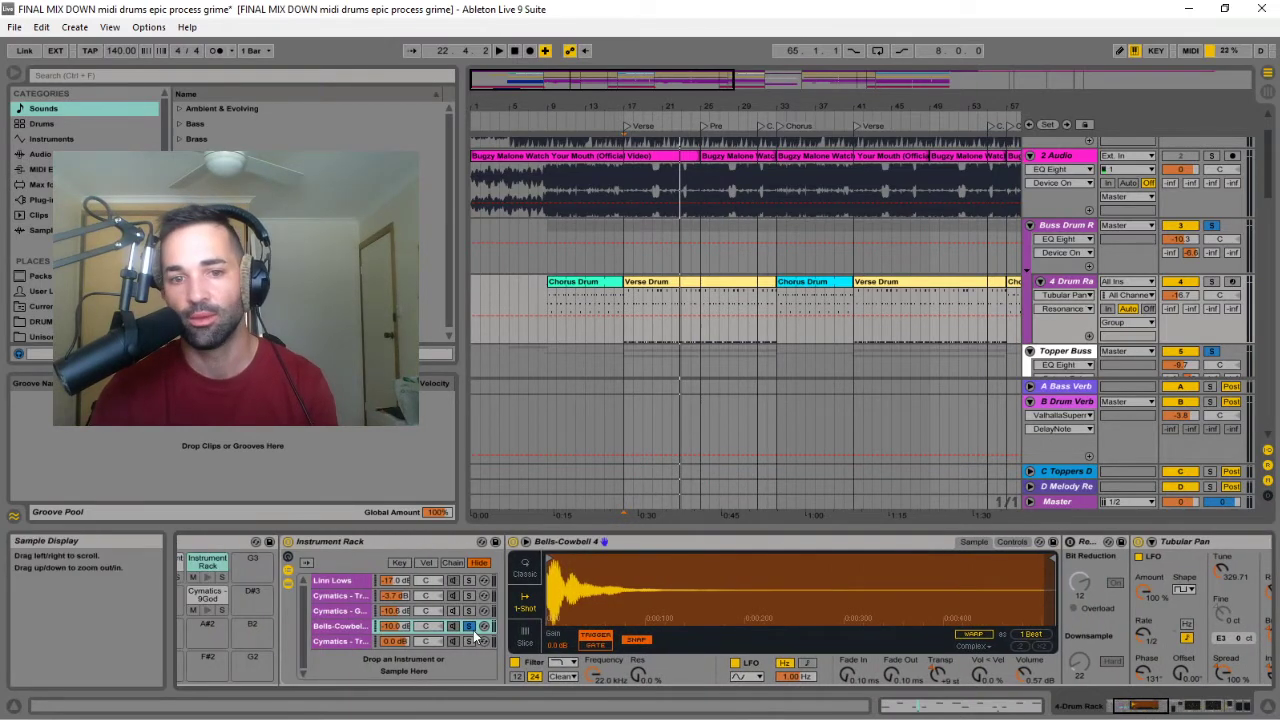
# - Unsolo the Bells-Cowbell chain, play from the first Verse, raise the chain's volume to -6.2 dB, and stop
pyautogui.click(621, 118)
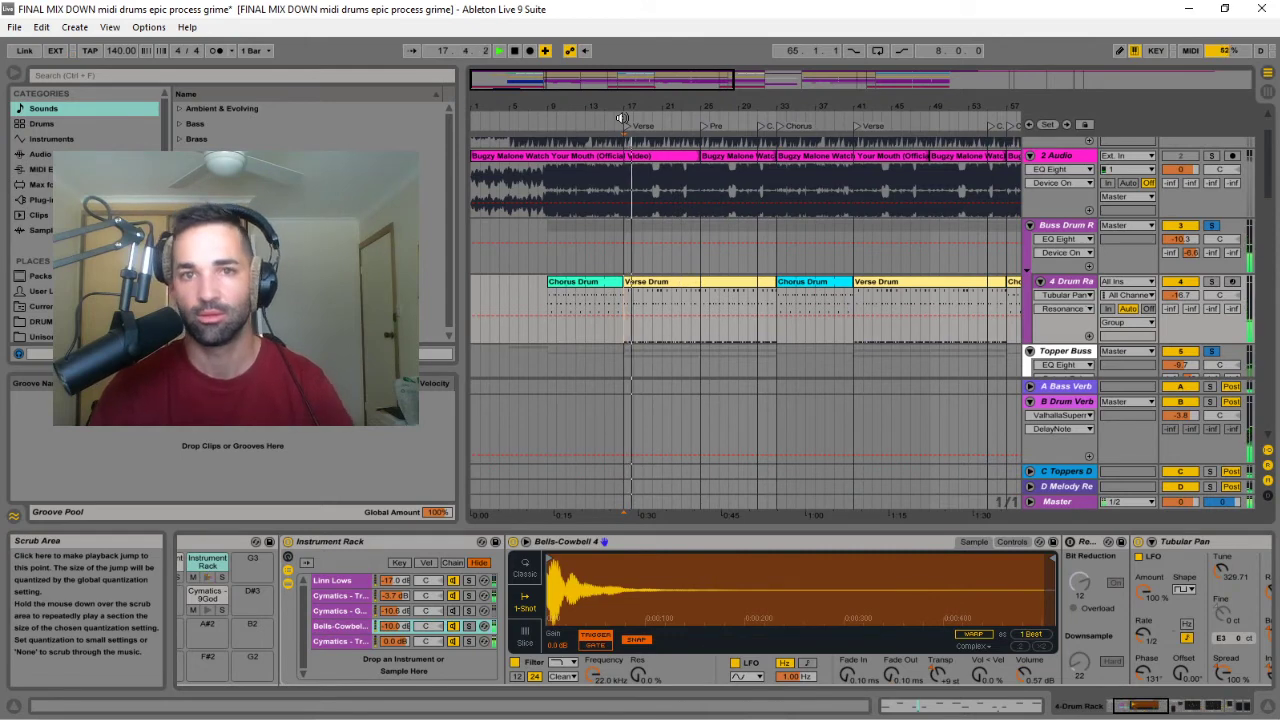
pyautogui.click(395, 626)
pyautogui.moveTo(395, 626); pyautogui.dragTo(395, 527)
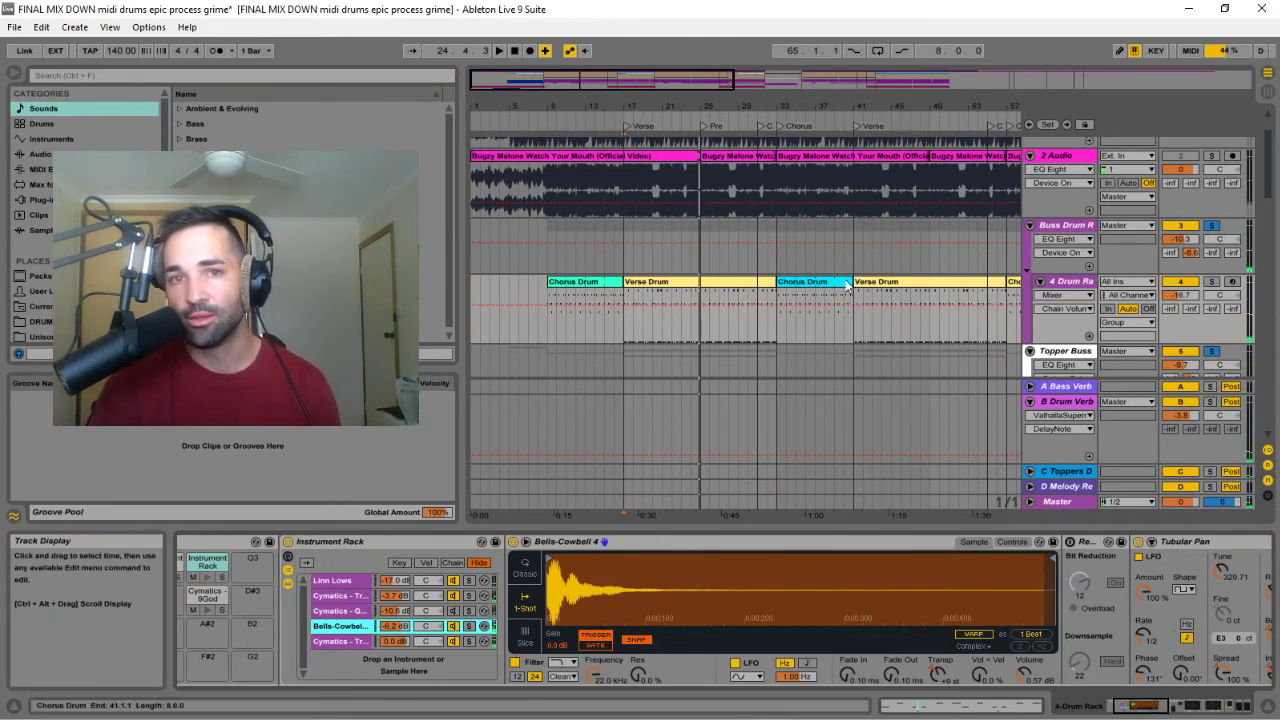
# - Select the Buss Drum Rack group to examine its EQ Eight and Smack Attack effects
pyautogui.scroll(-2, 808, 245)
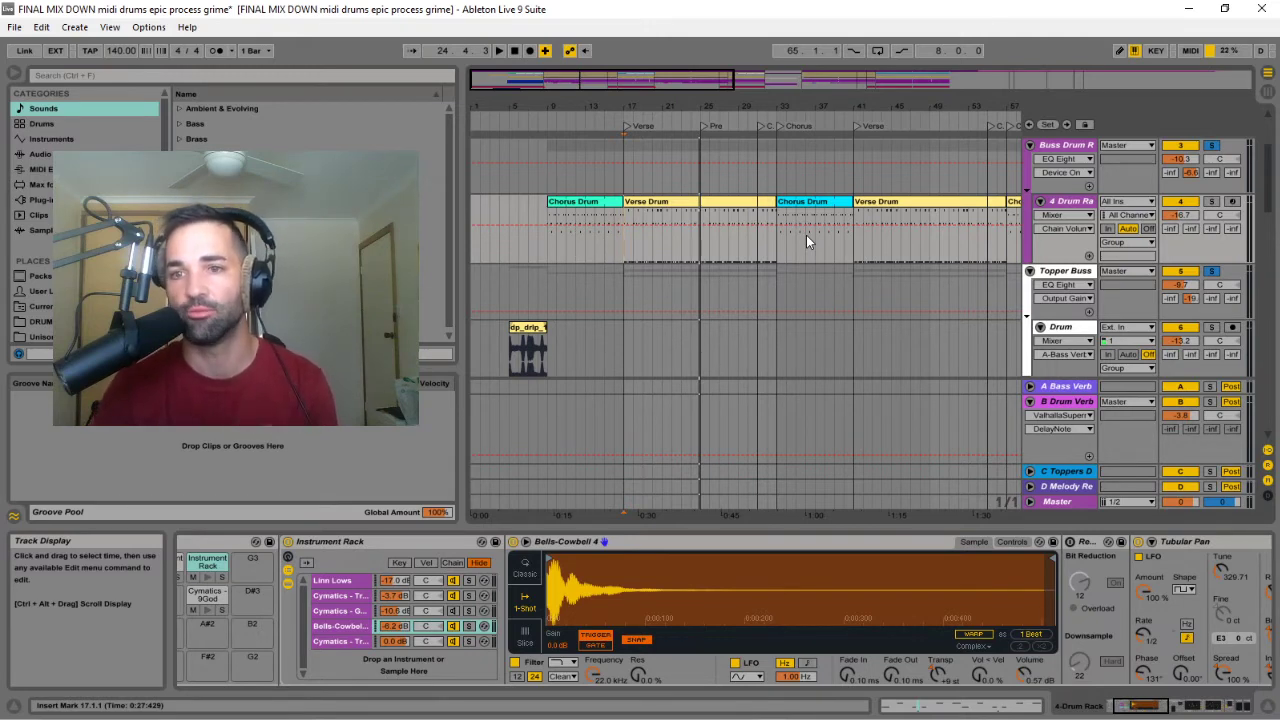
pyautogui.scroll(3, 904, 288)
pyautogui.scroll(2, 870, 305)
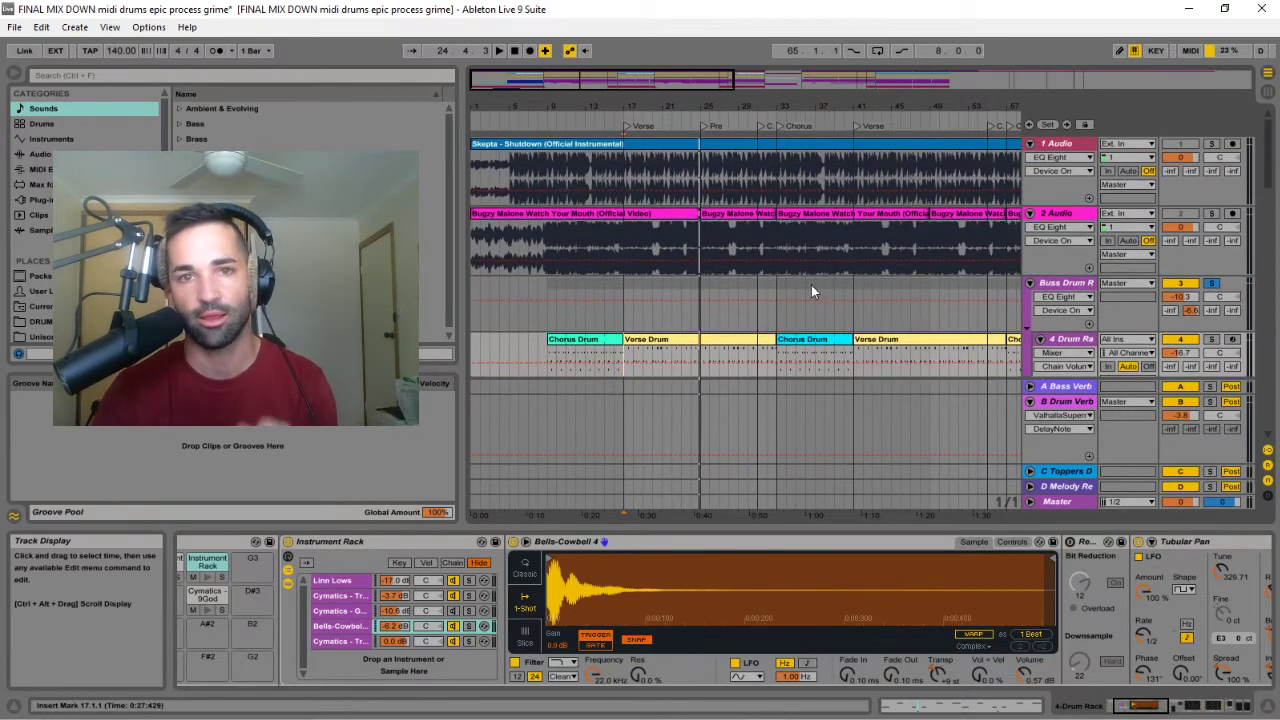
pyautogui.click(1074, 285)
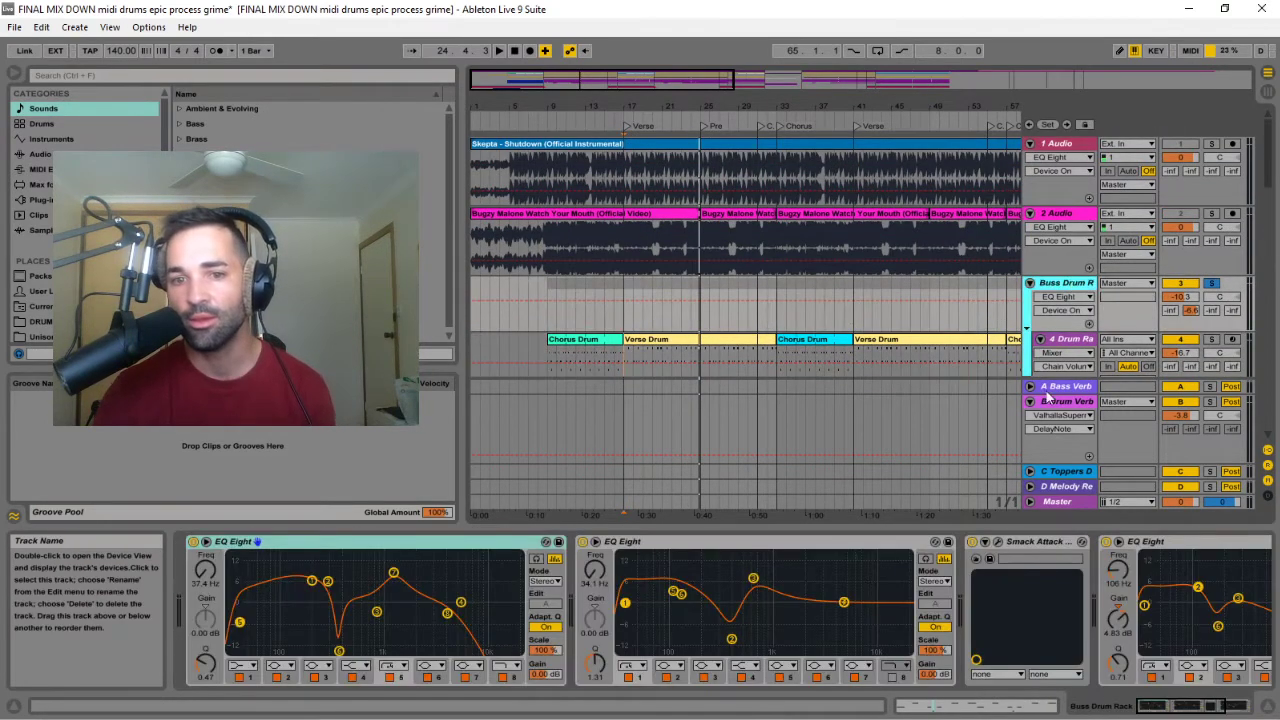
pyautogui.moveTo(1192, 705)
pyautogui.mouseDown()
pyautogui.moveTo(1222, 710)
pyautogui.moveTo(1181, 709)
pyautogui.mouseUp()
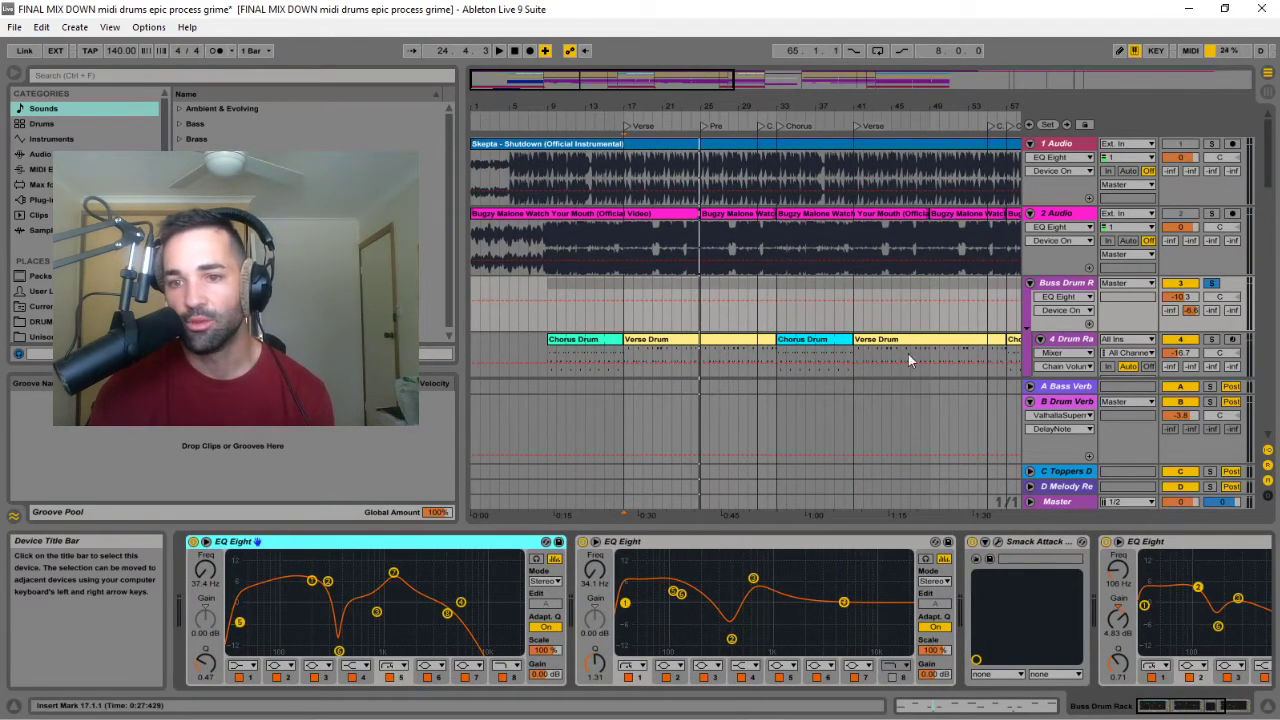
# - Clear the remaining track solos so all layers are active, checking the tracks from Topper and the basses to Beat Tag
pyautogui.scroll(-5, 803, 254)
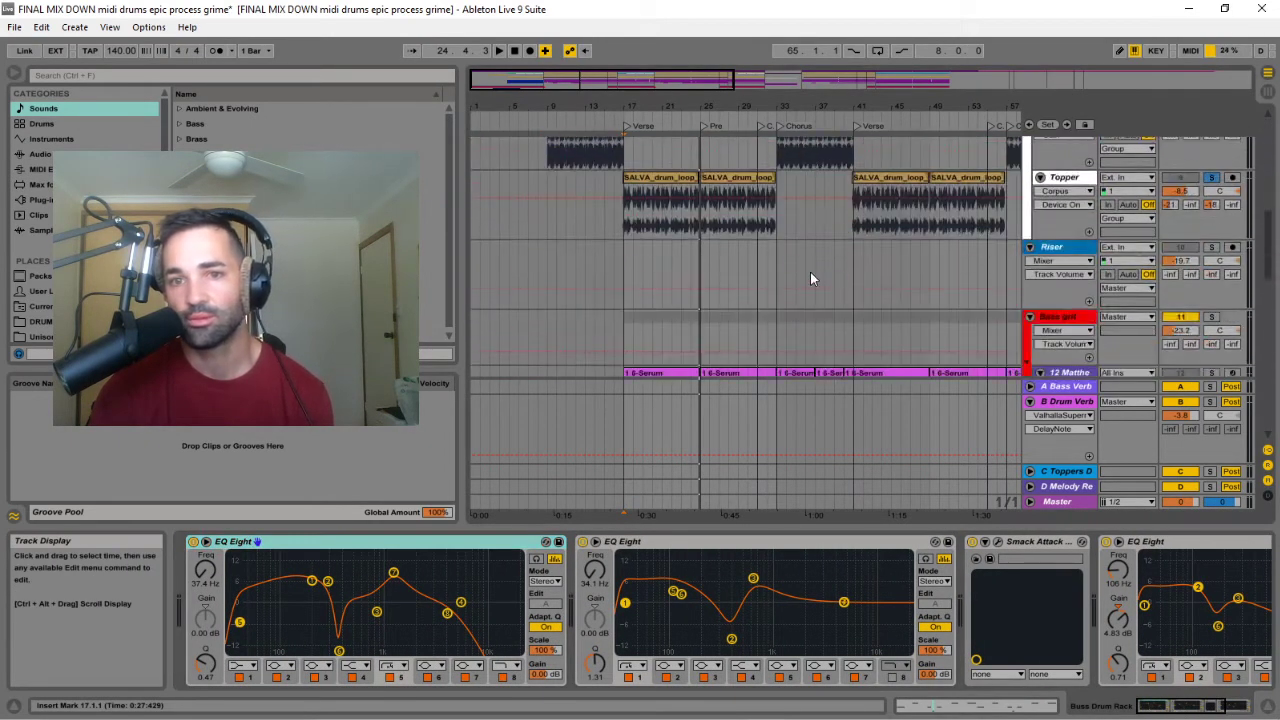
pyautogui.scroll(-3, 809, 266)
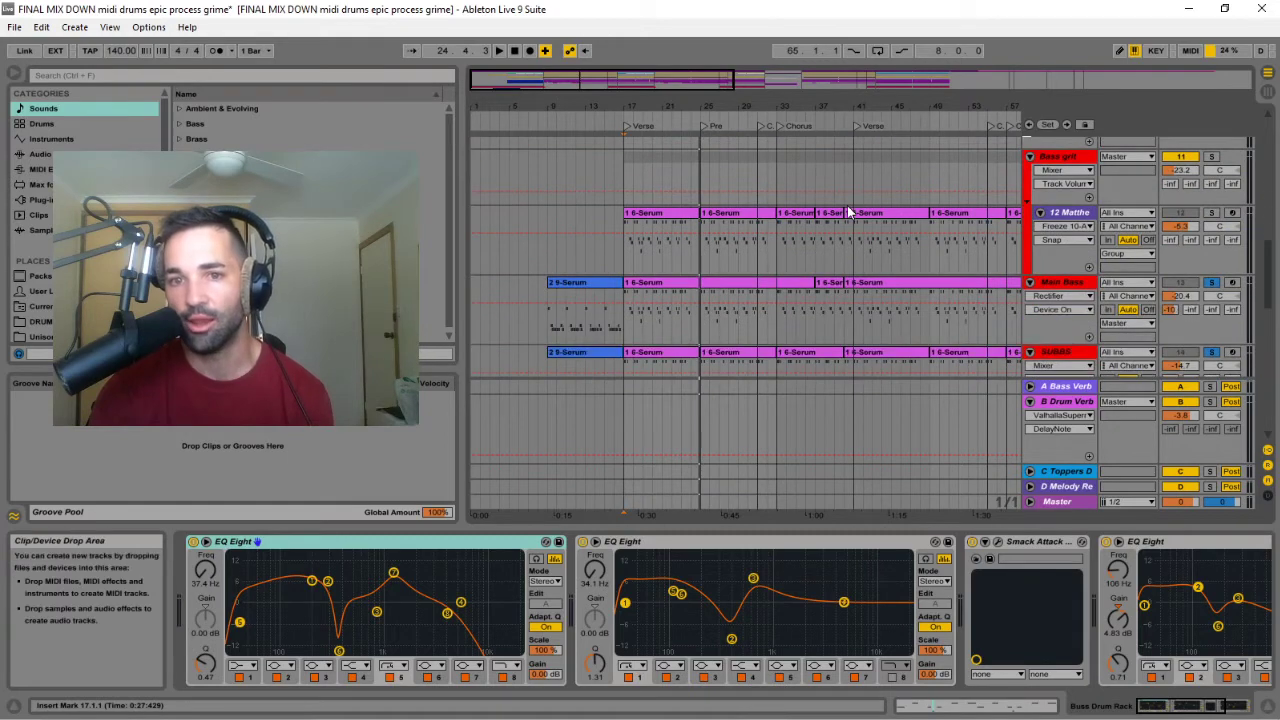
pyautogui.scroll(-2, 847, 212)
pyautogui.scroll(3, 1186, 300)
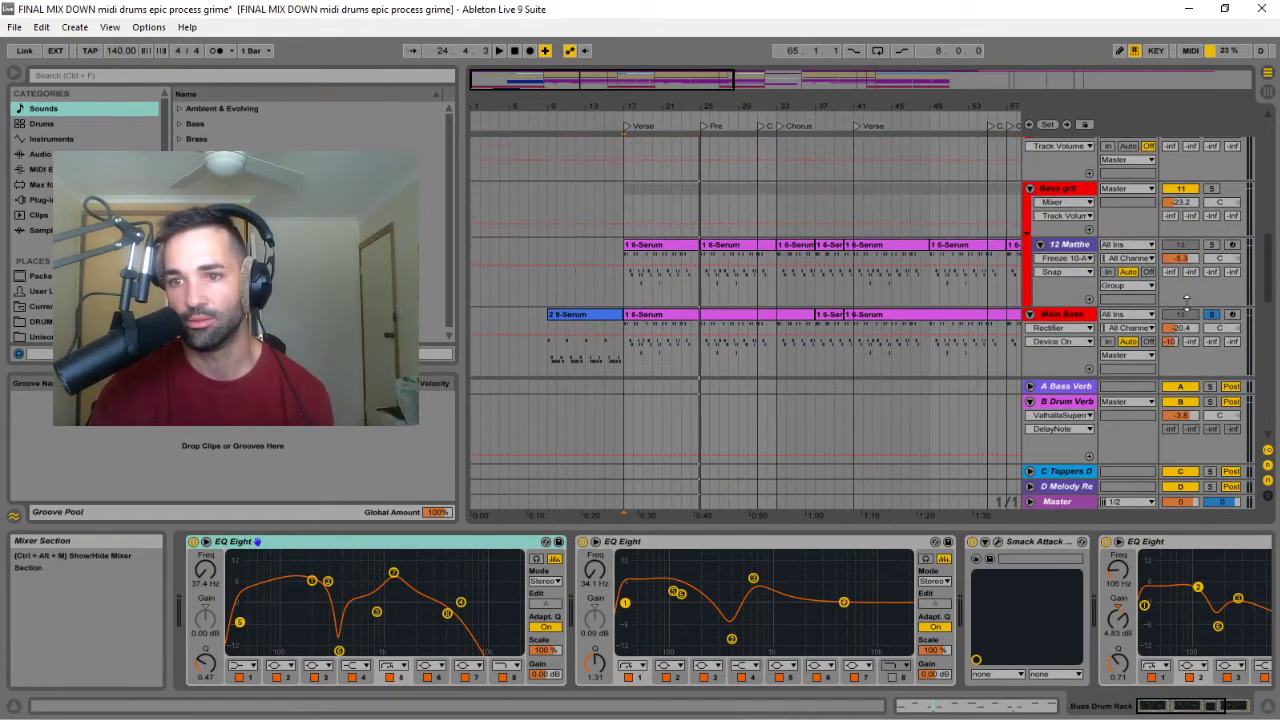
pyautogui.scroll(-8, 703, 229)
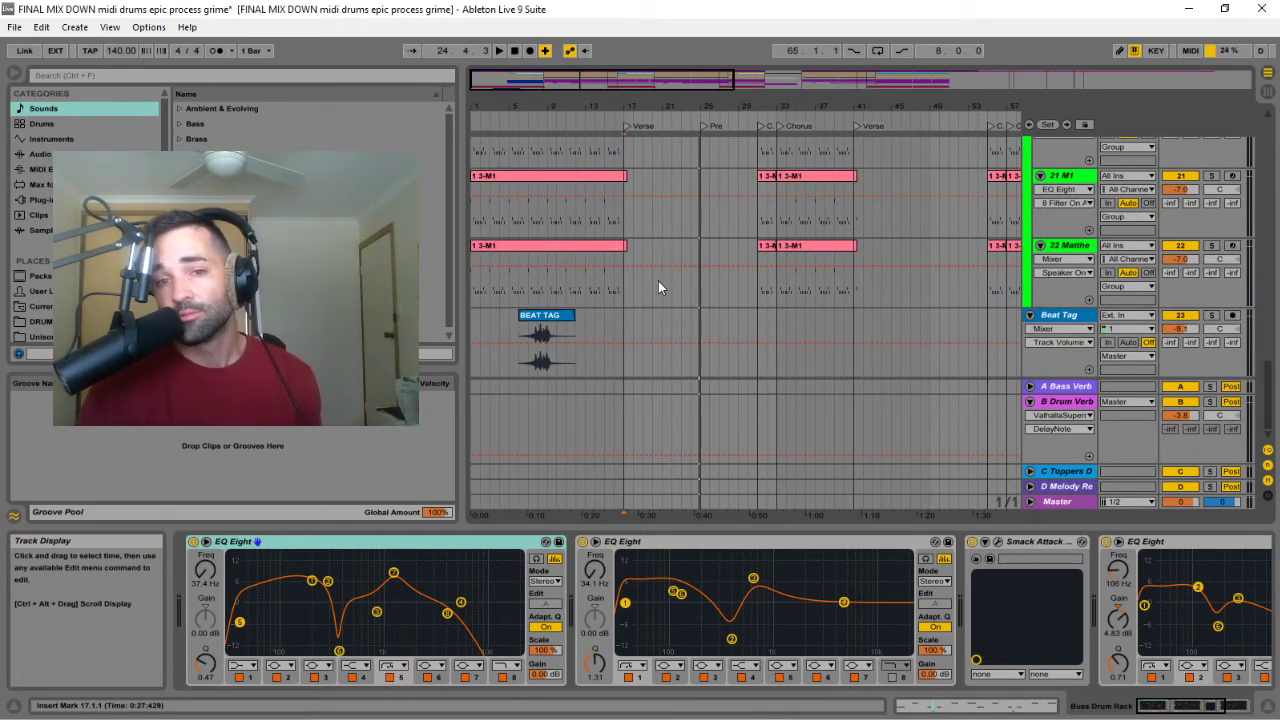
# - Play the arrangement from the Bridge locator and check the section's tracks, from the Riser to Bridge Bass and Bridge Synth
pyautogui.scroll(8, 674, 285)
pyautogui.scroll(4, 703, 310)
pyautogui.moveTo(630, 85); pyautogui.dragTo(745, 120)
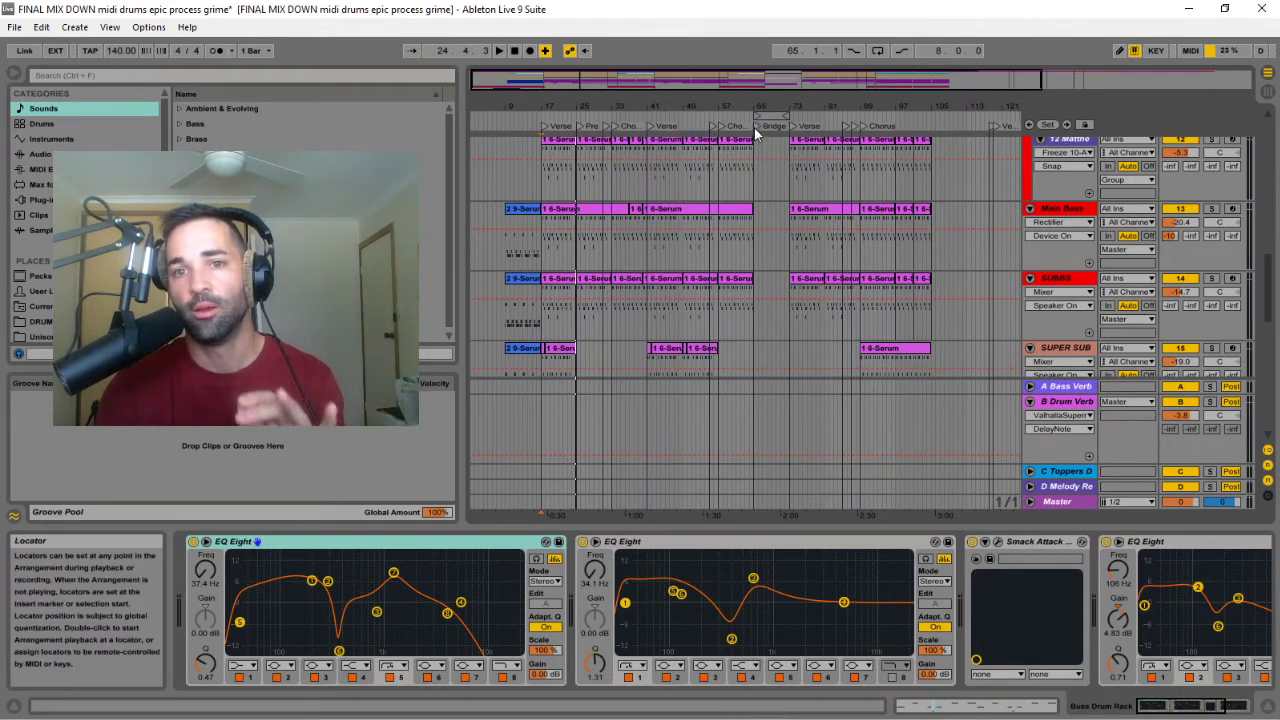
pyautogui.click(757, 128)
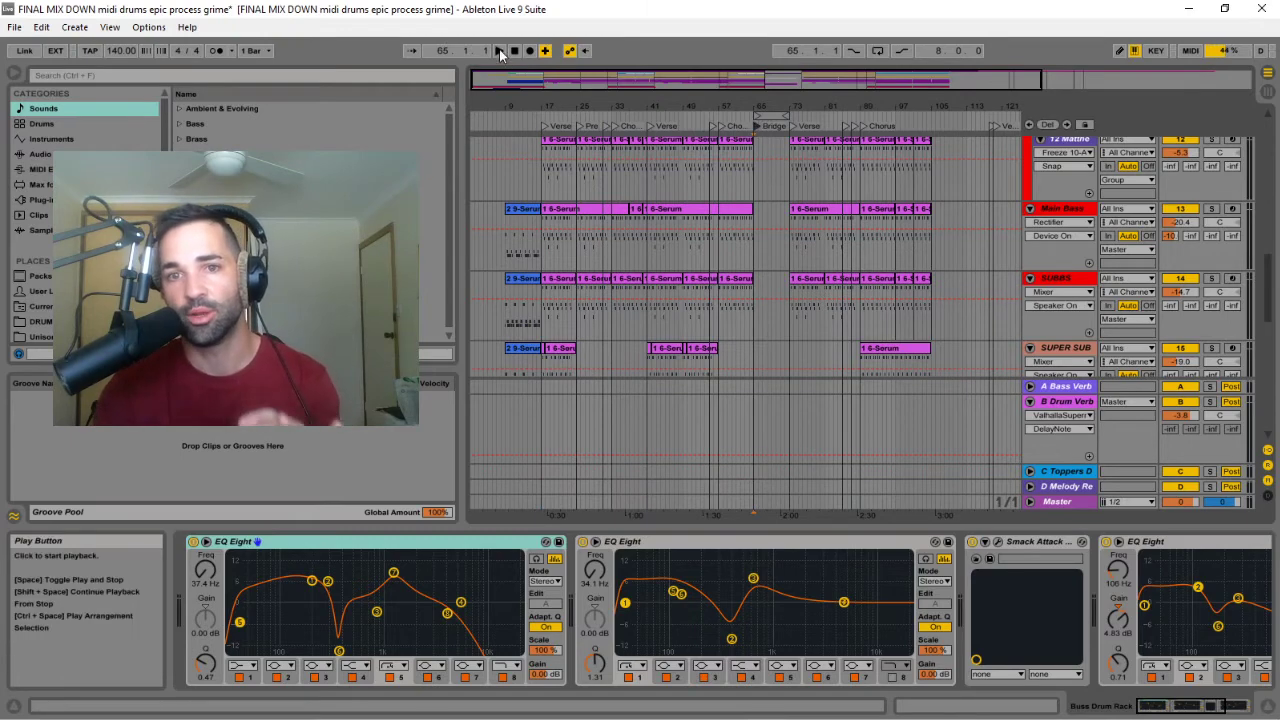
pyautogui.scroll(5, 819, 277)
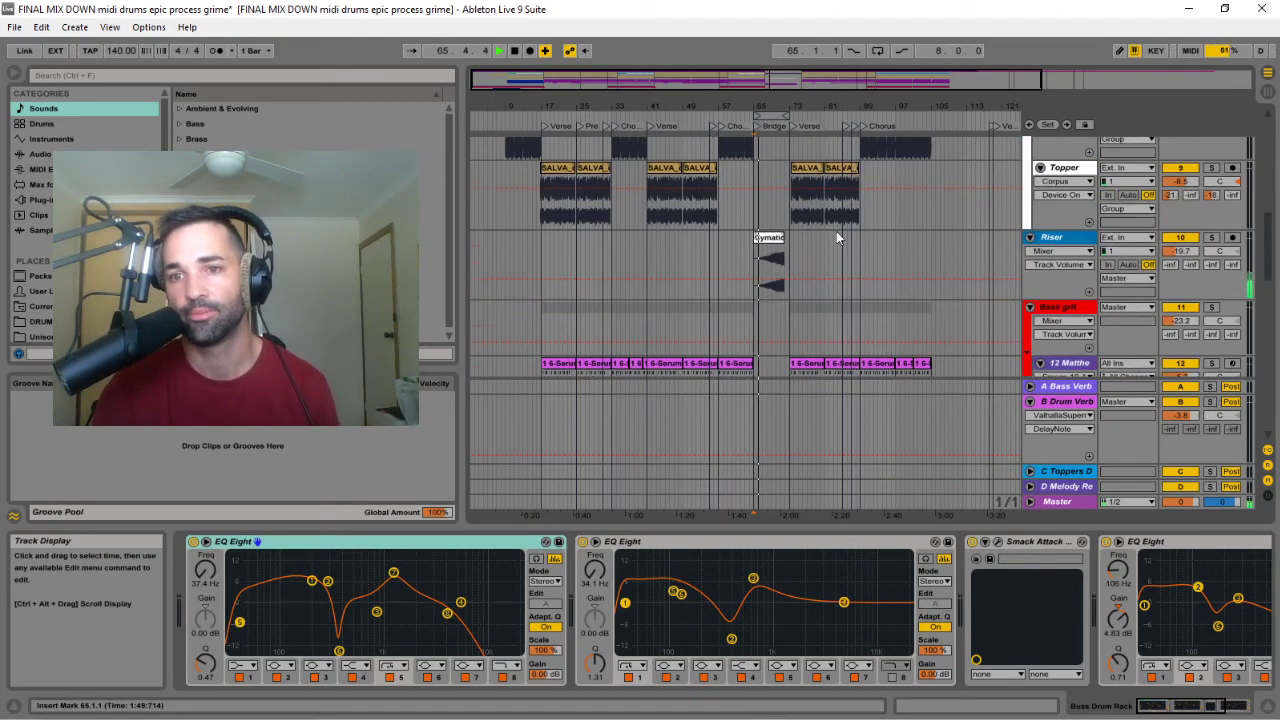
pyautogui.scroll(-10, 833, 245)
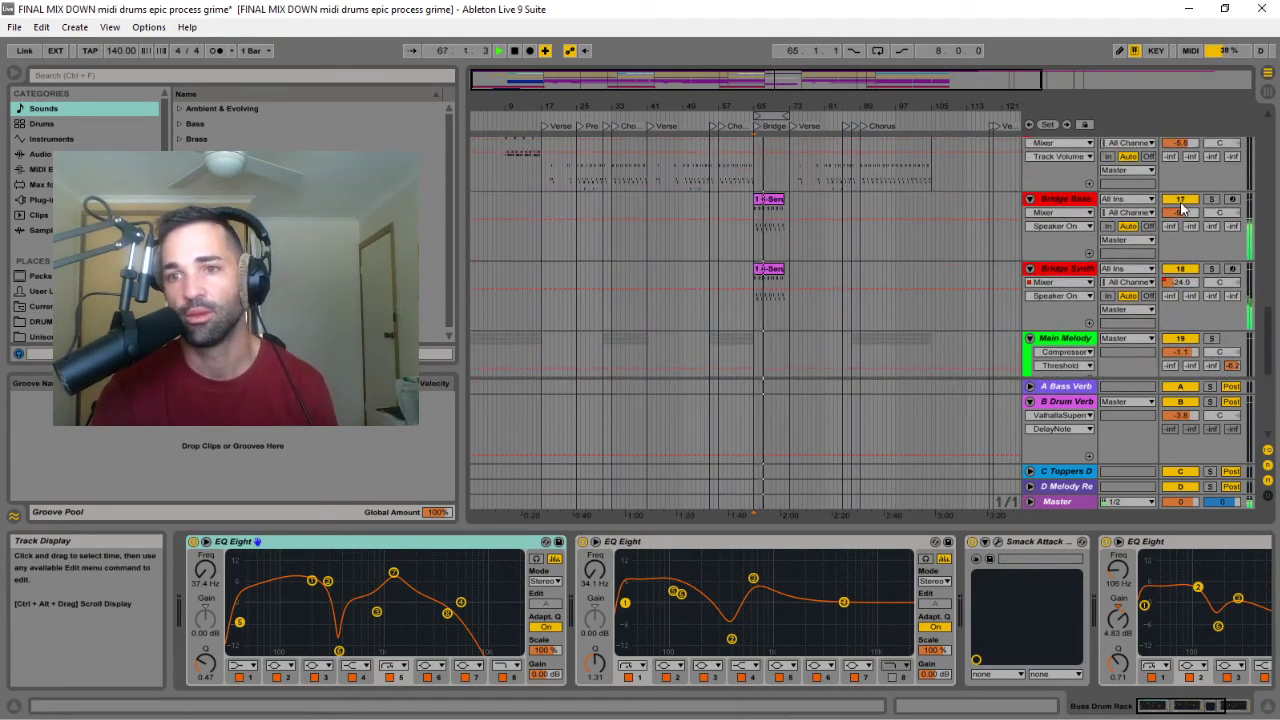
# - Solo the Bridge Bass track and examine its Serum and EQ Eight low-pass filter during playback
pyautogui.click(1065, 199)
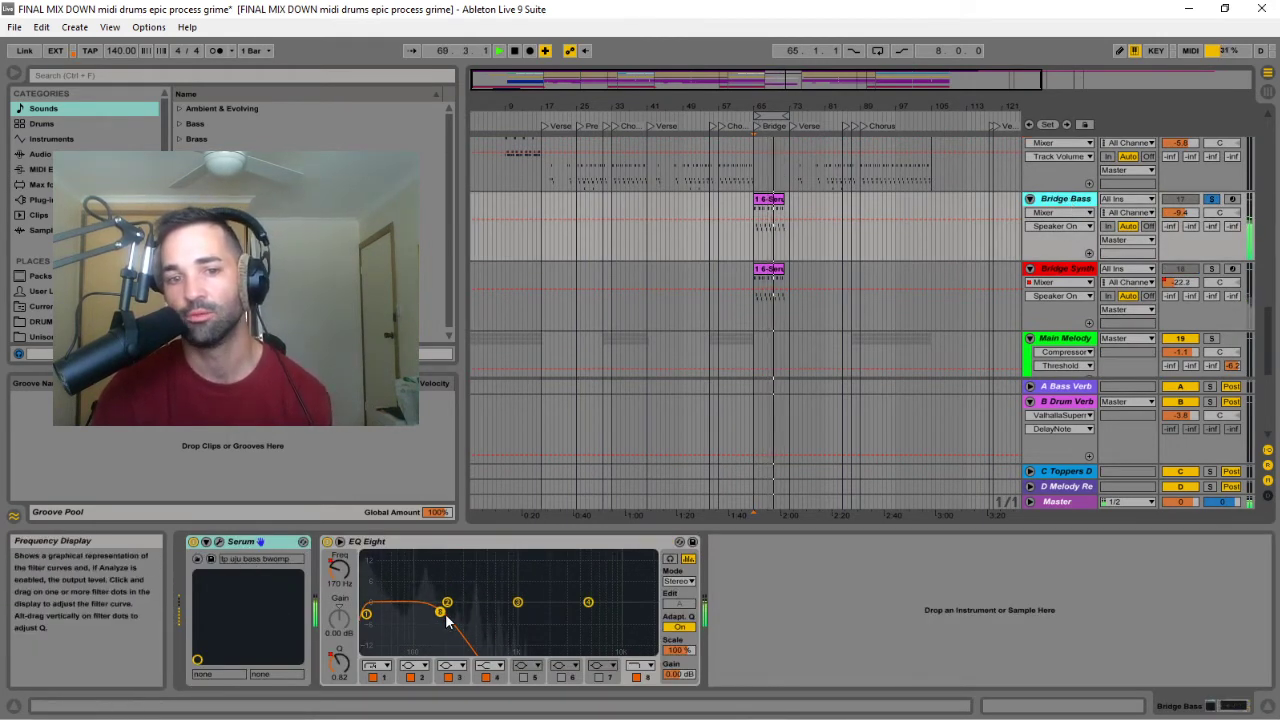
pyautogui.moveTo(440, 612); pyautogui.dragTo(482, 612)
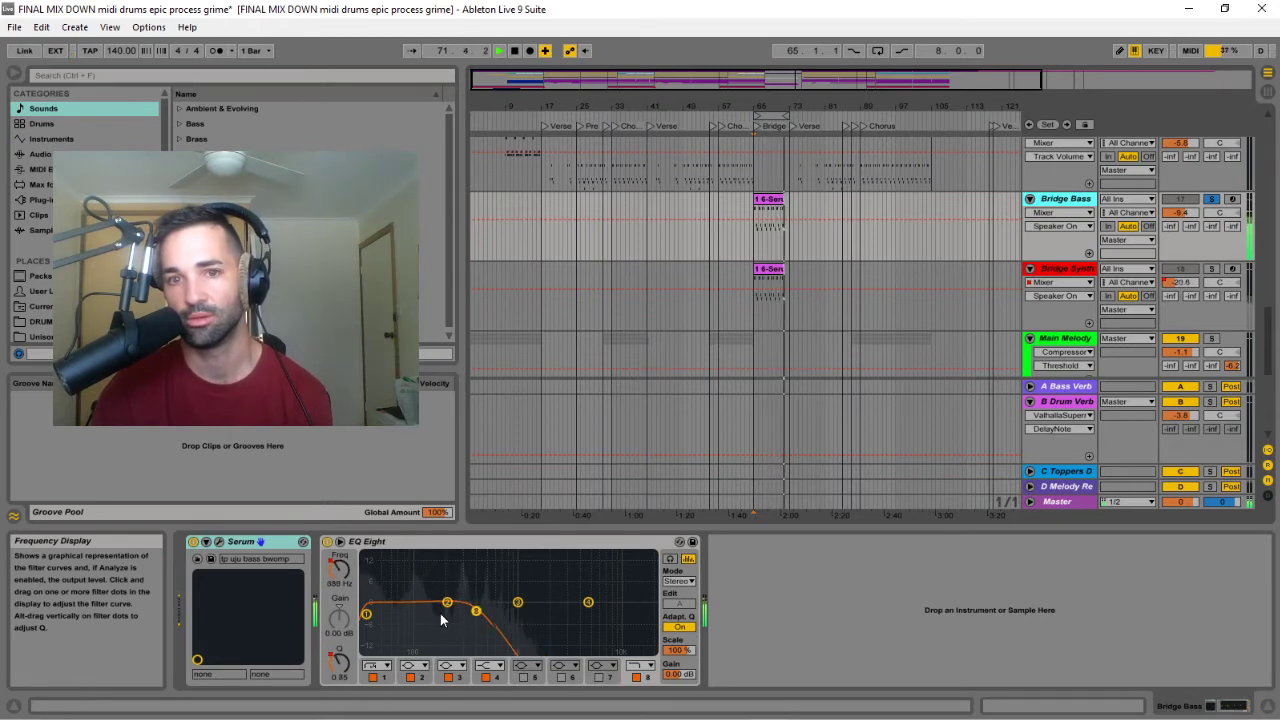
# - Replay the Bridge with Bridge Synth soloed and compare its sound with Corpus and TAL-Chorus-LX each bypassed
pyautogui.doubleClick(757, 127)
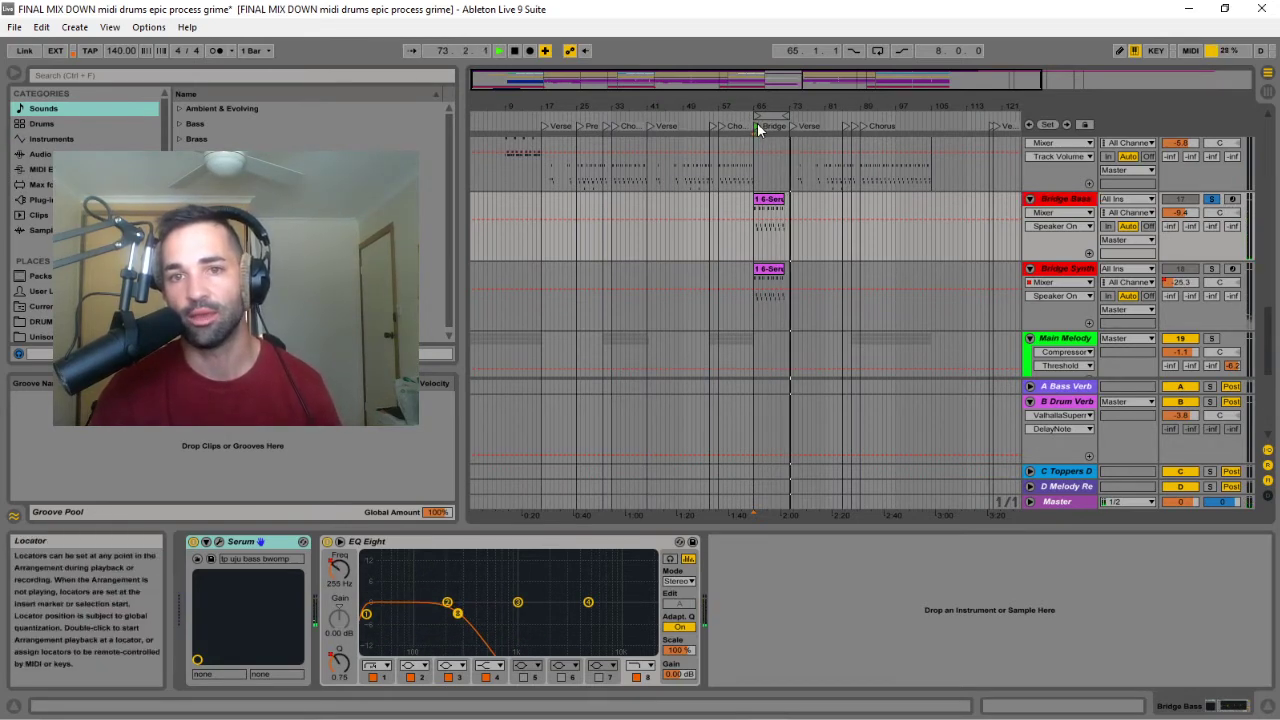
pyautogui.click(1211, 270)
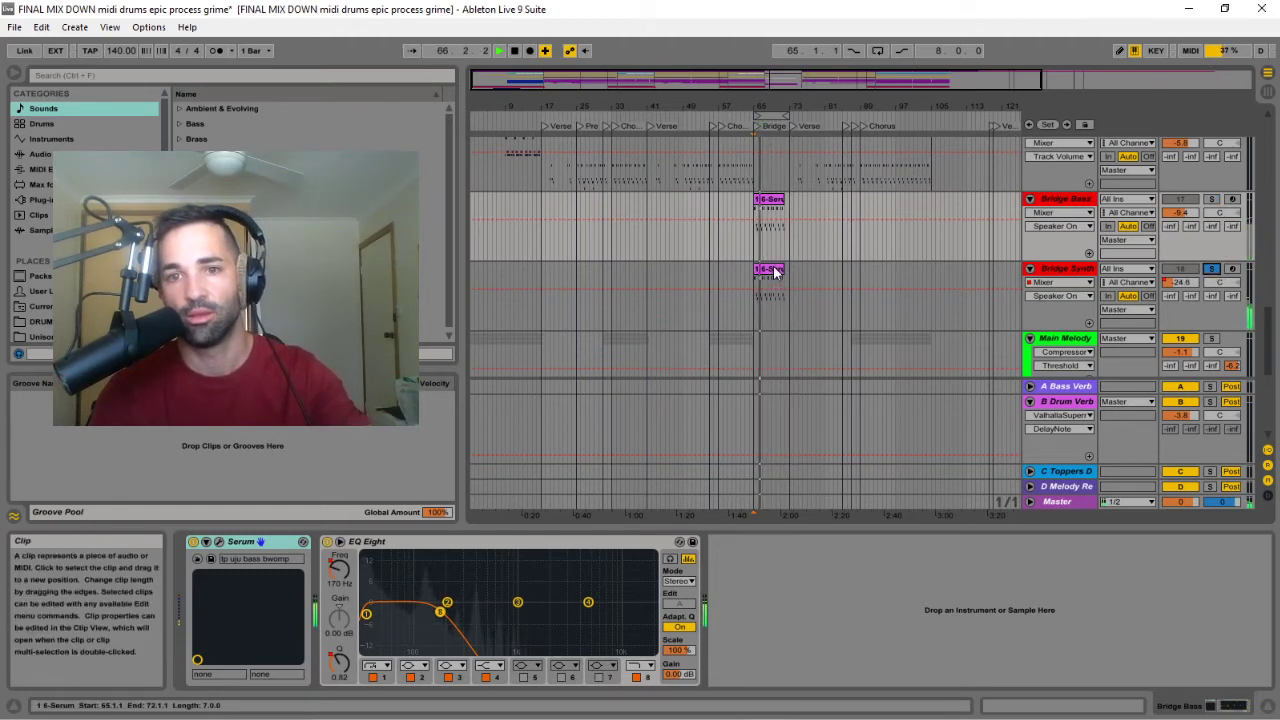
pyautogui.click(766, 310)
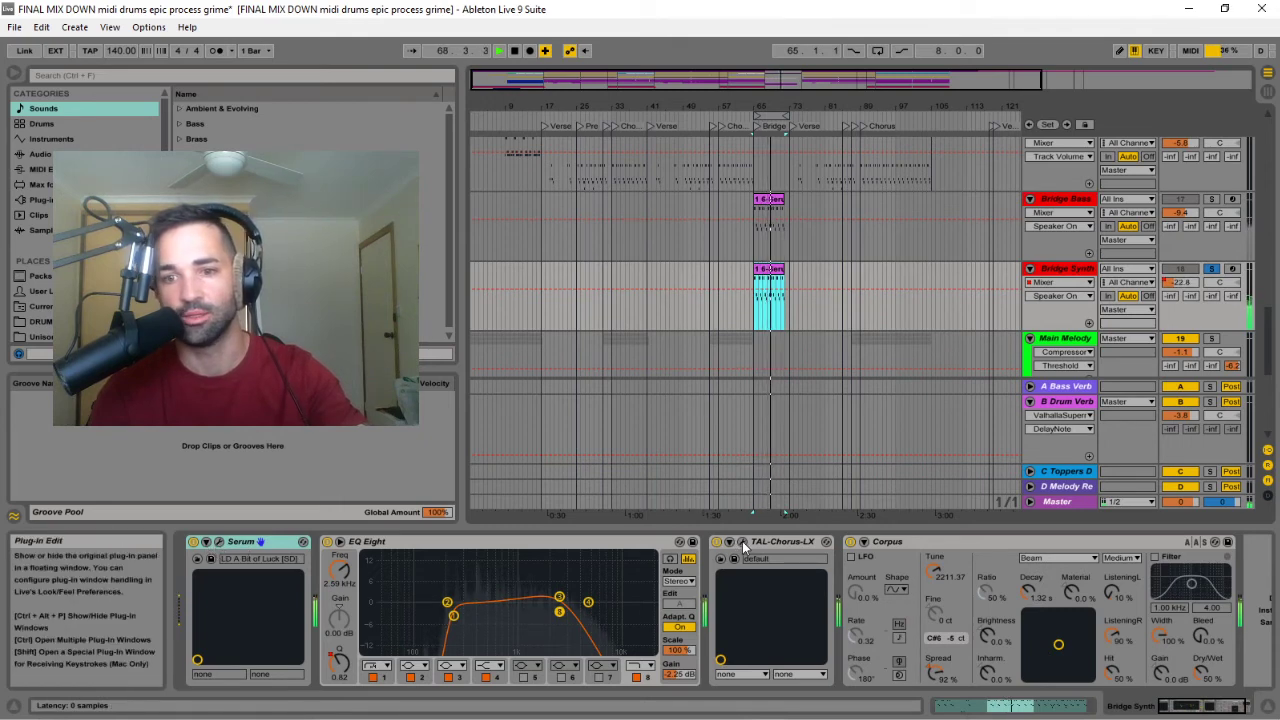
pyautogui.click(851, 545)
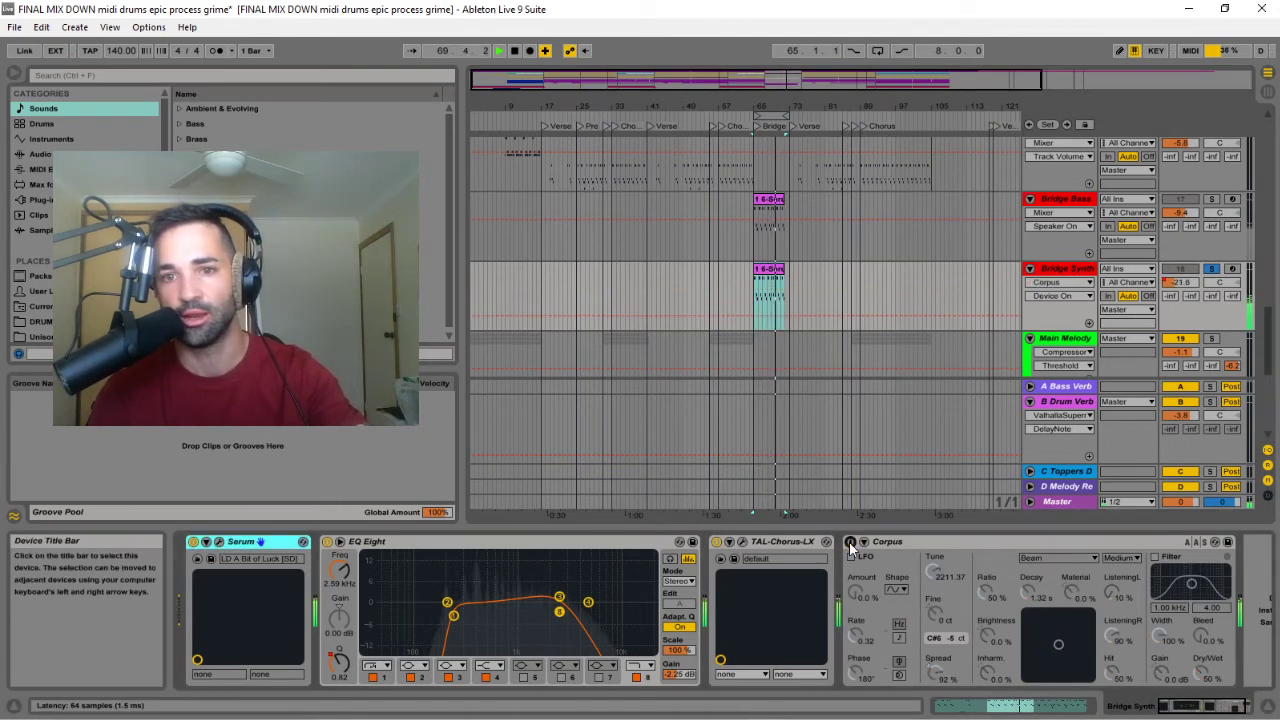
pyautogui.click(717, 542)
pyautogui.click(717, 542)
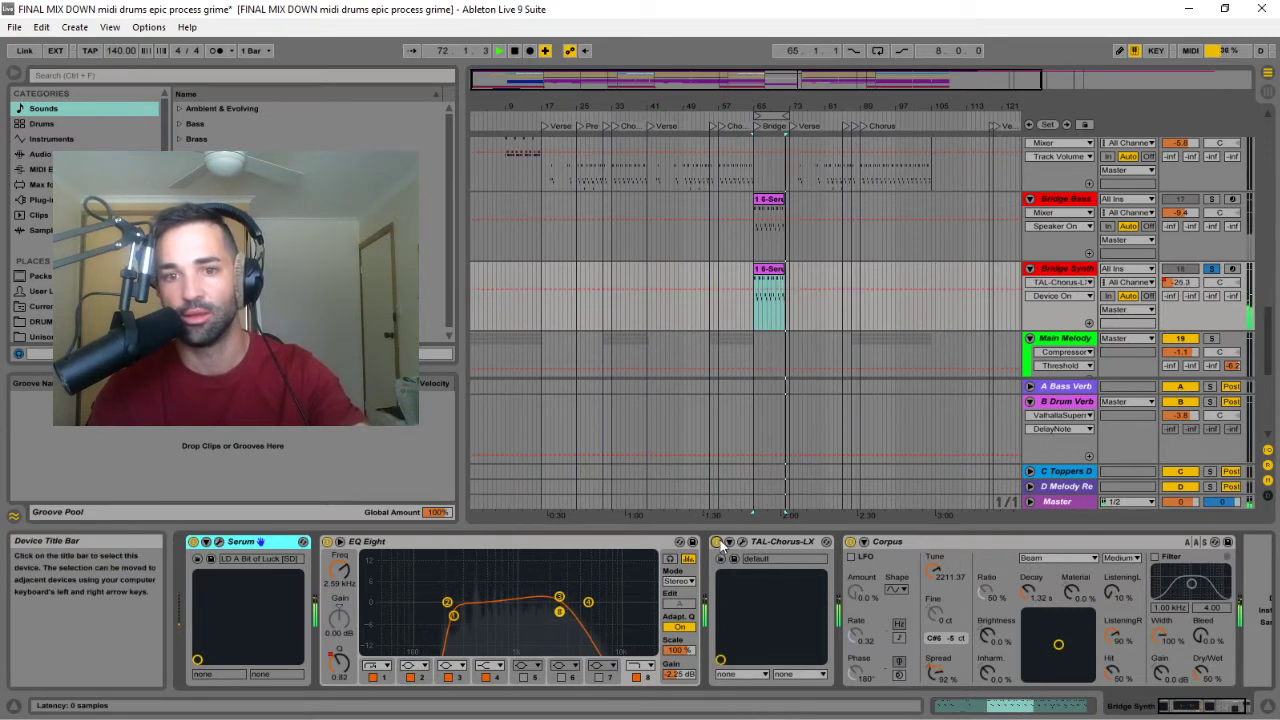
# - Replay the Bridge and examine the TAL-Chorus-LX settings on Bridge Synth, closing the plug-in window when done
pyautogui.click(756, 126)
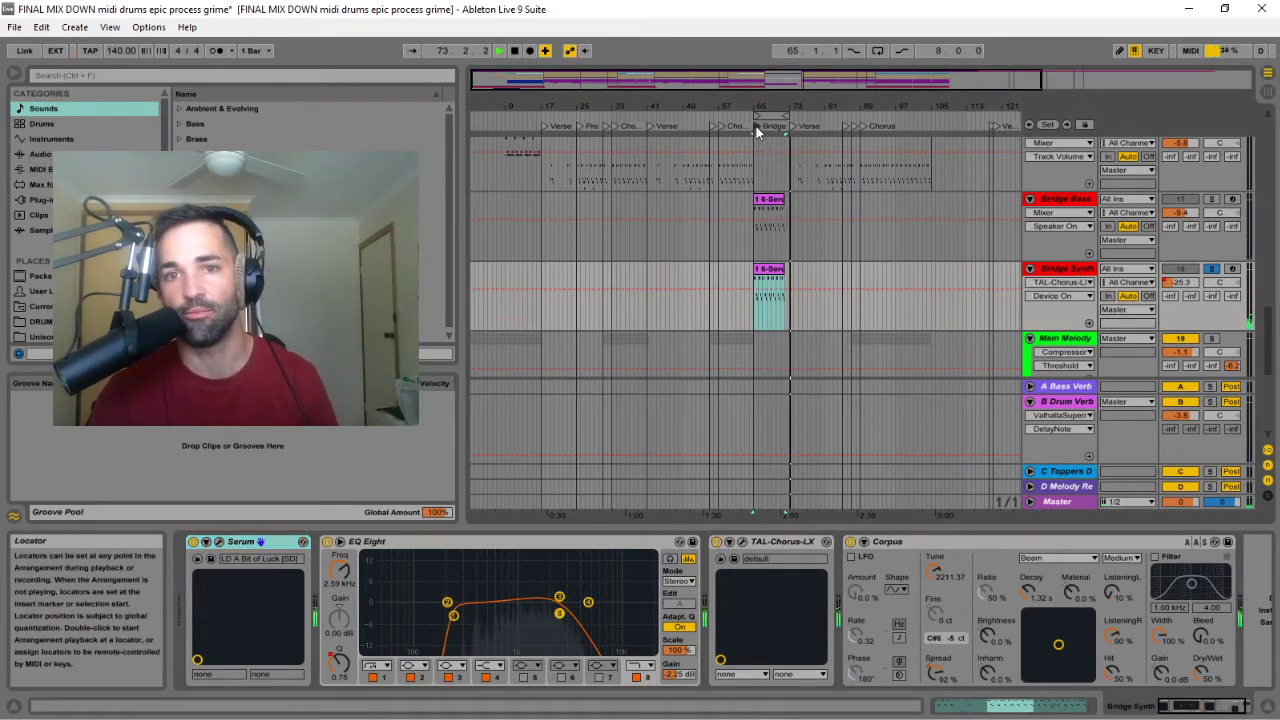
pyautogui.click(747, 545)
pyautogui.moveTo(420, 402); pyautogui.dragTo(1055, 262)
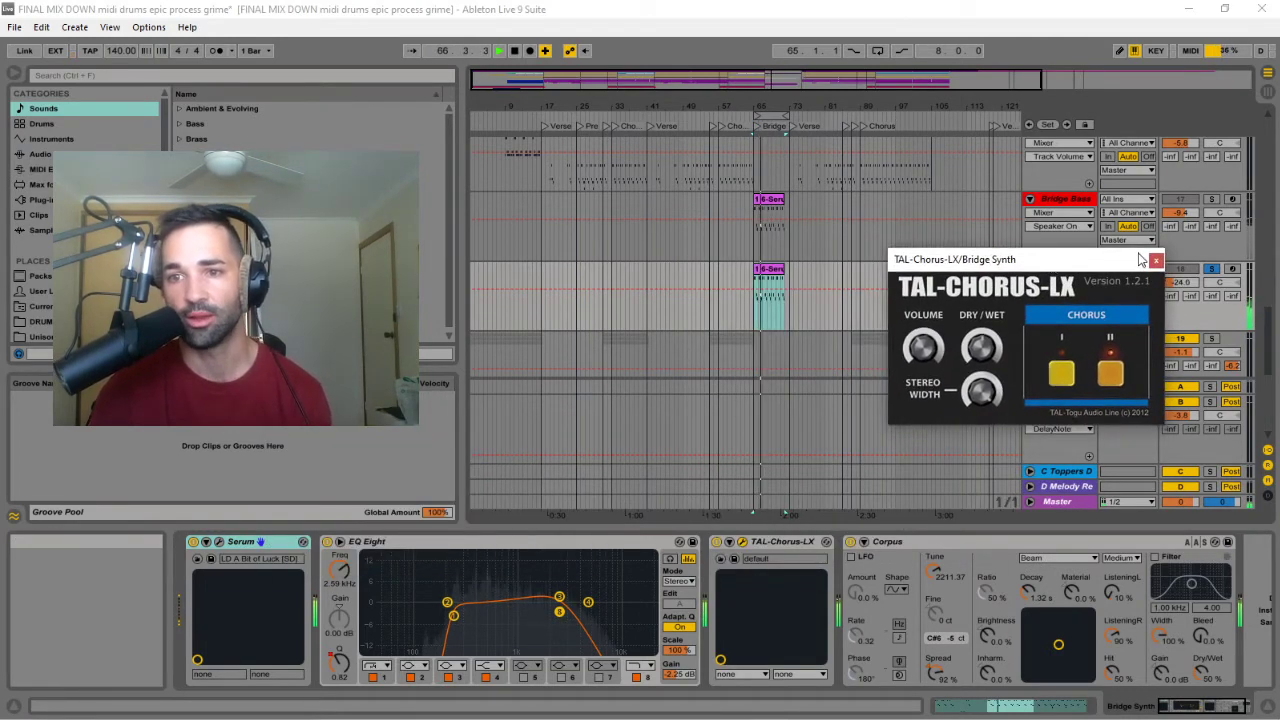
pyautogui.click(1157, 260)
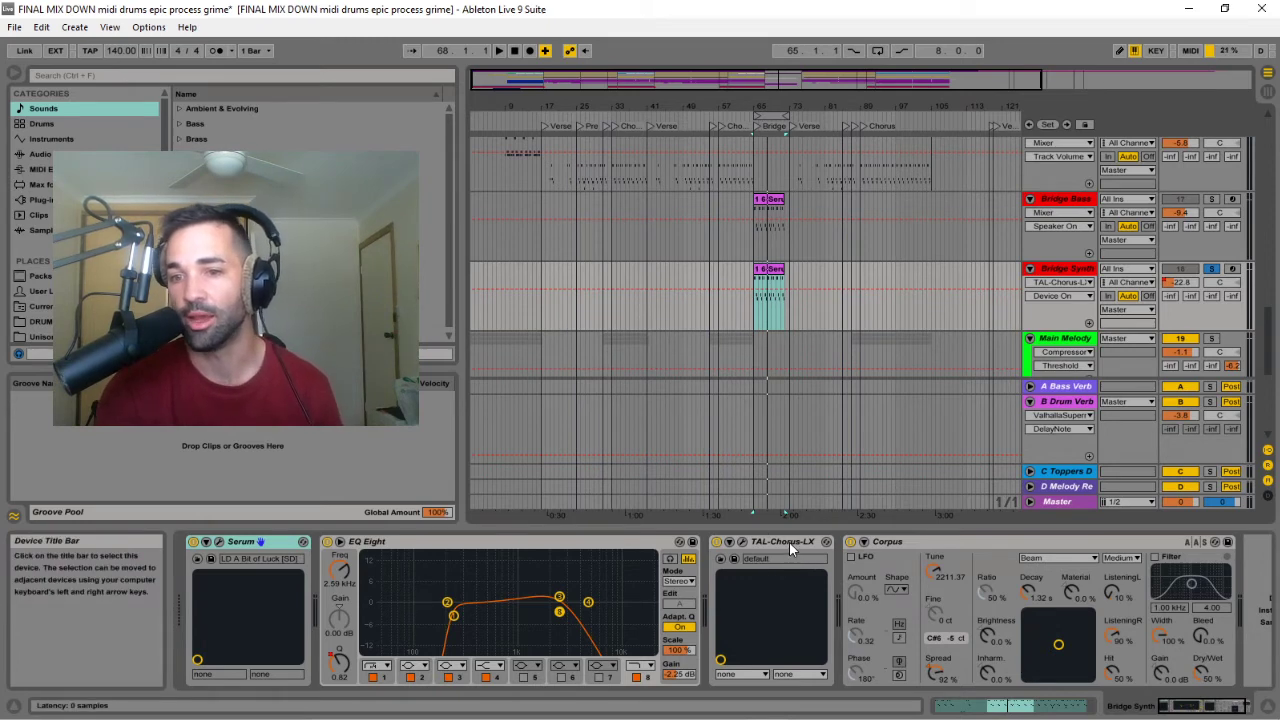
# - Solo the Riser track, play it from the Bridge locator, and select its clip to show the effects chain
pyautogui.scroll(10, 844, 286)
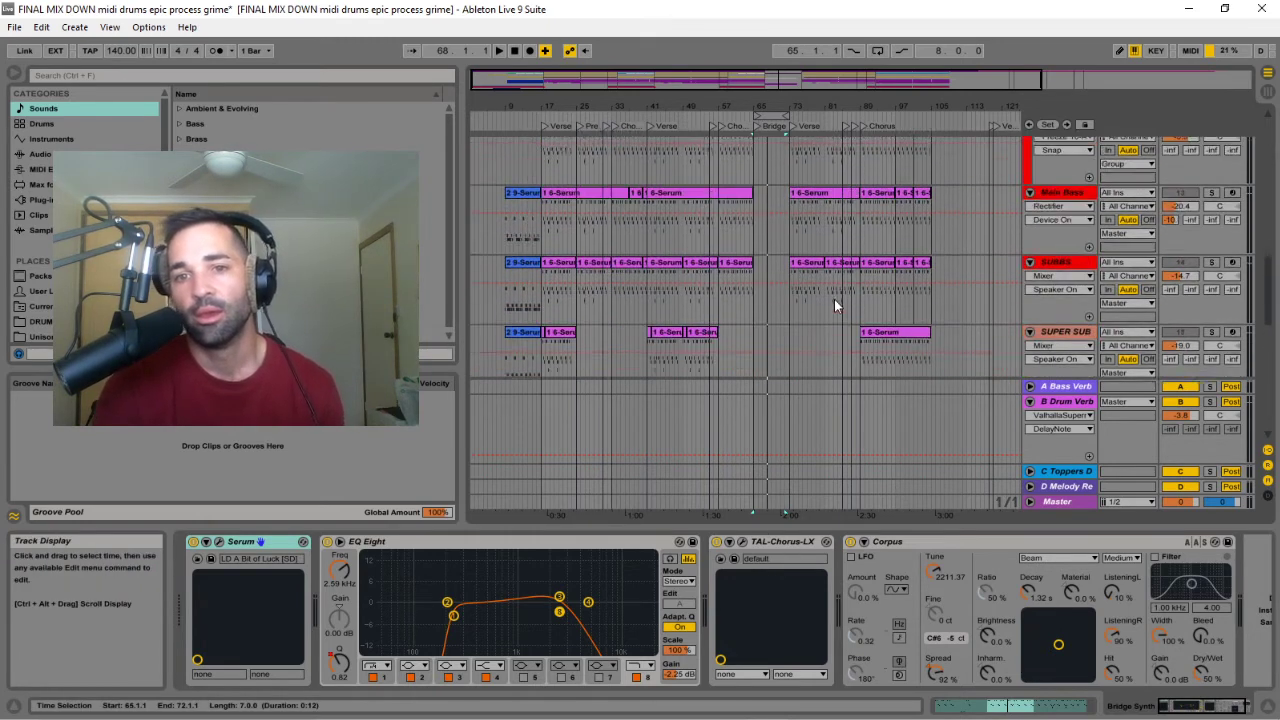
pyautogui.click(755, 126)
pyautogui.click(499, 52)
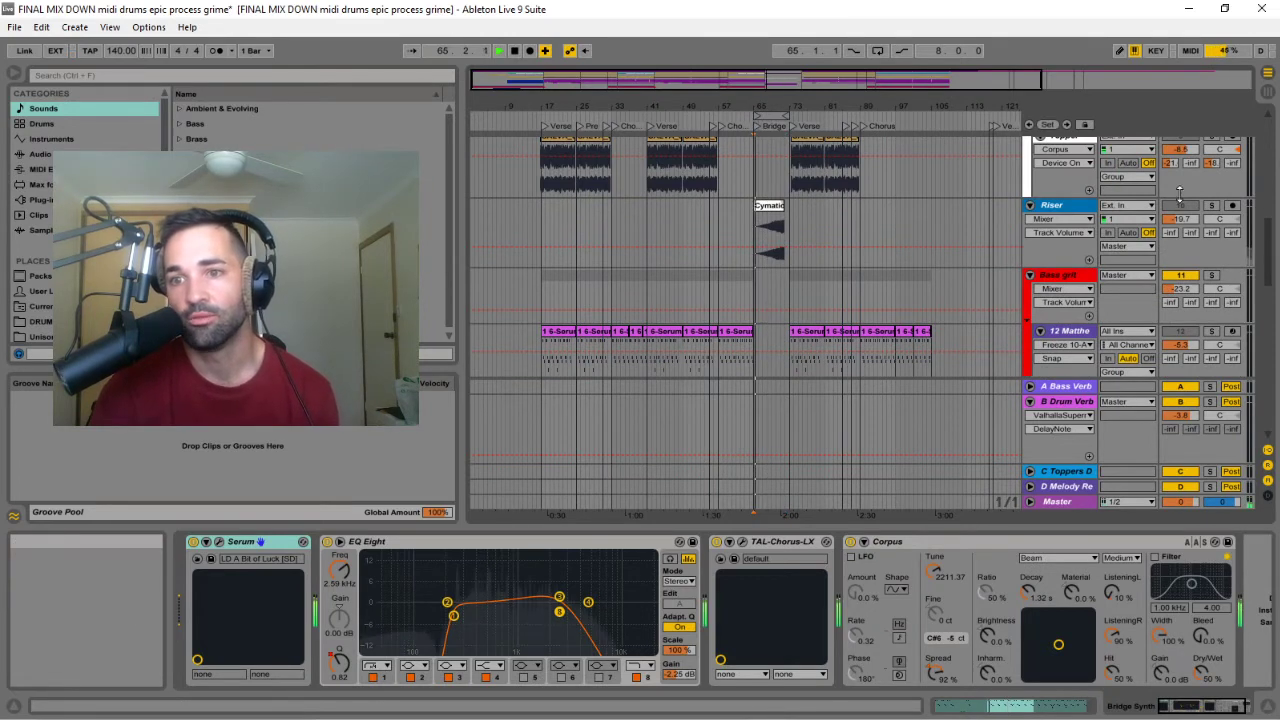
pyautogui.click(774, 210)
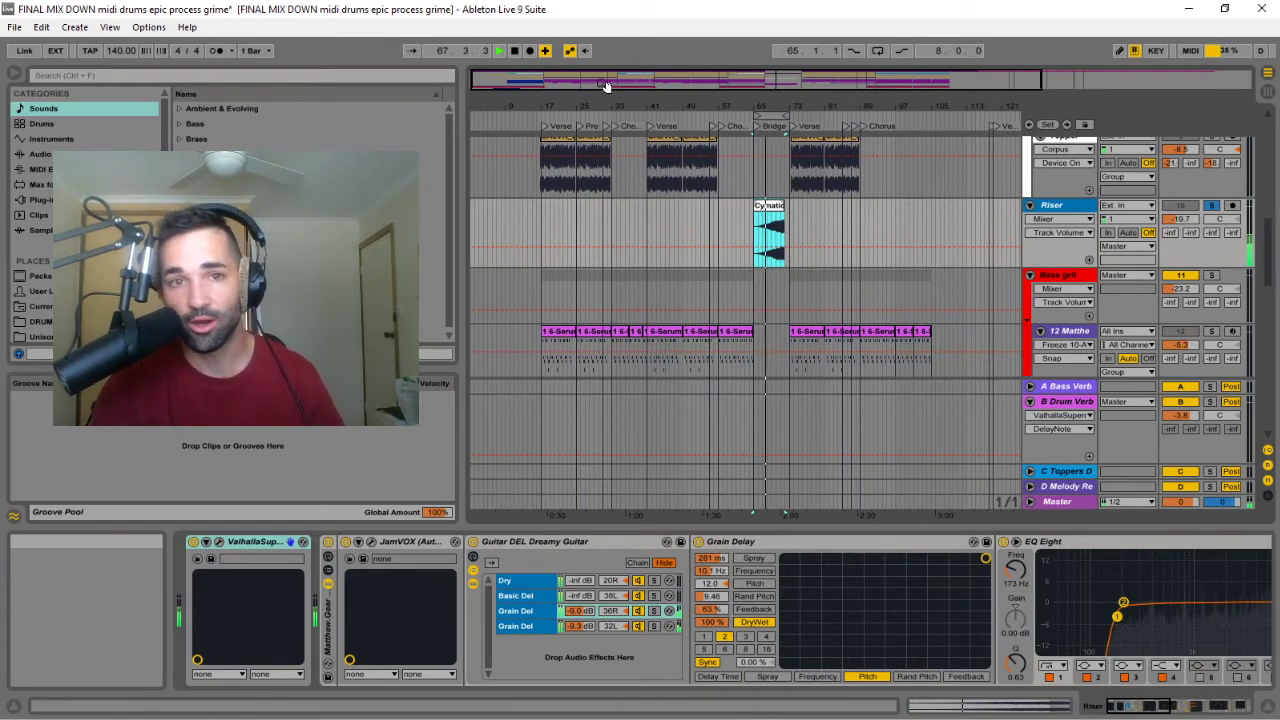
# - Stop playback and switch the Riser's Guitar DEL Dreamy Guitar rack off and back on
pyautogui.click(516, 51)
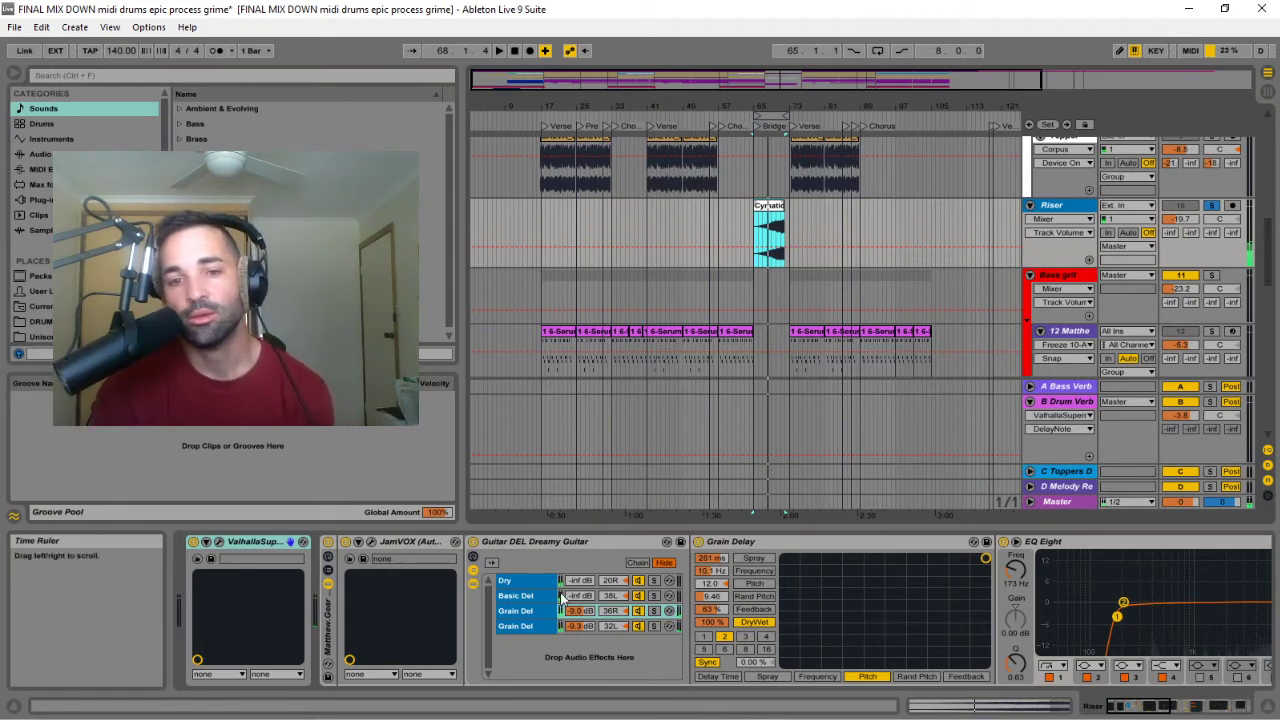
pyautogui.click(472, 541)
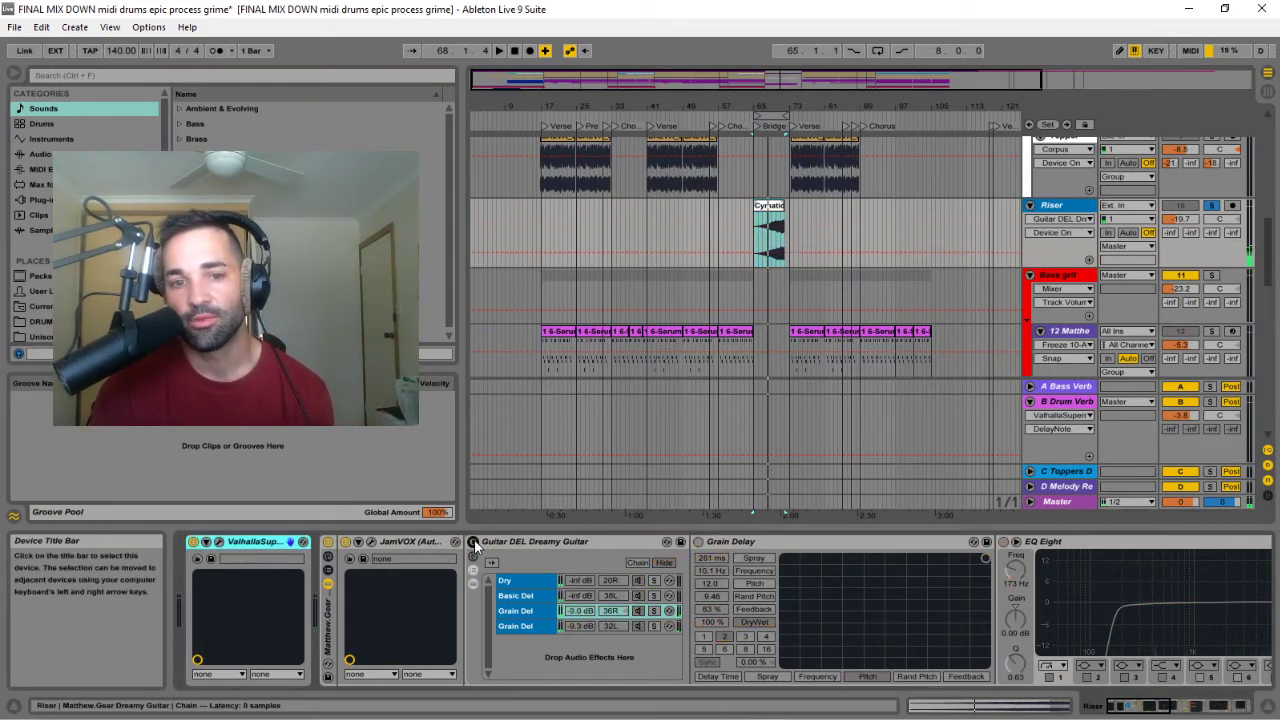
pyautogui.click(472, 541)
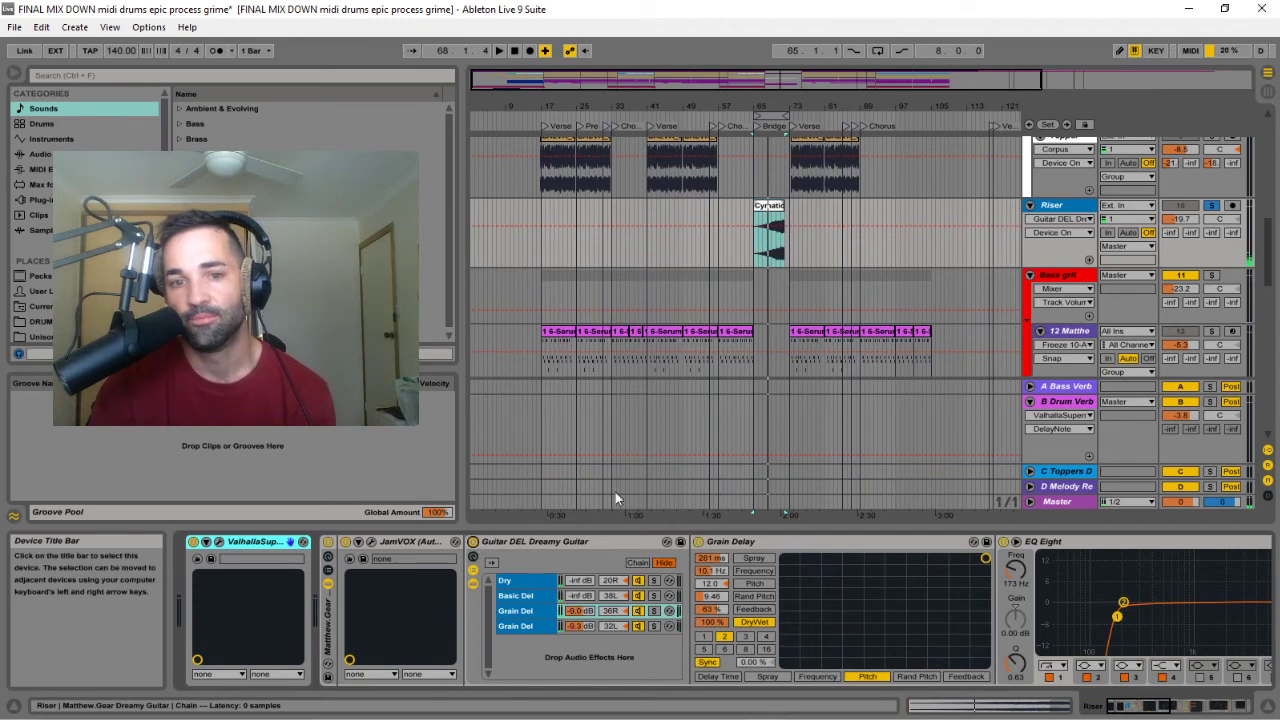
# - Play from just before the Bridge and set the Mix of the Riser's ValhallaSupermassive to 12.8 %, closing its window
pyautogui.click(744, 120)
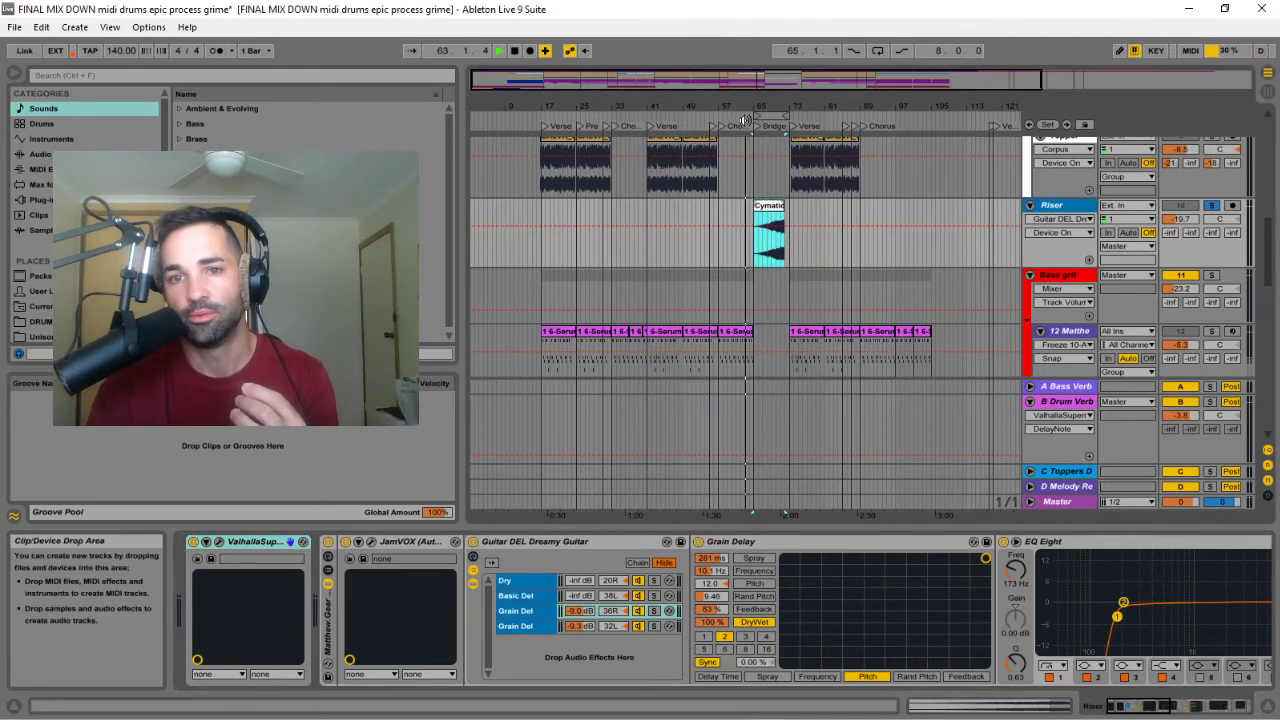
pyautogui.click(220, 540)
pyautogui.moveTo(613, 276); pyautogui.dragTo(876, 193)
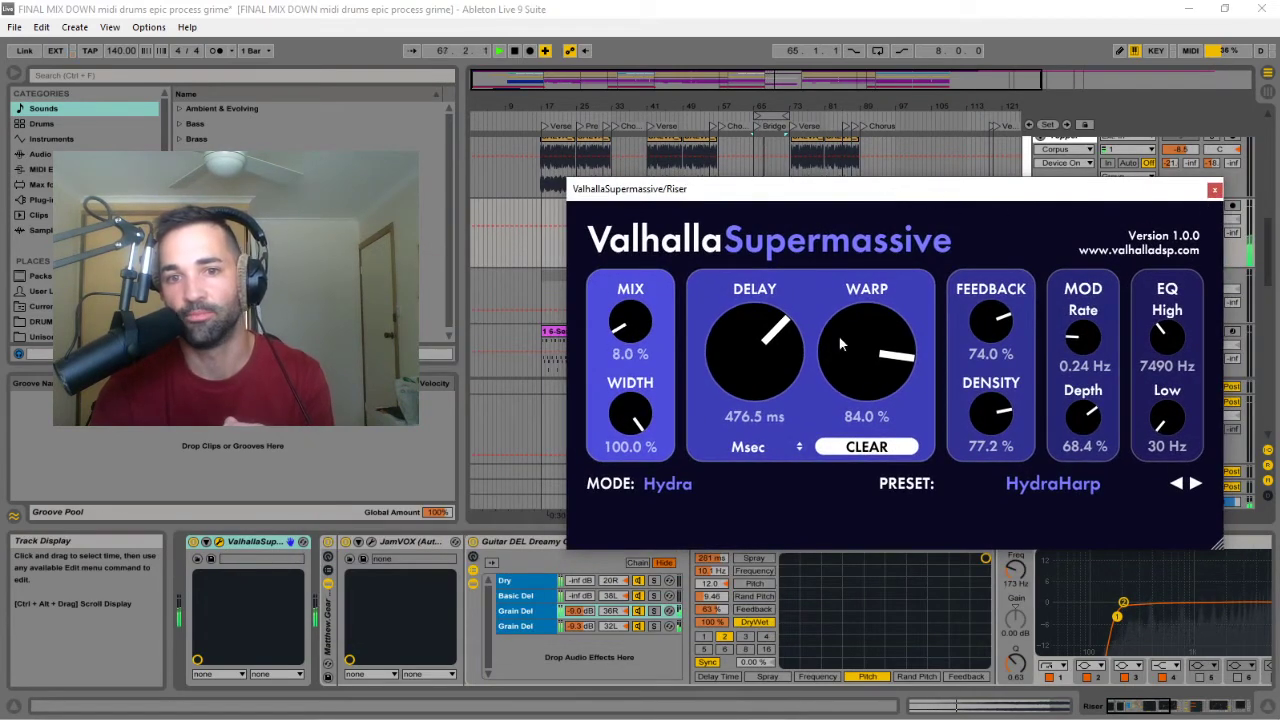
pyautogui.moveTo(626, 320); pyautogui.dragTo(628, 308)
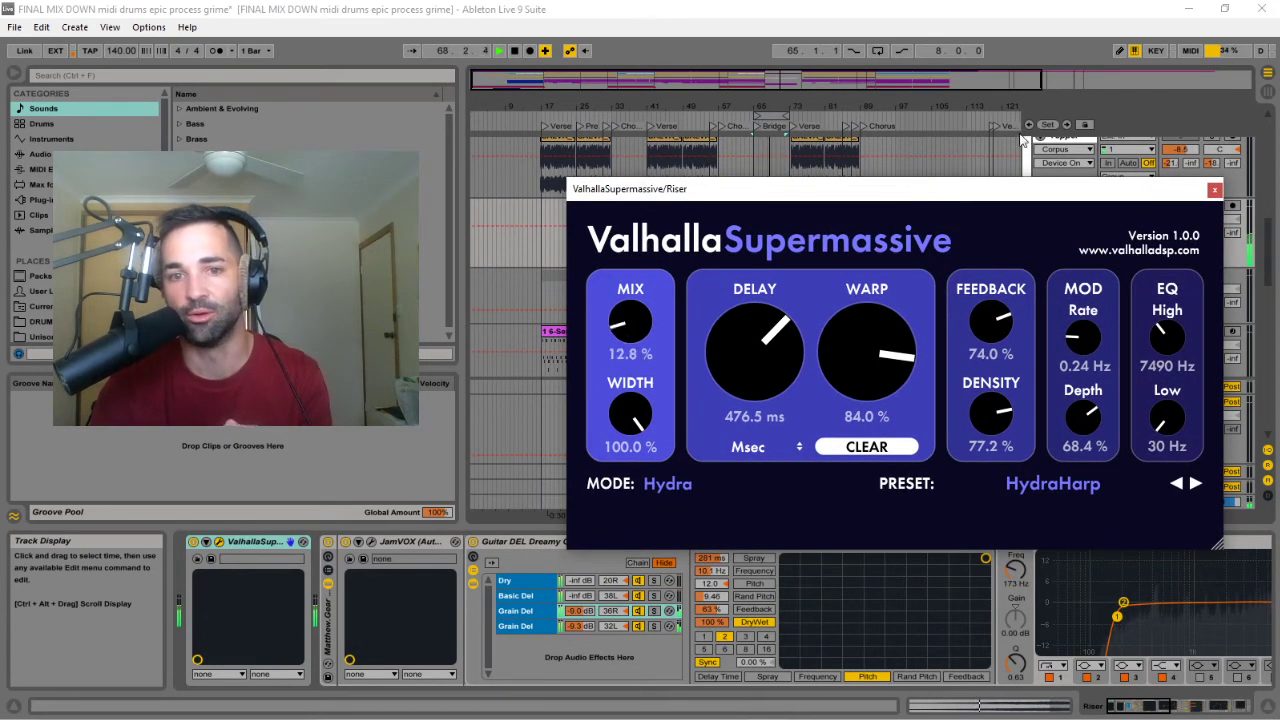
pyautogui.click(1215, 190)
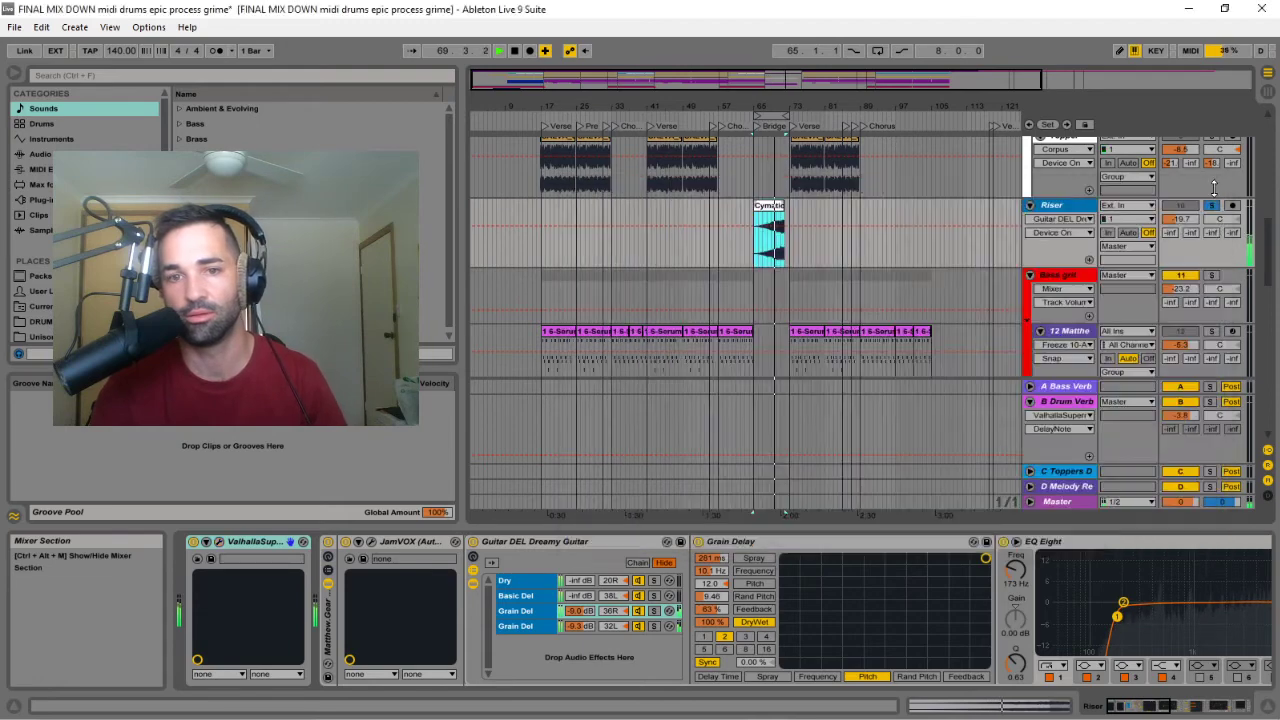
# - Examine the Riser's JamVOX pedal chain with the Start Me Up R preset, and close the plug-in window
pyautogui.click(370, 541)
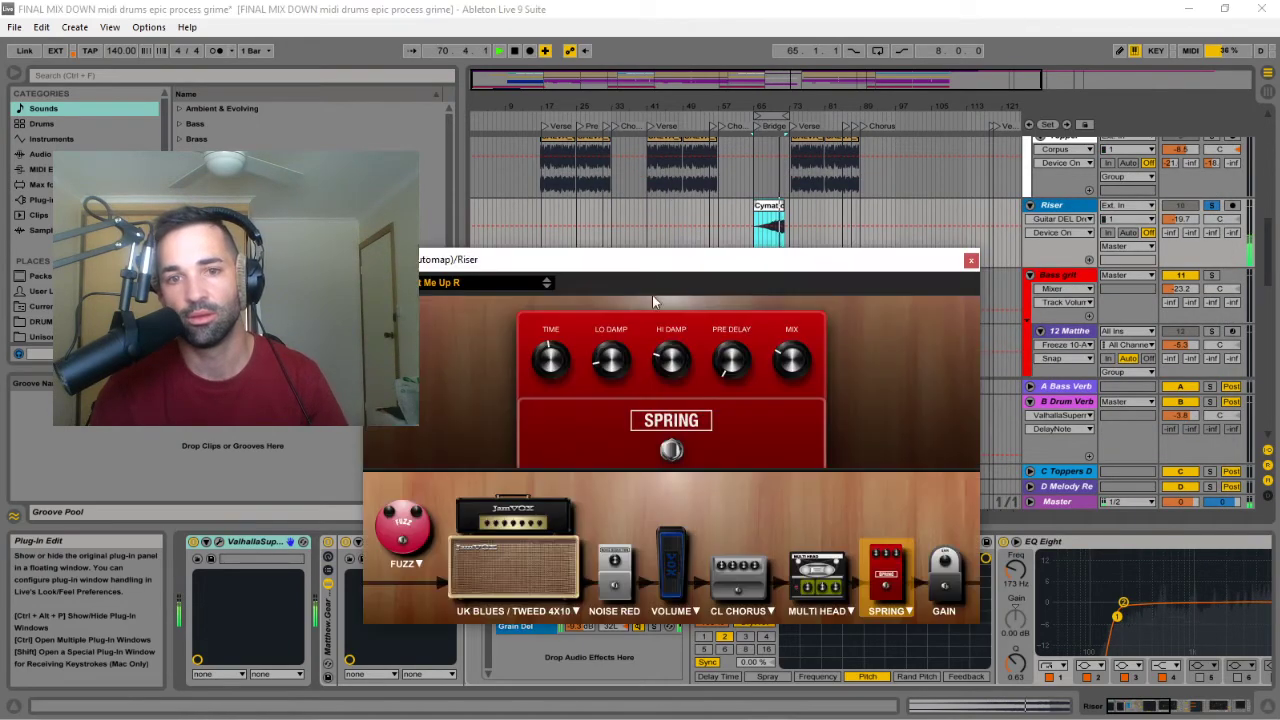
pyautogui.moveTo(655, 273); pyautogui.dragTo(855, 165)
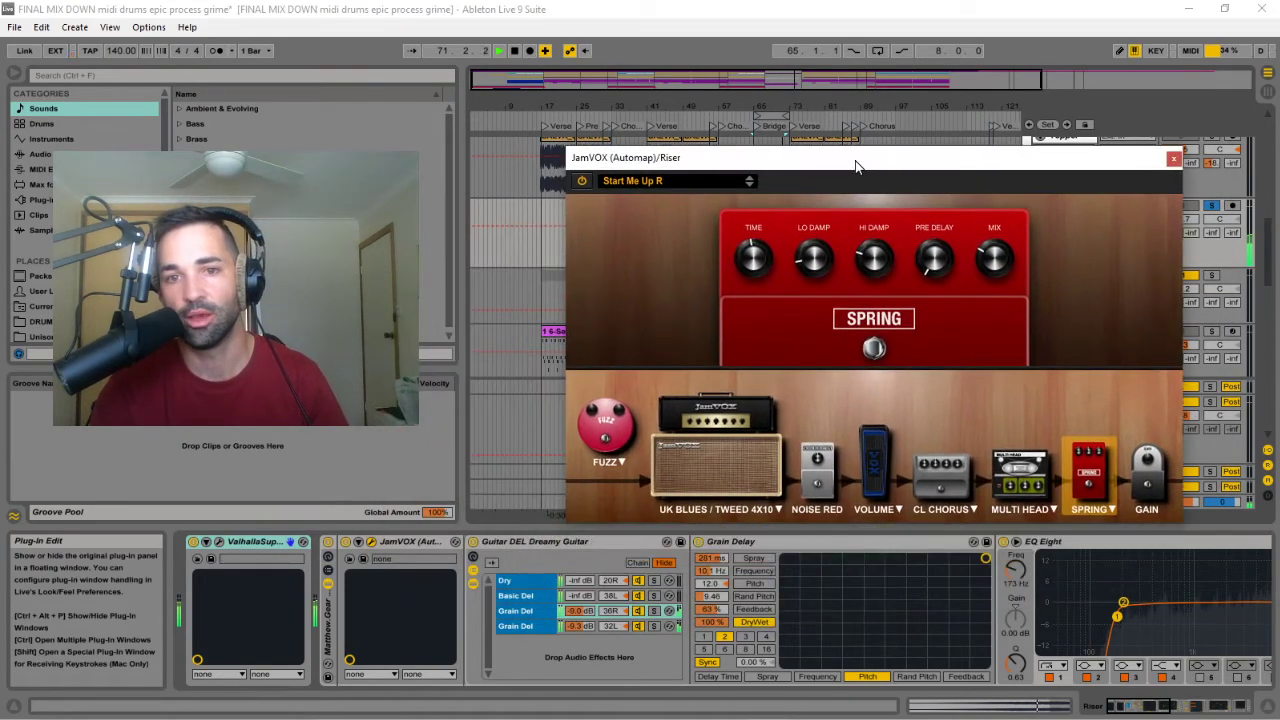
pyautogui.click(1173, 159)
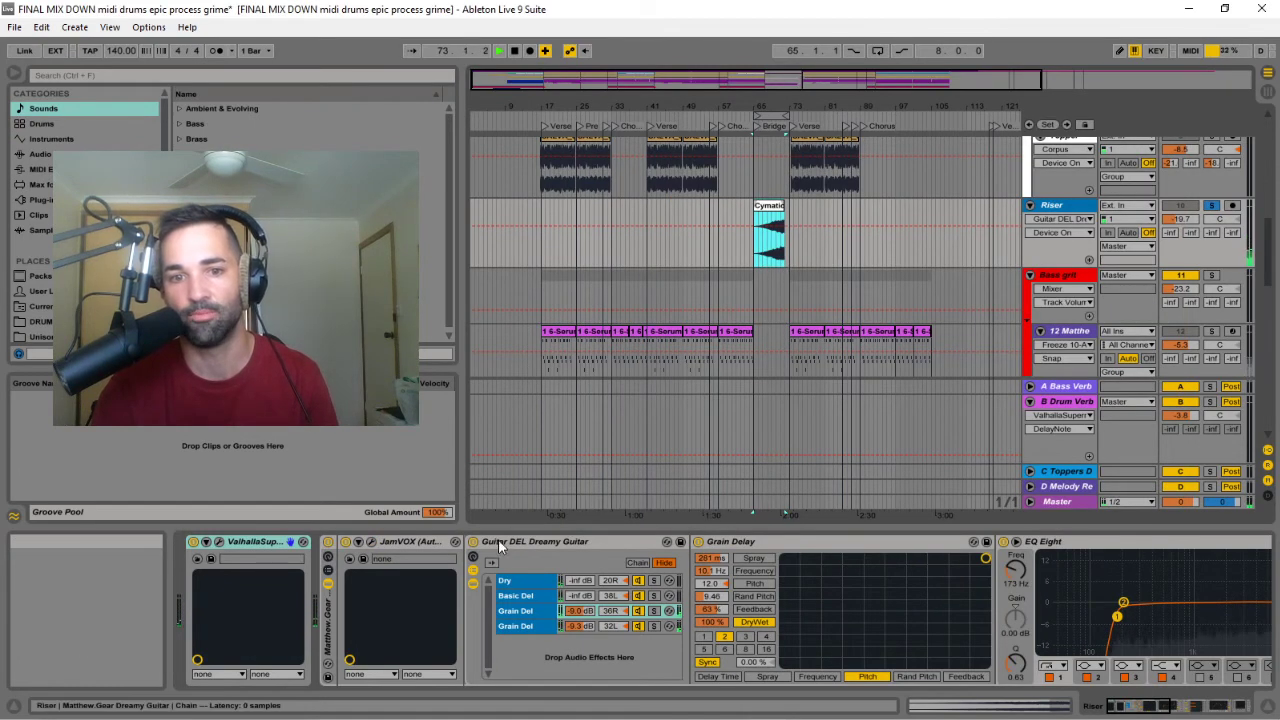
# - Select the Guitar DEL Dreamy Guitar rack and examine its delay chains, Grain Delay, EQ Eight and Utility devices
pyautogui.click(552, 542)
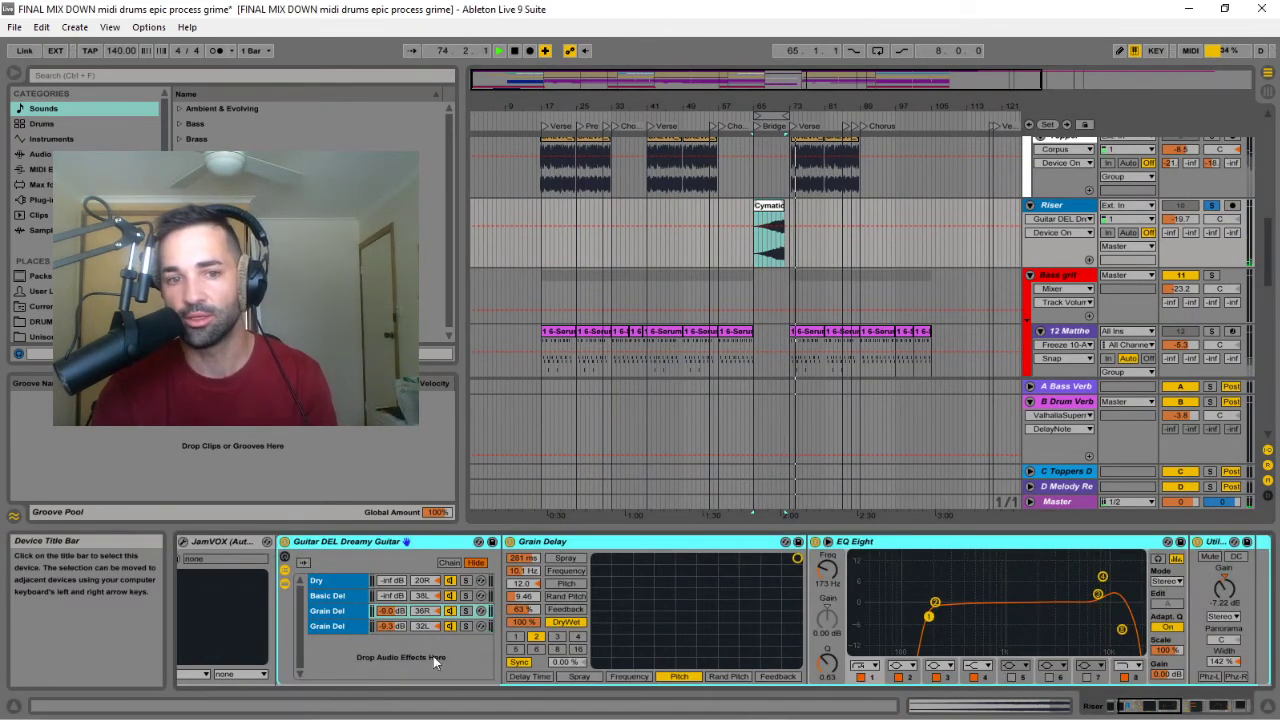
pyautogui.click(1205, 710)
pyautogui.moveTo(1205, 710); pyautogui.dragTo(1120, 710)
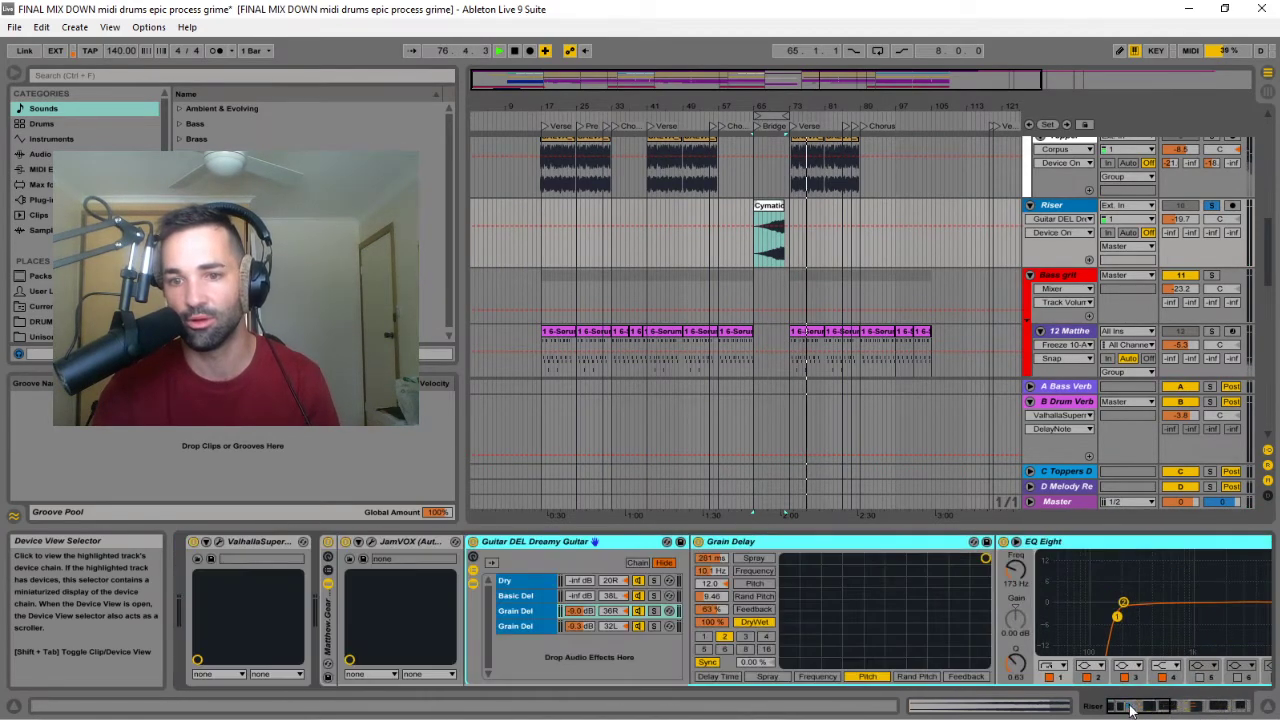
# - Replay from the Bridge locator with the Bridge Bass track soloed alongside the Riser
pyautogui.doubleClick(758, 127)
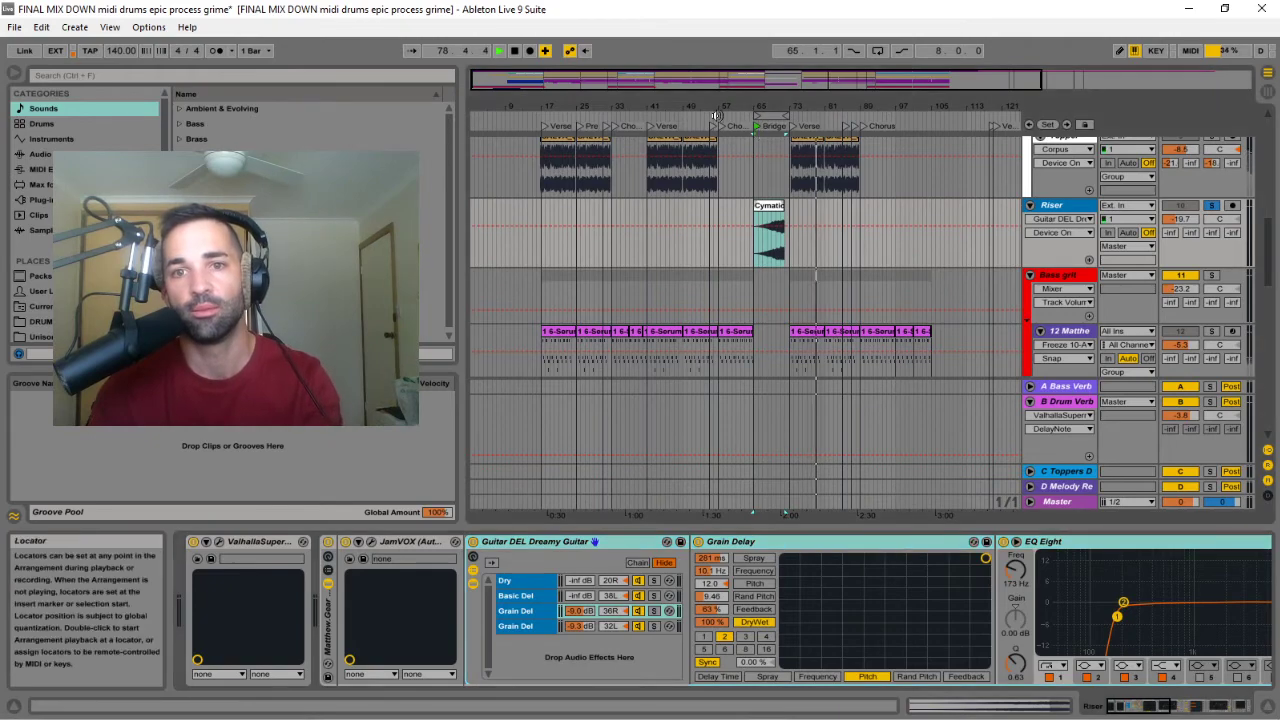
pyautogui.scroll(-5, 790, 220)
pyautogui.scroll(-6, 786, 240)
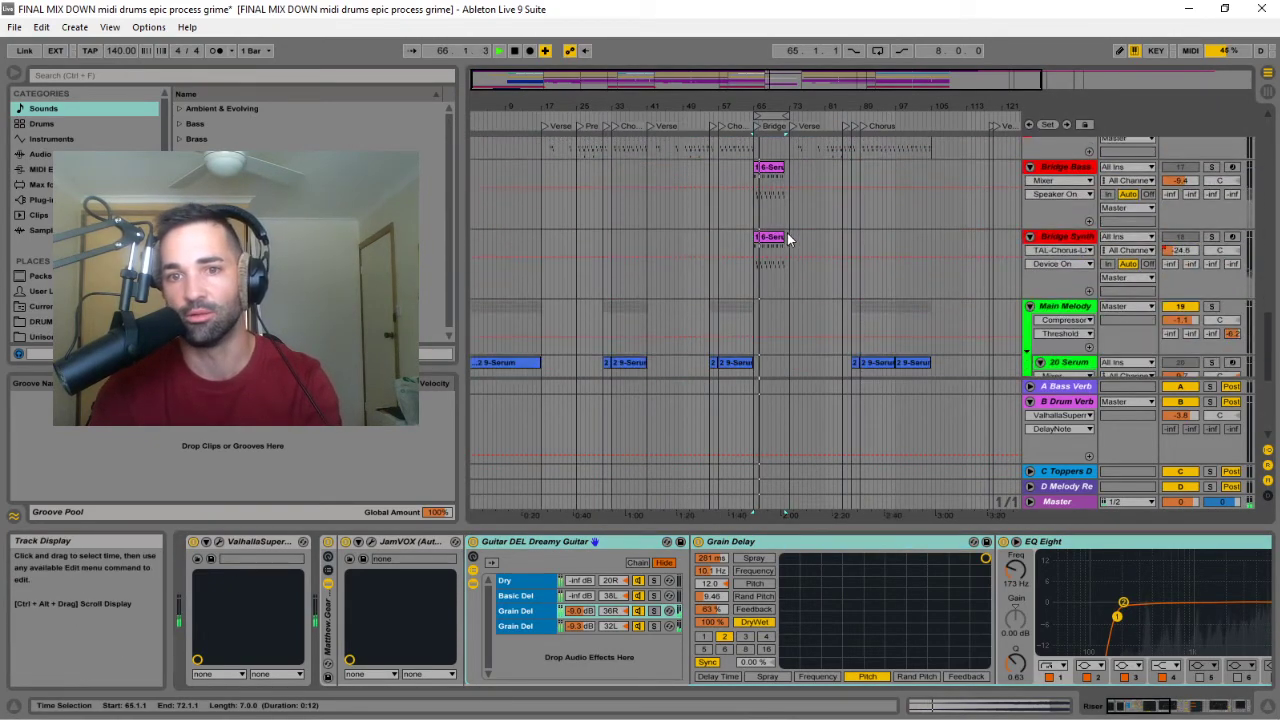
pyautogui.scroll(7, 785, 255)
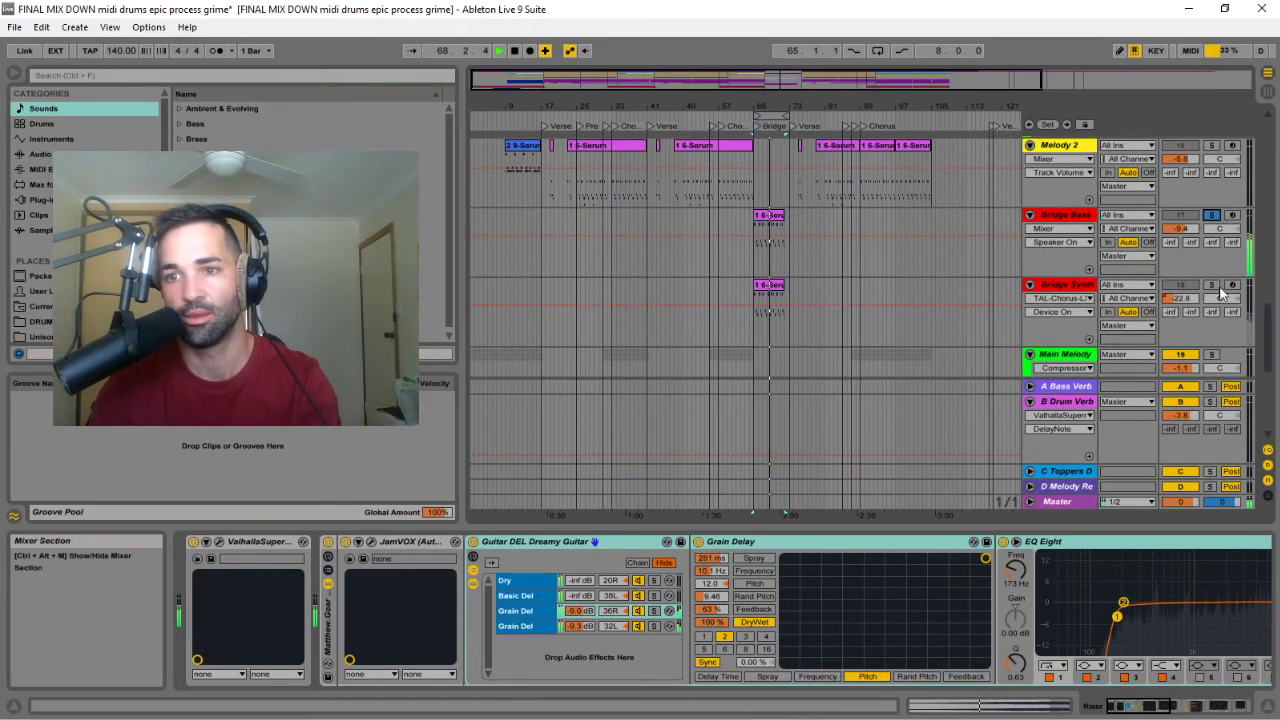
# - Solo the Buss Drum Rack group to hear it in the Bridge, clear the solos, and stop playback
pyautogui.scroll(5, 960, 272)
pyautogui.scroll(10, 984, 244)
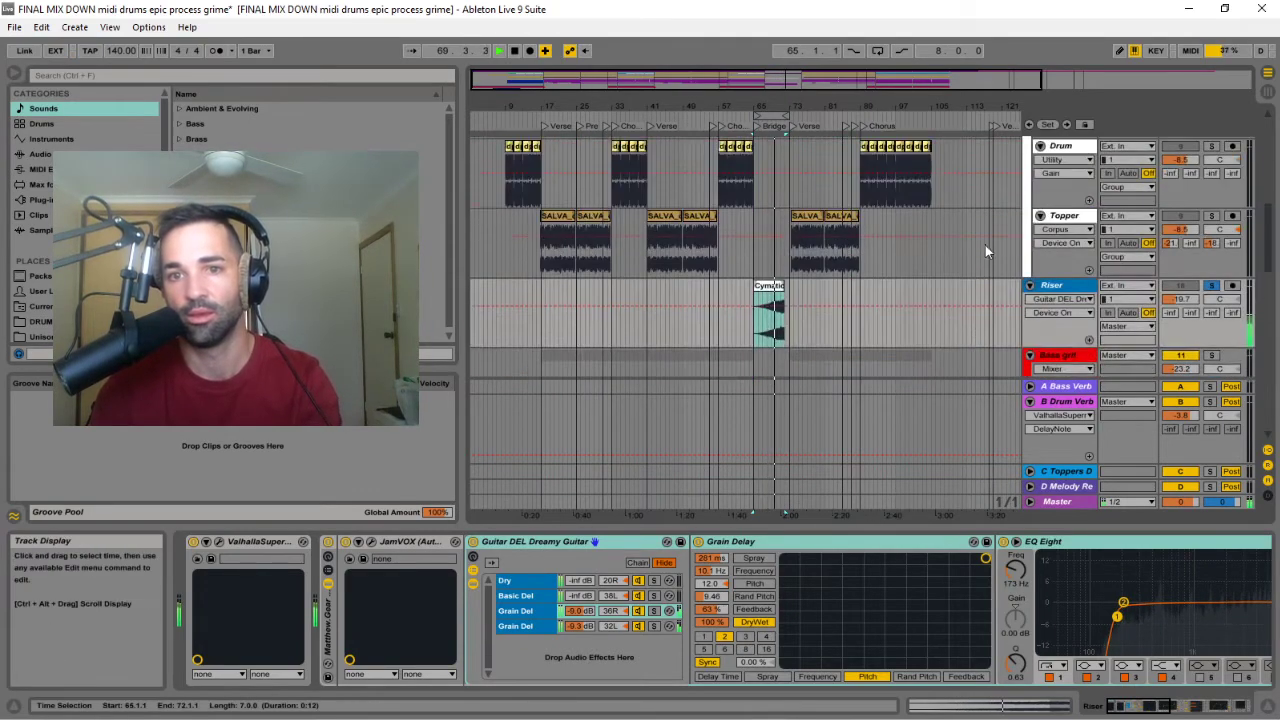
pyautogui.scroll(-2, 1196, 300)
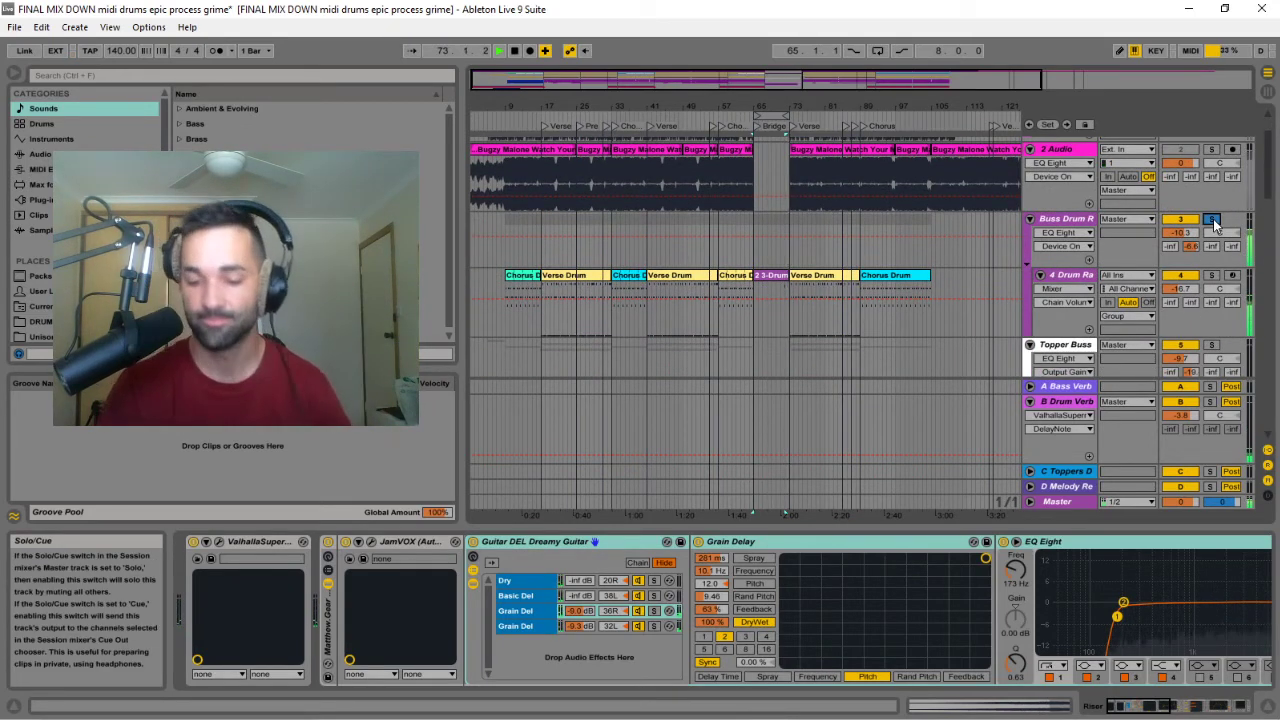
pyautogui.click(1211, 219)
pyautogui.click(515, 51)
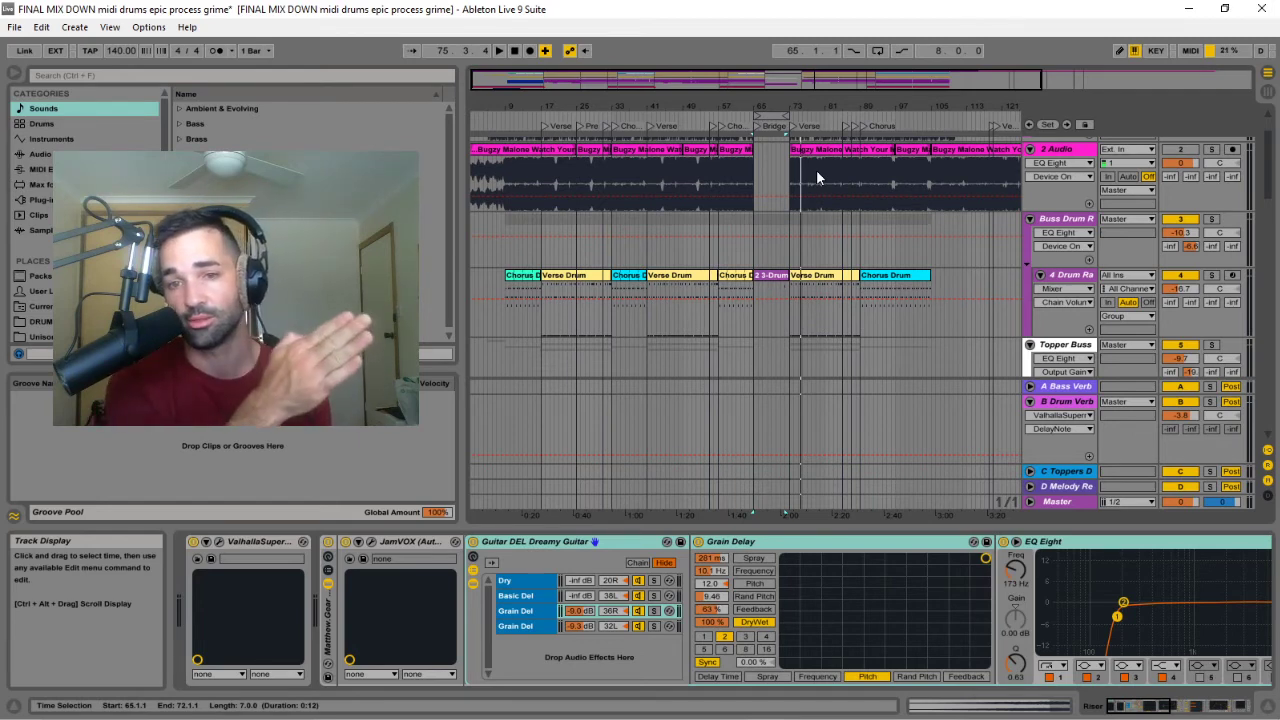
pyautogui.scroll(-8, 800, 190)
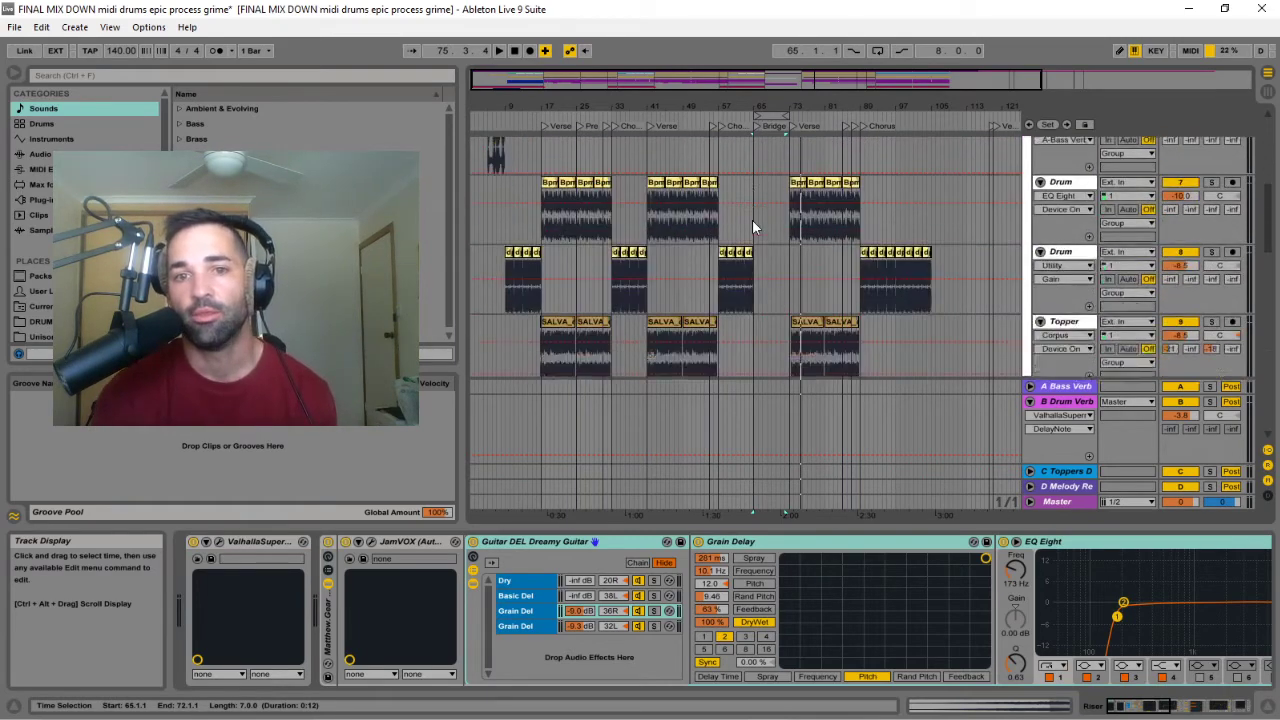
pyautogui.scroll(-5, 753, 224)
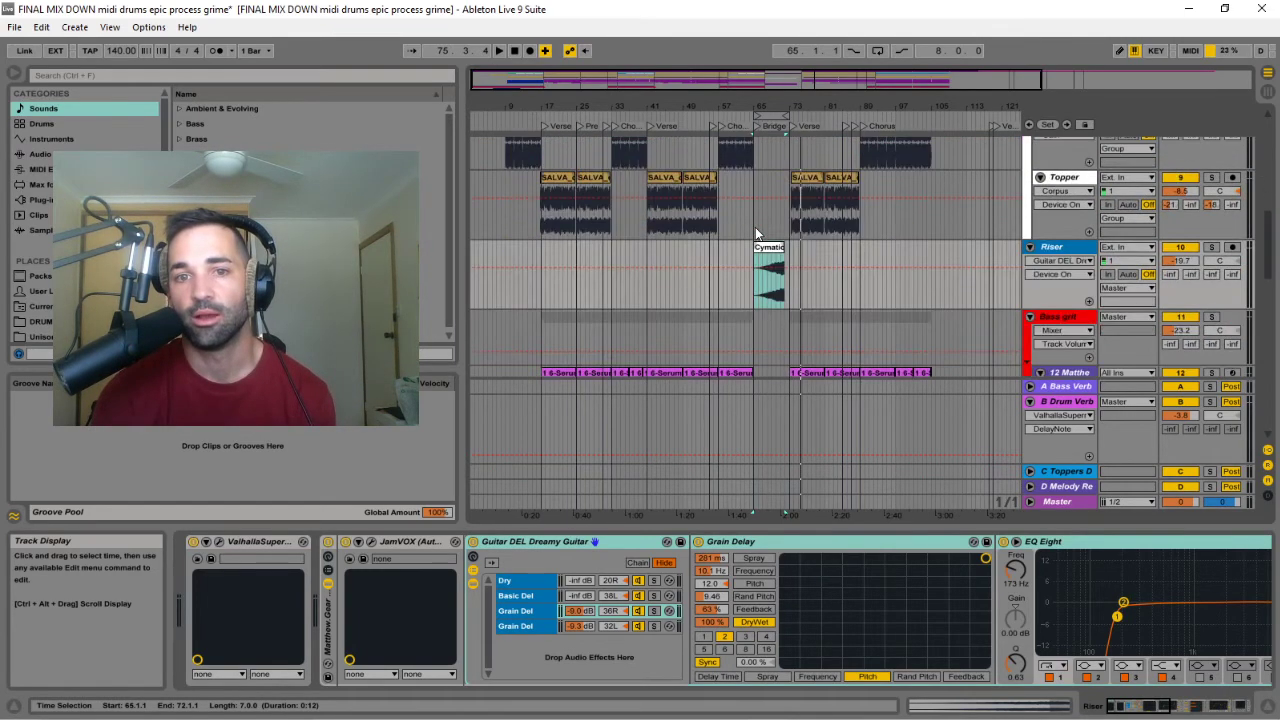
pyautogui.scroll(-10, 755, 233)
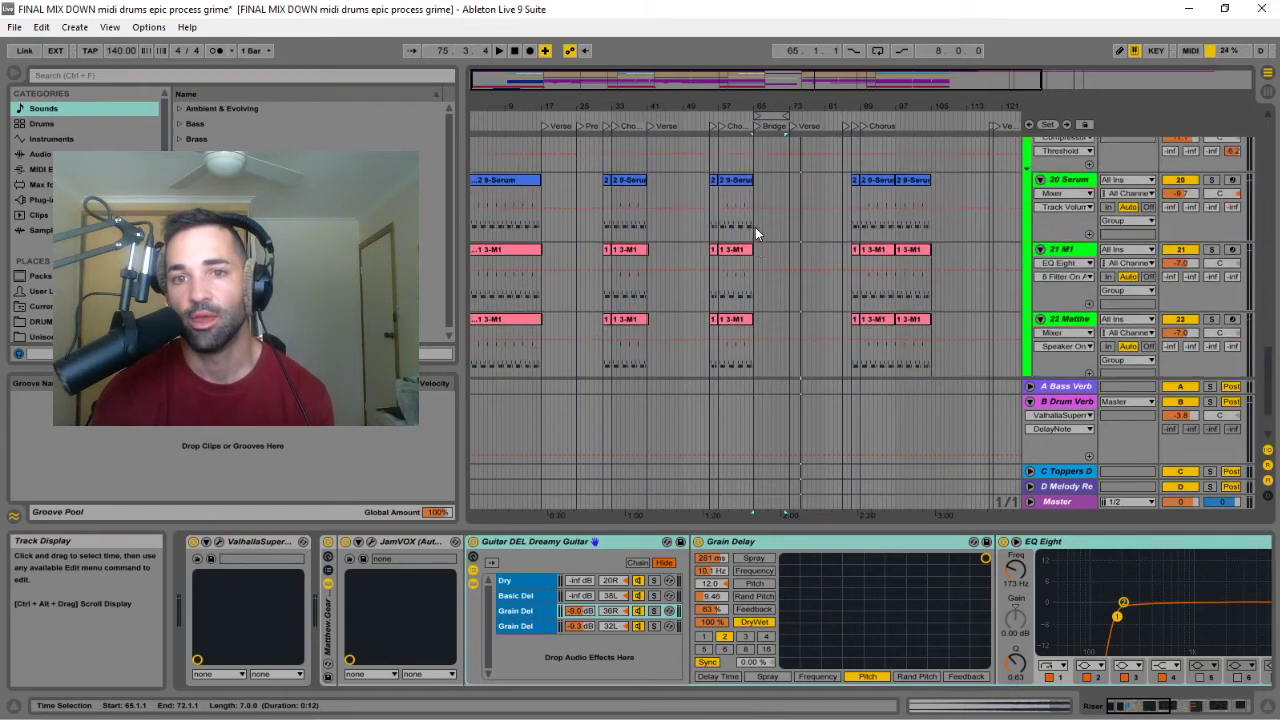
pyautogui.scroll(15, 755, 227)
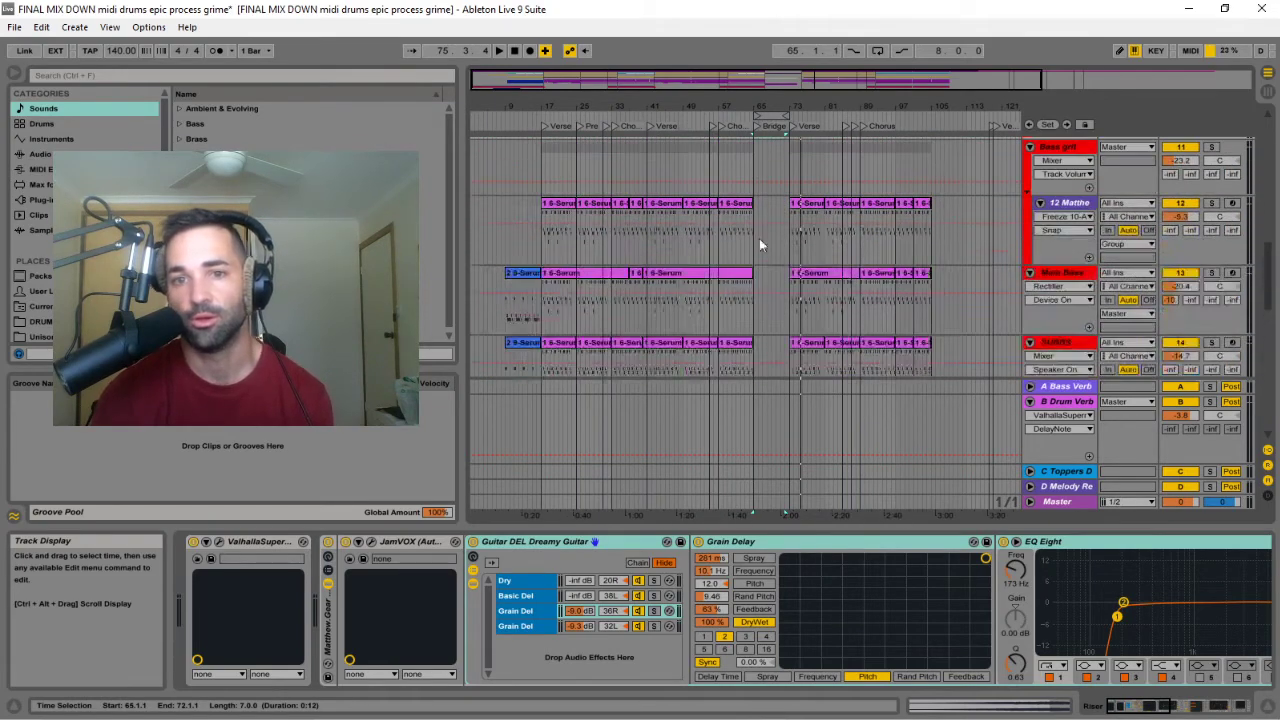
pyautogui.scroll(3, 755, 240)
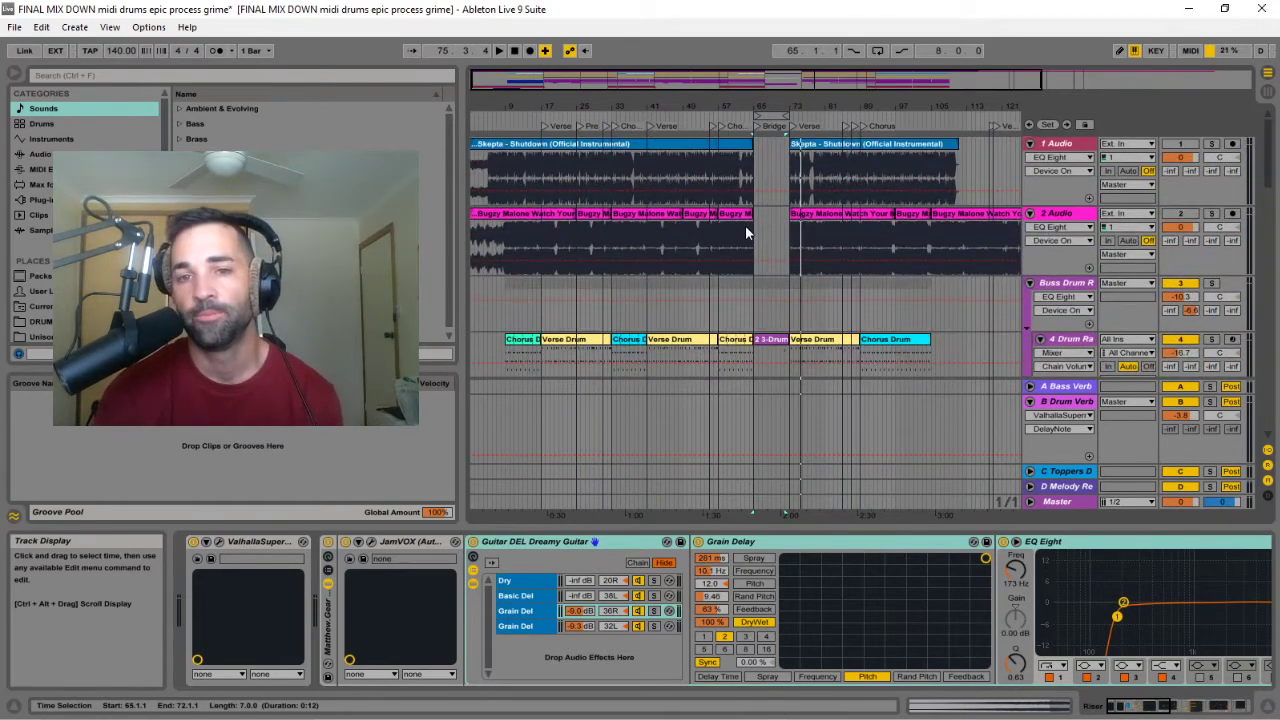
# - Open the audio export settings and set the rendered track to All Individual Tracks
pyautogui.click(14, 28)
pyautogui.moveTo(95, 80)
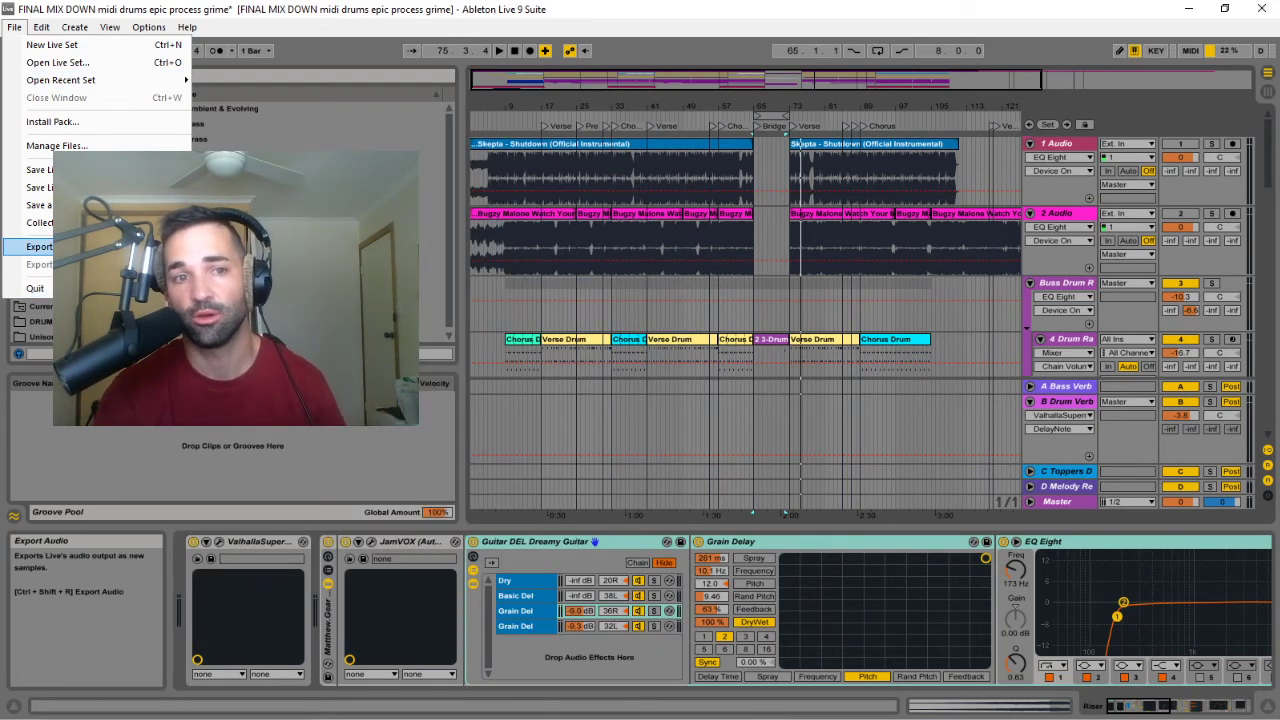
pyautogui.click(40, 246)
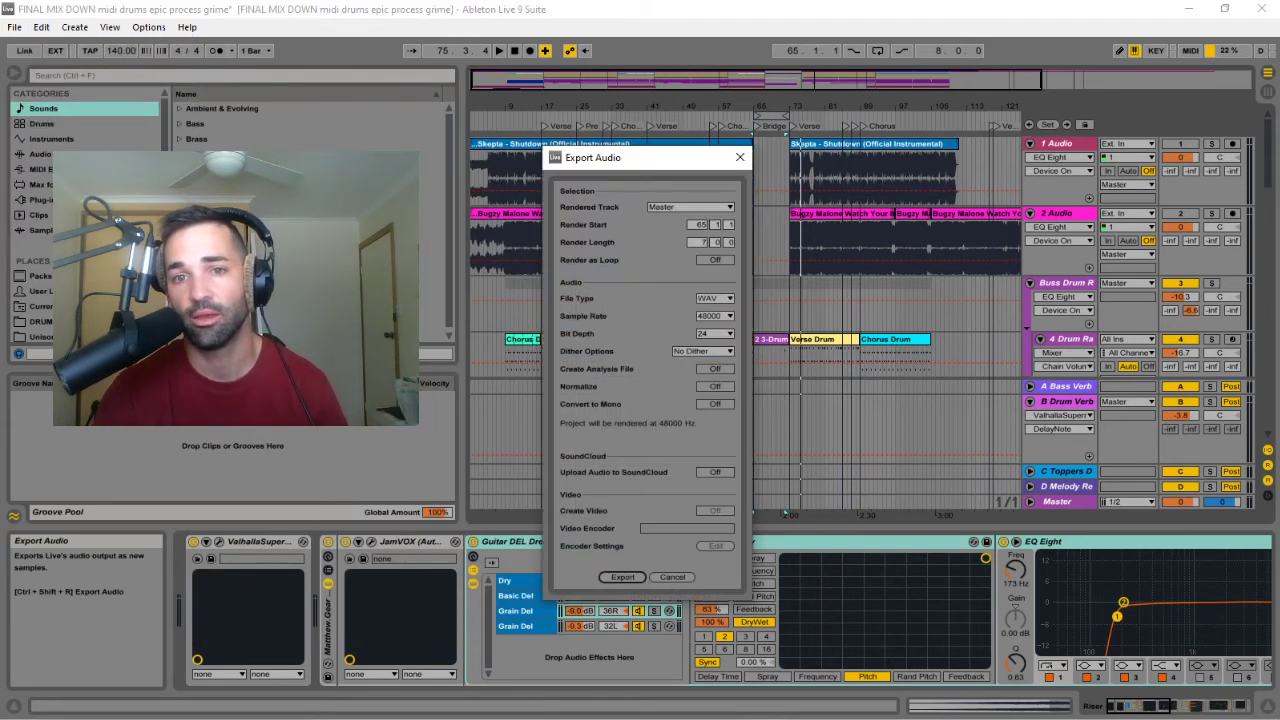
pyautogui.moveTo(585, 170); pyautogui.dragTo(687, 124)
pyautogui.click(807, 161)
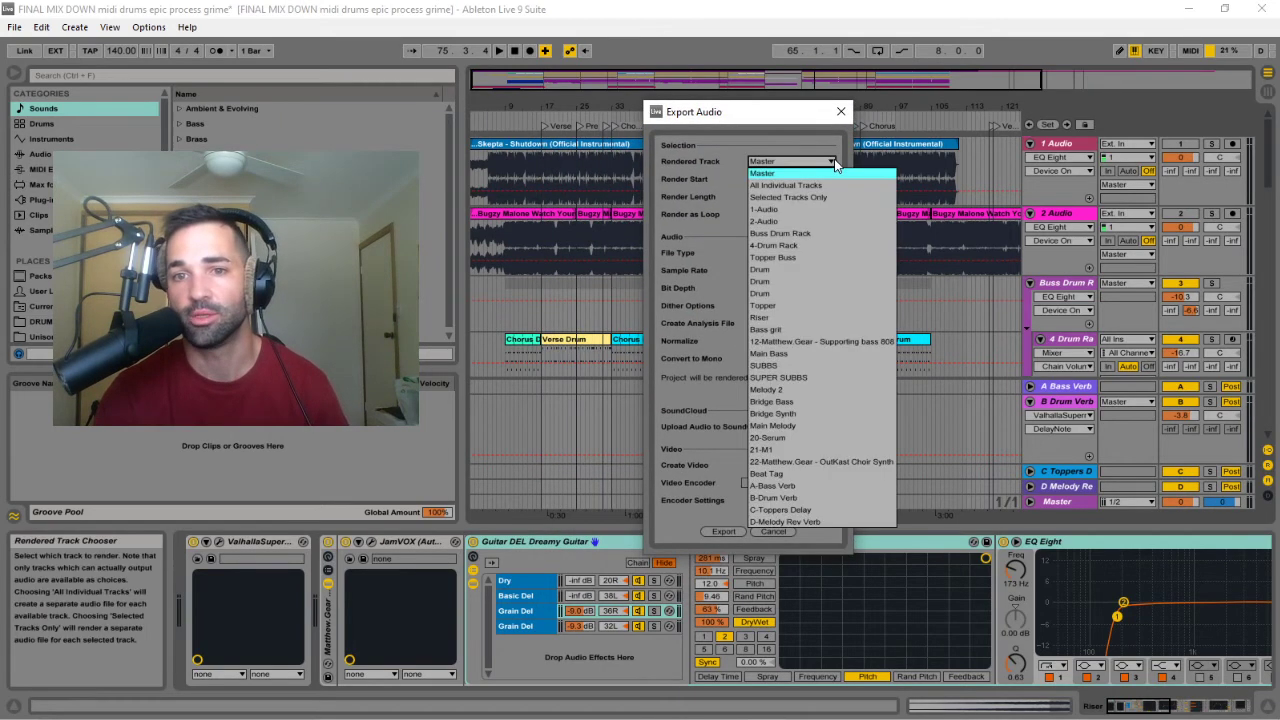
pyautogui.click(830, 186)
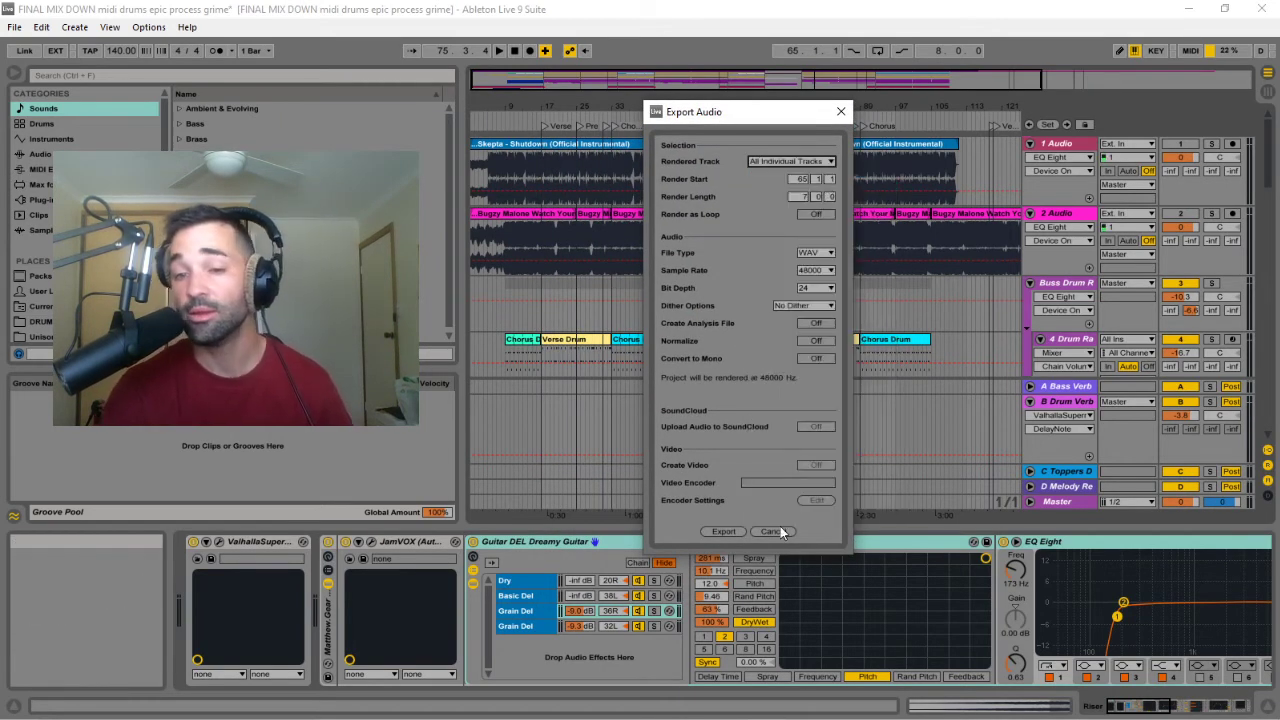